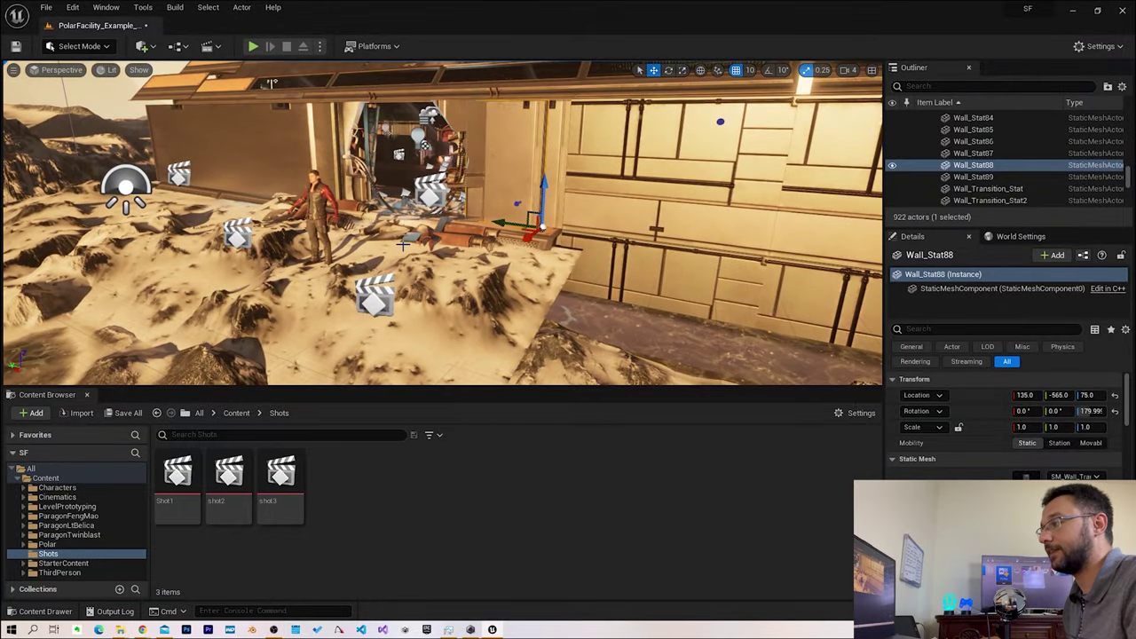
# Select Belica in the facility and Alt-drag a duplicate copy named Belica2
pyautogui.moveTo(271, 83); pyautogui.dragTo(462, 306, button='right')
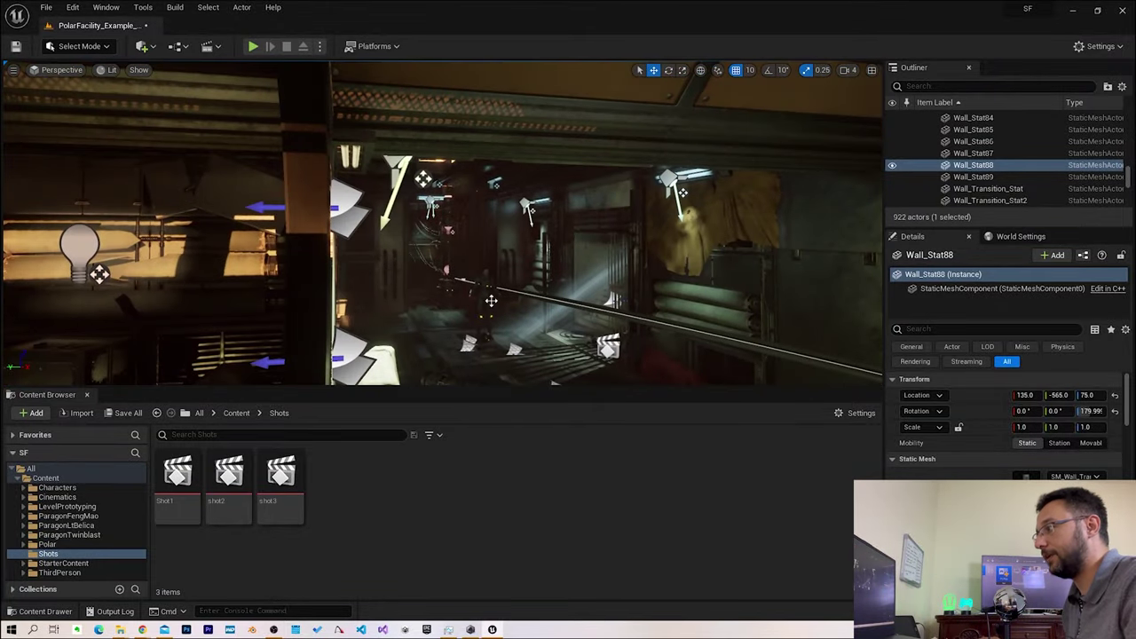
pyautogui.click(461, 284)
pyautogui.press('f')
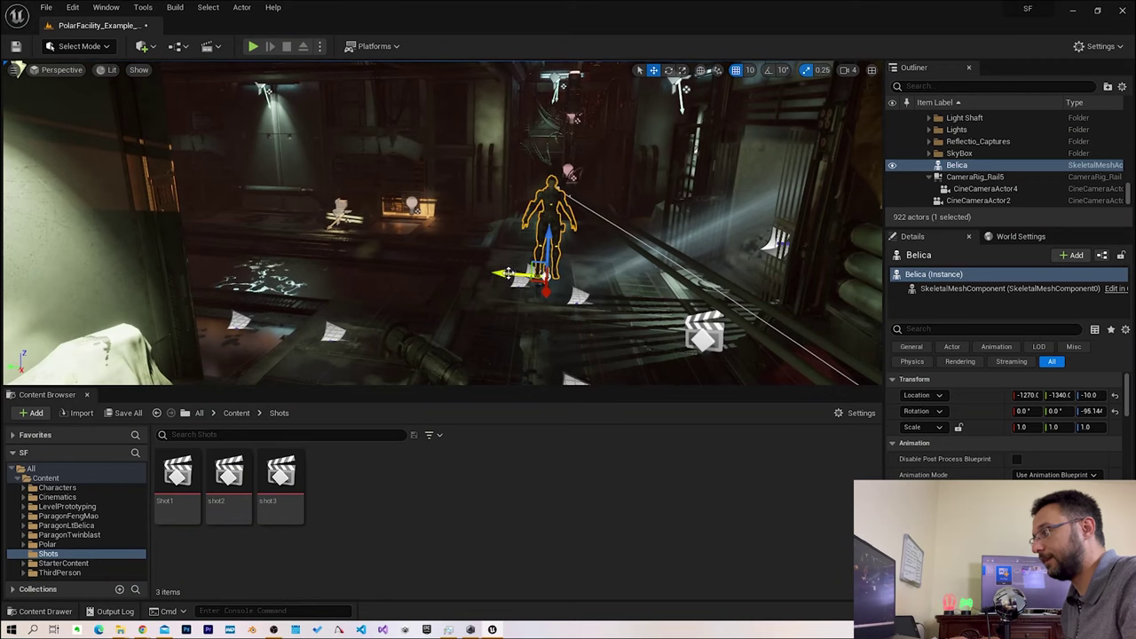
pyautogui.moveTo(510, 273)
pyautogui.keyDown('alt'); pyautogui.mouseDown()
pyautogui.moveTo(205, 283)
pyautogui.moveTo(31, 310)
pyautogui.mouseUp(); pyautogui.keyUp('alt')
pyautogui.press('f')
# Move Belica2 out of the wall onto the snow at -550, -240, -10
pyautogui.keyDown('alt'); pyautogui.moveTo(497, 293); pyautogui.dragTo(341, 301); pyautogui.keyUp('alt')
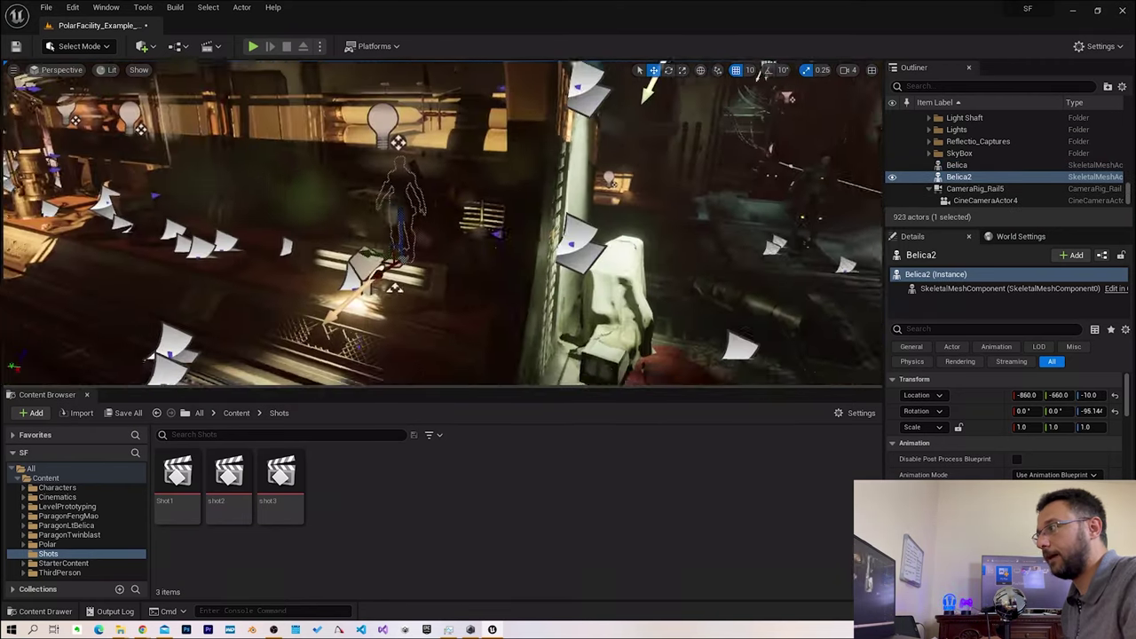
pyautogui.moveTo(454, 269); pyautogui.dragTo(381, 307)
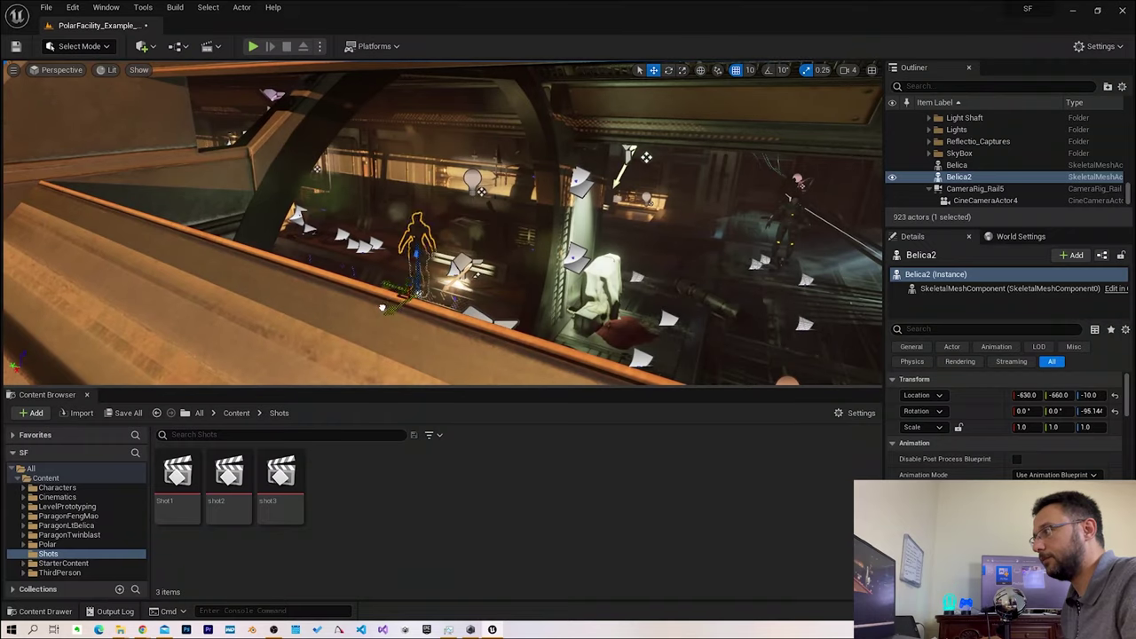
pyautogui.moveTo(407, 249)
pyautogui.keyDown('alt'); pyautogui.mouseDown()
pyautogui.moveTo(355, 291)
pyautogui.moveTo(625, 255)
pyautogui.mouseUp(); pyautogui.keyUp('alt')
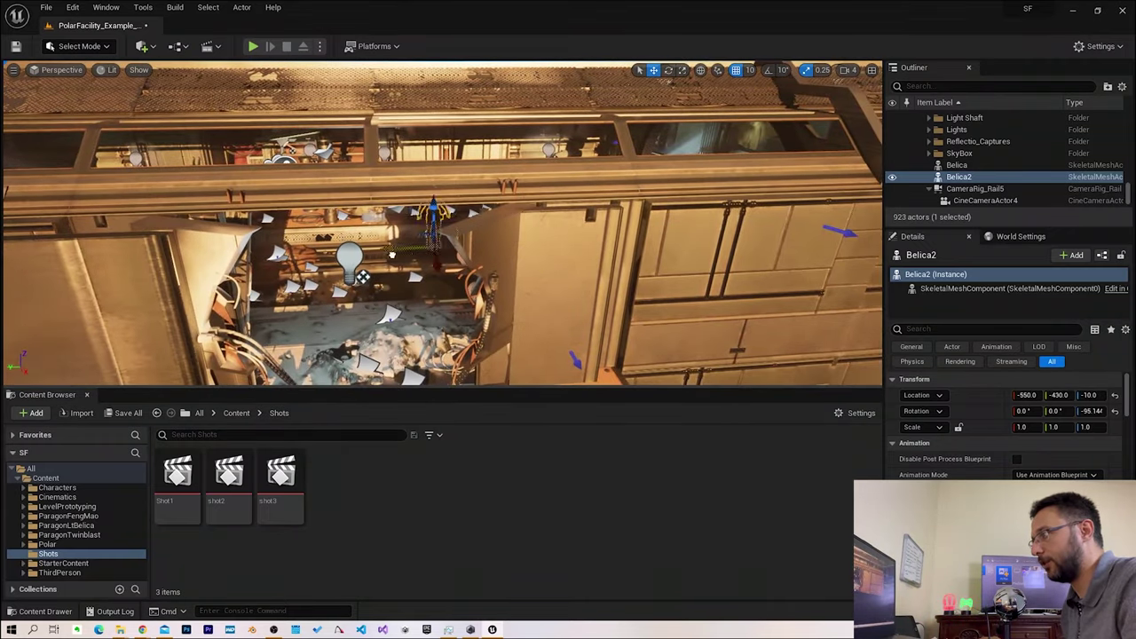
pyautogui.moveTo(462, 291)
pyautogui.keyDown('alt'); pyautogui.mouseDown()
pyautogui.moveTo(355, 266)
pyautogui.moveTo(408, 248)
pyautogui.mouseUp(); pyautogui.keyUp('alt')
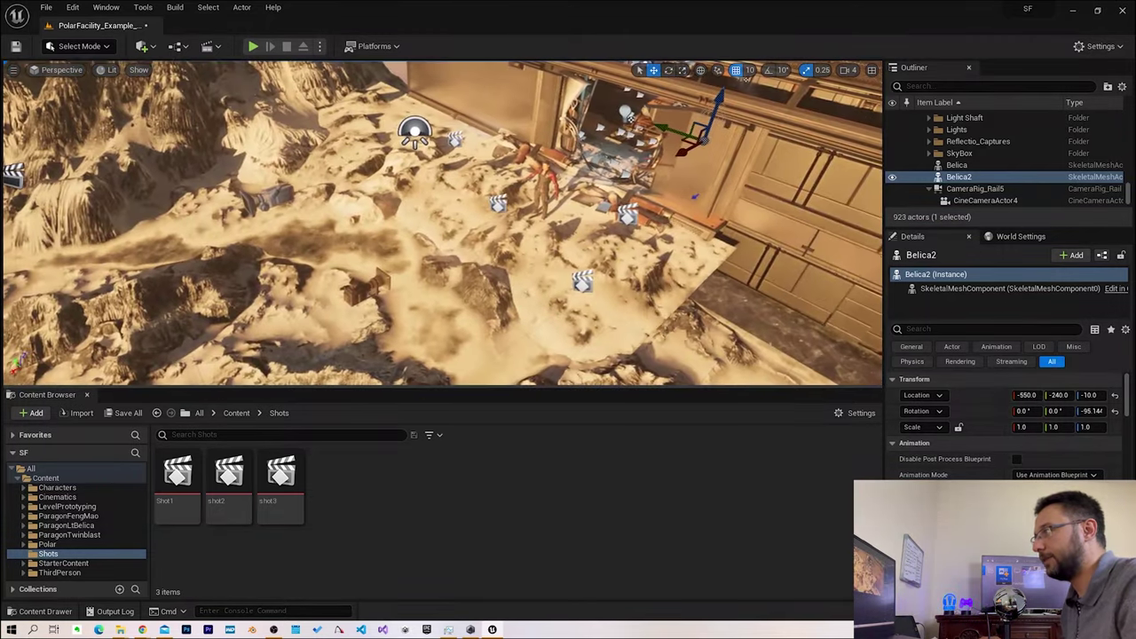
pyautogui.click(141, 46)
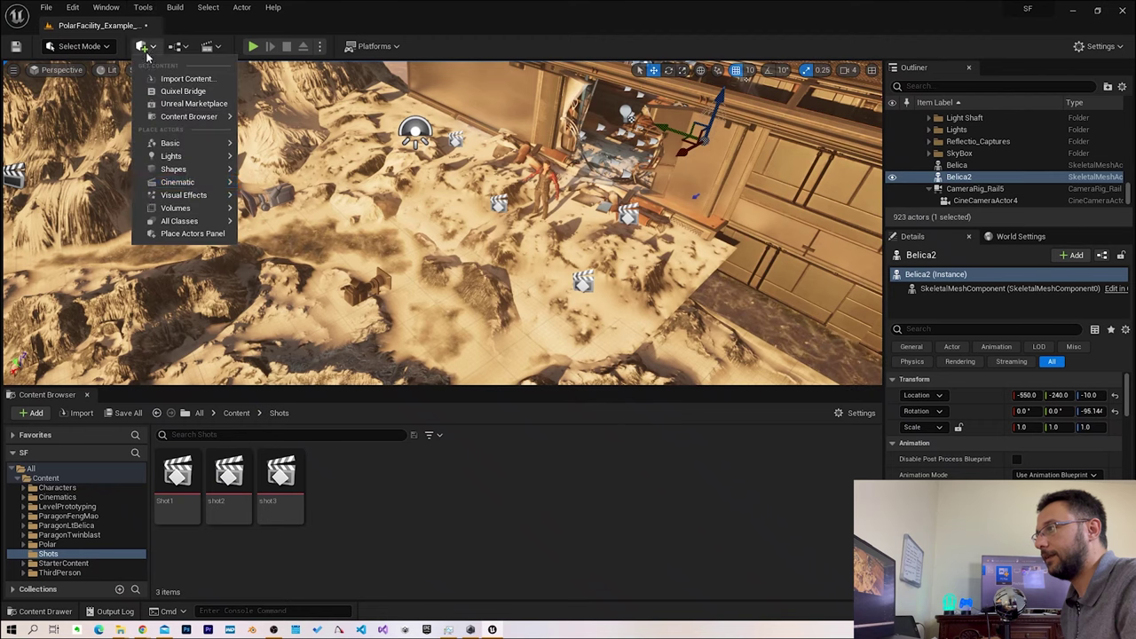
# Place a Cine Camera Actor at 1210, -640, 140, yawed -205 toward the character near the ground
pyautogui.moveTo(195, 187)
pyautogui.click(308, 187)
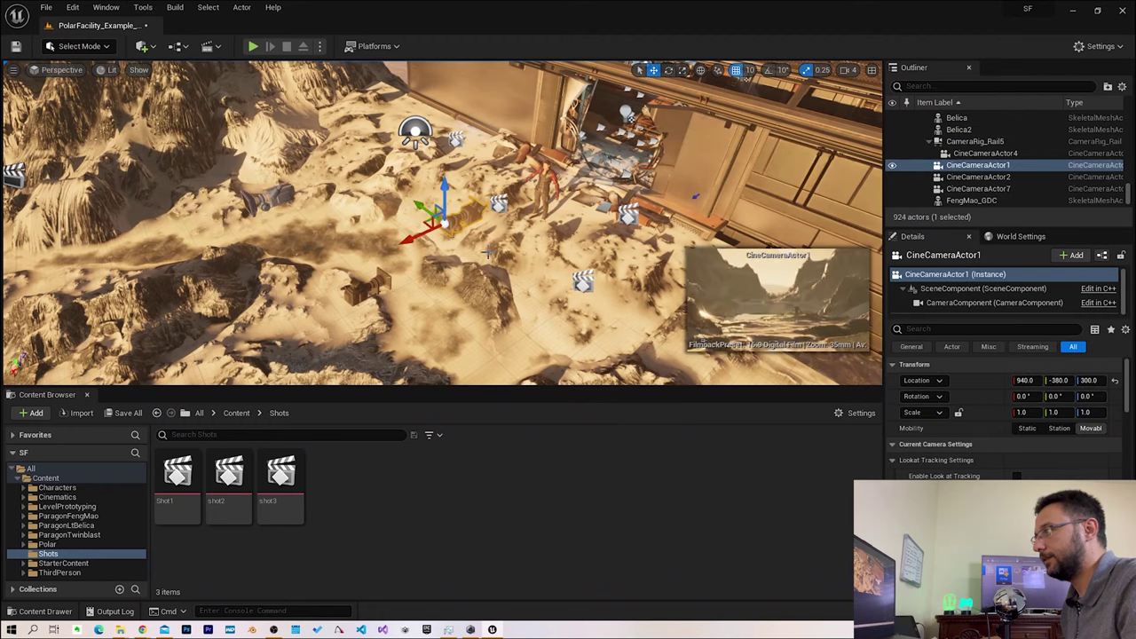
pyautogui.moveTo(419, 235)
pyautogui.mouseDown()
pyautogui.moveTo(318, 368)
pyautogui.moveTo(266, 267)
pyautogui.moveTo(379, 367)
pyautogui.moveTo(448, 297)
pyautogui.mouseUp()
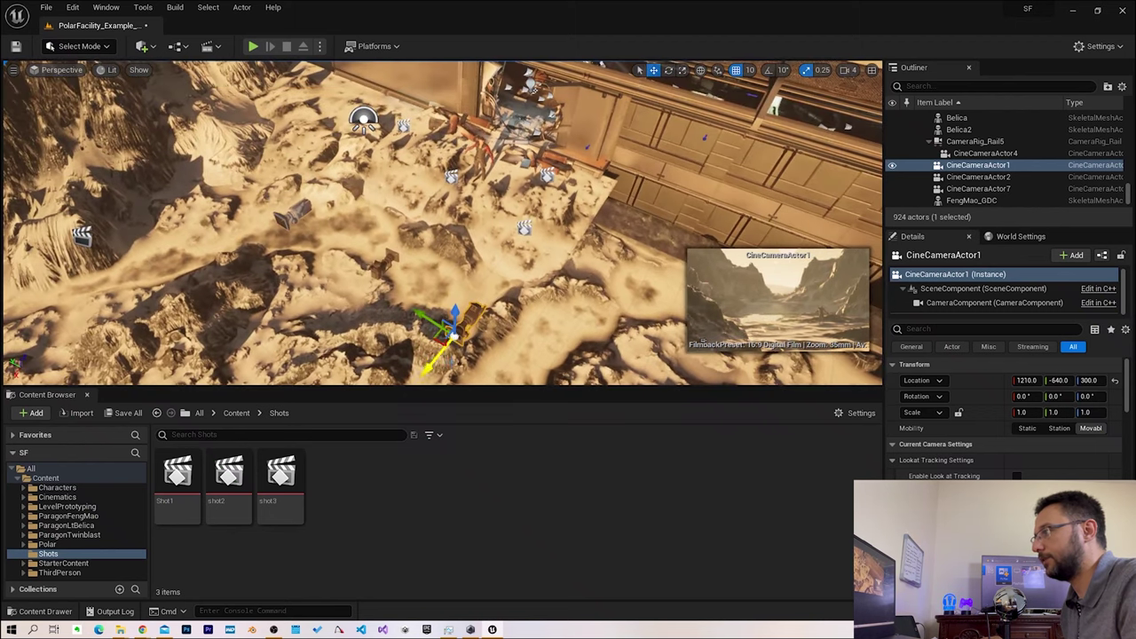
pyautogui.press('e')
pyautogui.moveTo(486, 384)
pyautogui.mouseDown()
pyautogui.moveTo(373, 368)
pyautogui.moveTo(477, 275)
pyautogui.moveTo(485, 282)
pyautogui.mouseUp()
pyautogui.press('w')
pyautogui.moveTo(485, 282)
pyautogui.mouseDown(button='right')
pyautogui.moveTo(488, 307)
pyautogui.moveTo(488, 271)
pyautogui.mouseUp(button='right')
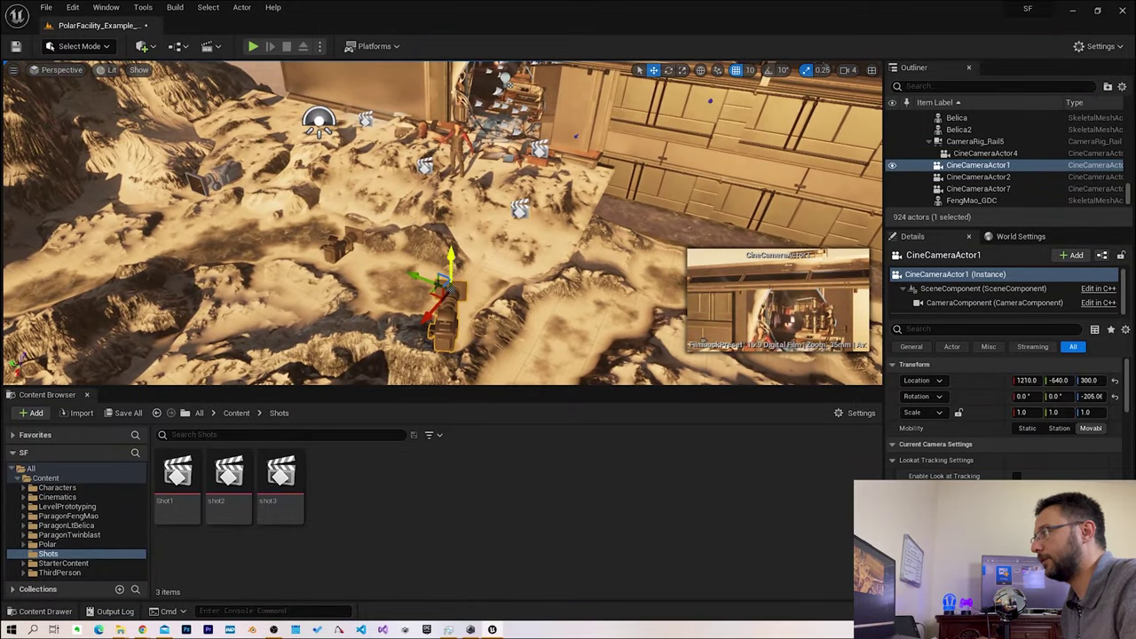
pyautogui.moveTo(448, 266); pyautogui.dragTo(446, 349)
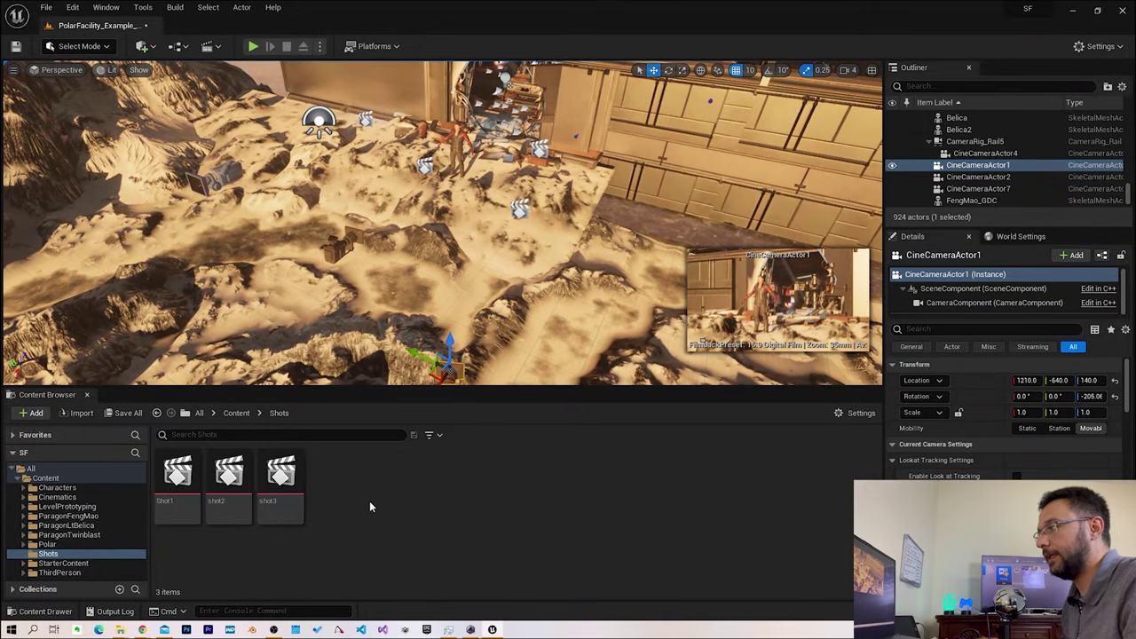
pyautogui.click(153, 46)
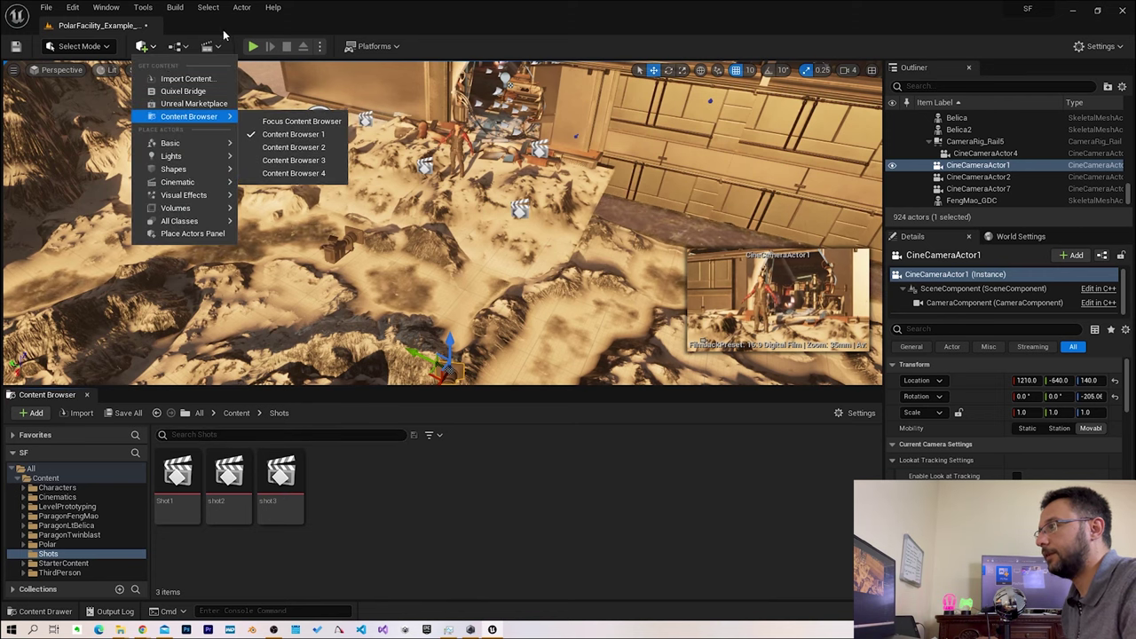
# Add an empty level sequence named shot4 saved in /Game/Shots
pyautogui.click(213, 46)
pyautogui.click(258, 80)
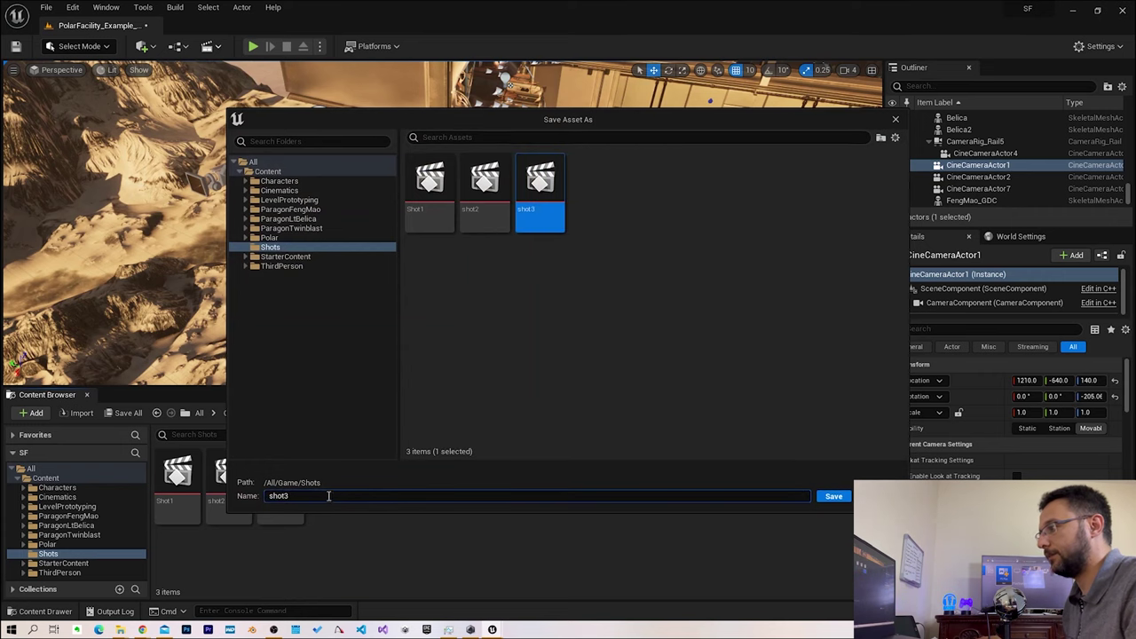
pyautogui.press('Return')
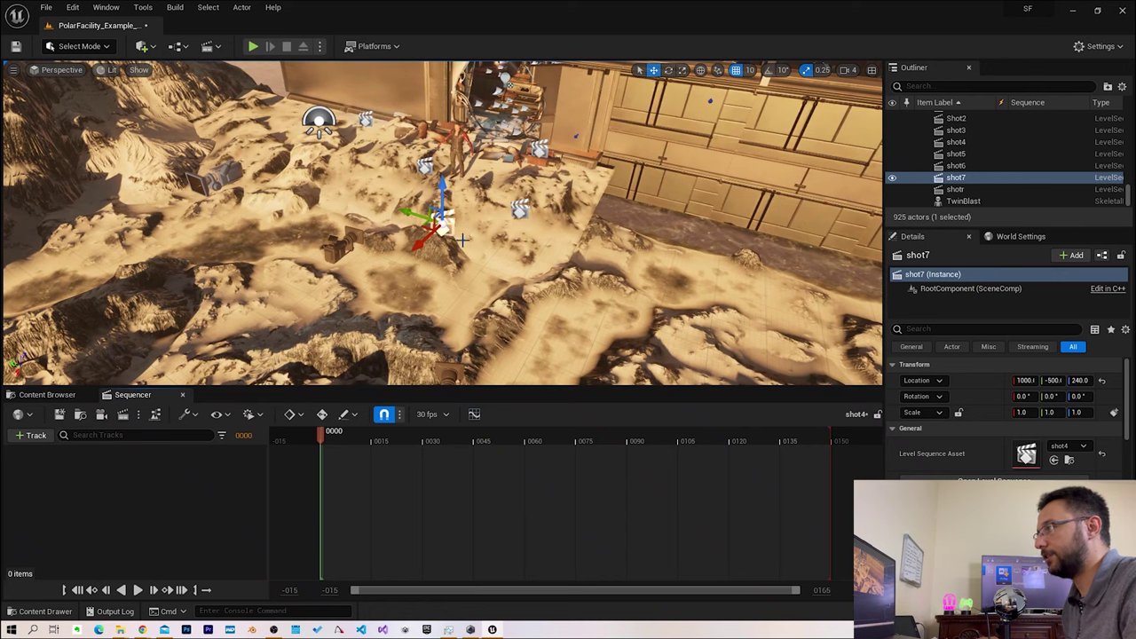
pyautogui.moveTo(462, 238); pyautogui.dragTo(462, 213)
pyautogui.click(346, 281)
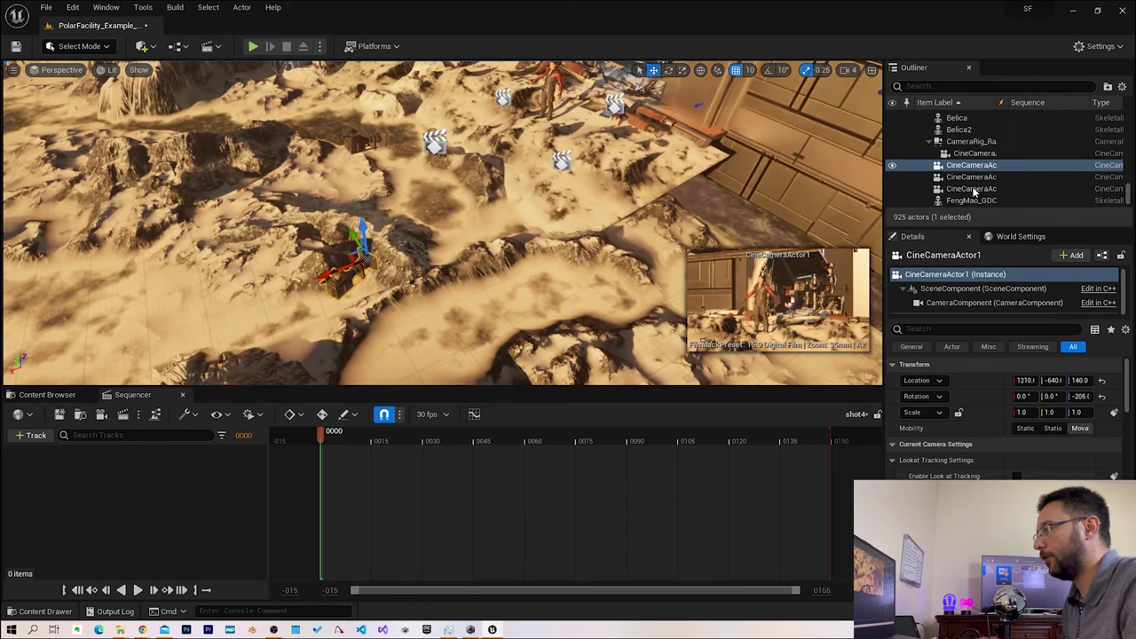
# Add CineCameraActor1 to shot4 with a Camera Cuts track and reframe its view on the character
pyautogui.moveTo(977, 172); pyautogui.dragTo(151, 498)
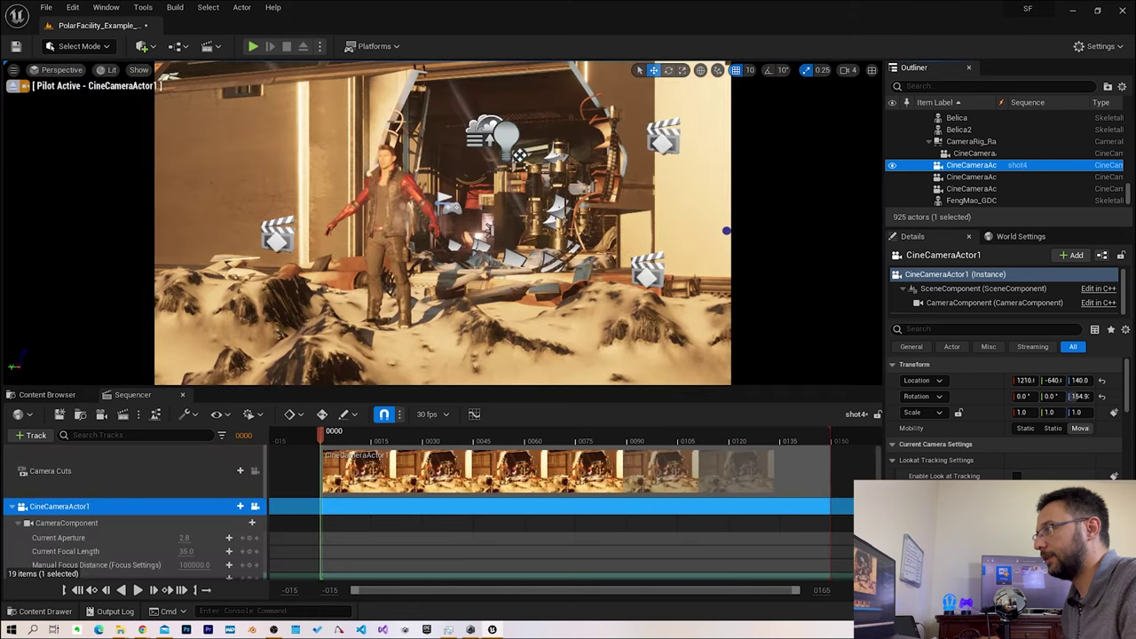
pyautogui.moveTo(444, 221)
pyautogui.mouseDown(button='right')
pyautogui.moveTo(474, 156)
pyautogui.moveTo(443, 277)
pyautogui.mouseUp(button='right')
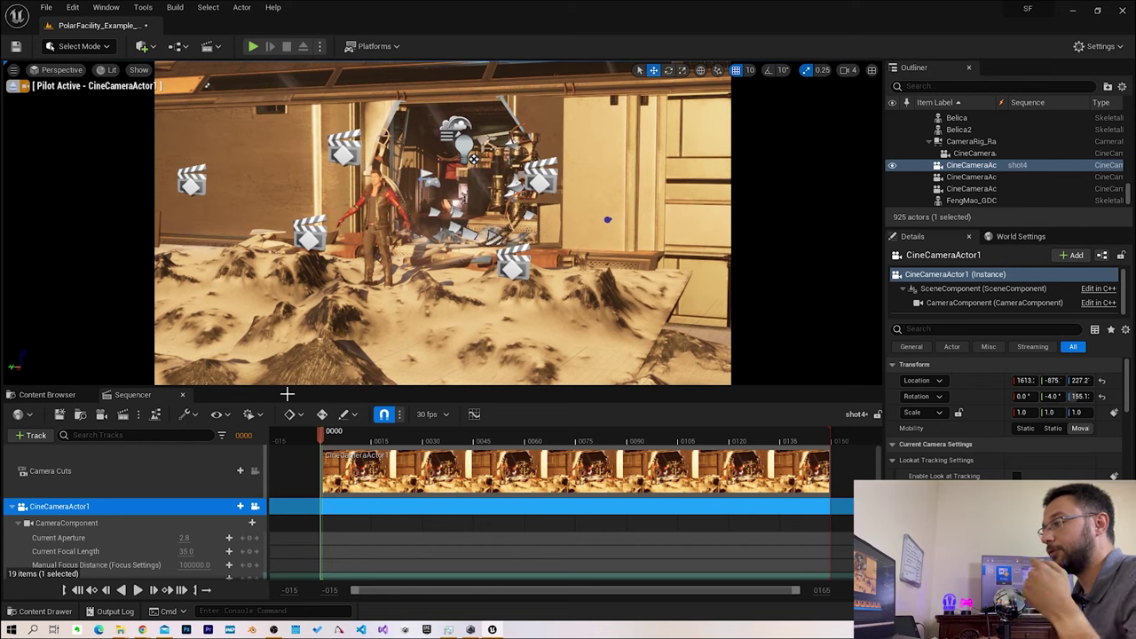
pyautogui.click(13, 508)
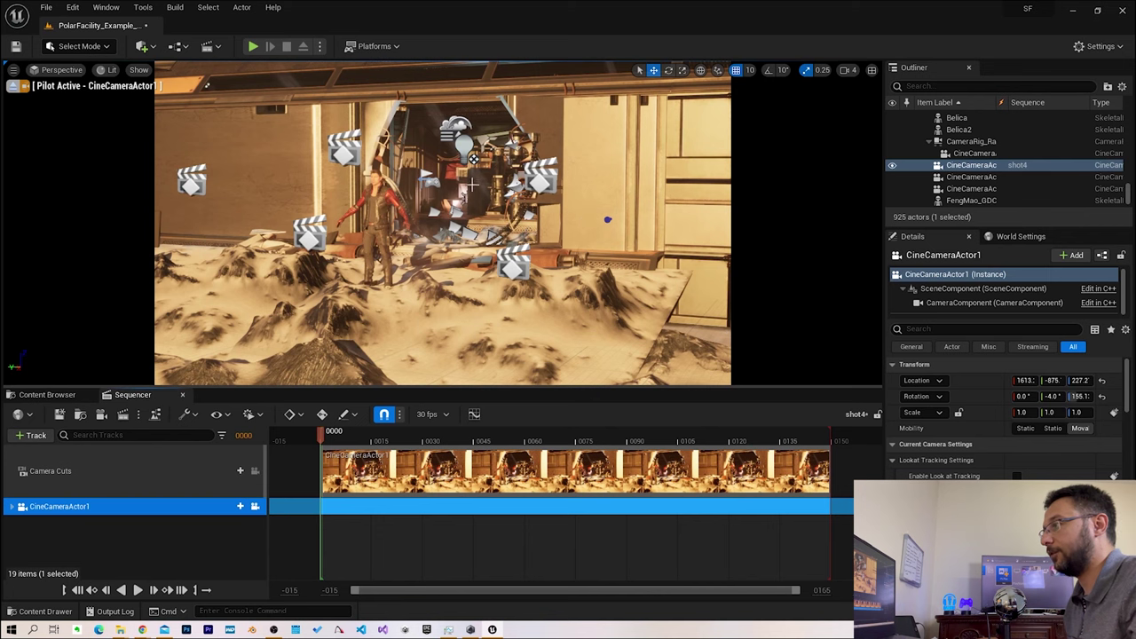
pyautogui.click(17, 86)
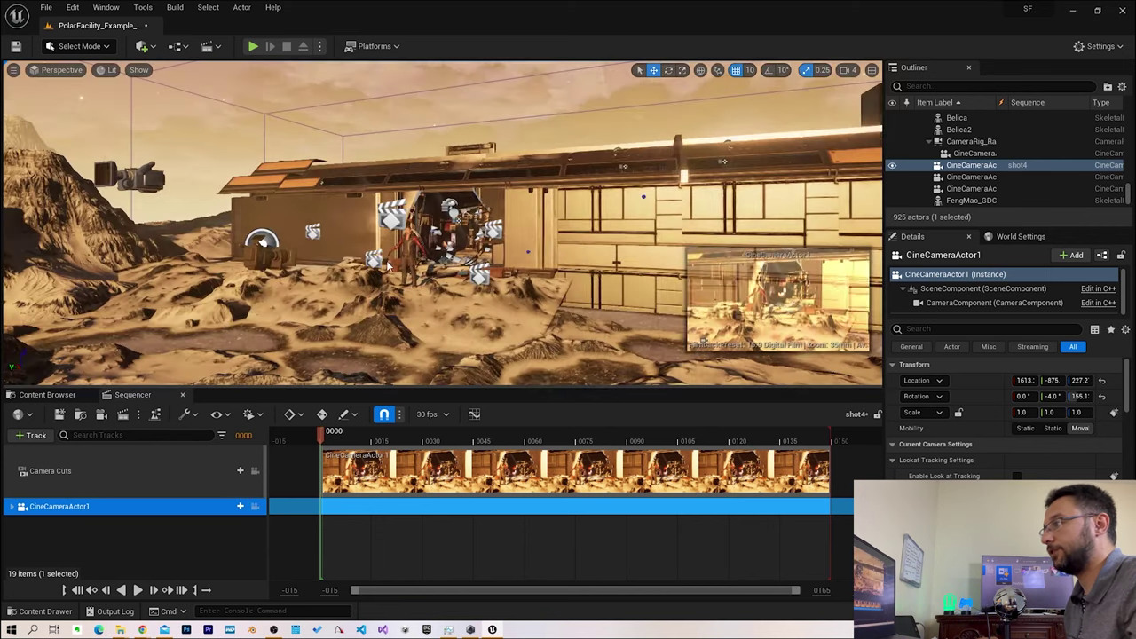
# Select Belica2 and shift it along the Y axis
pyautogui.click(963, 130)
pyautogui.moveTo(306, 318); pyautogui.dragTo(264, 322)
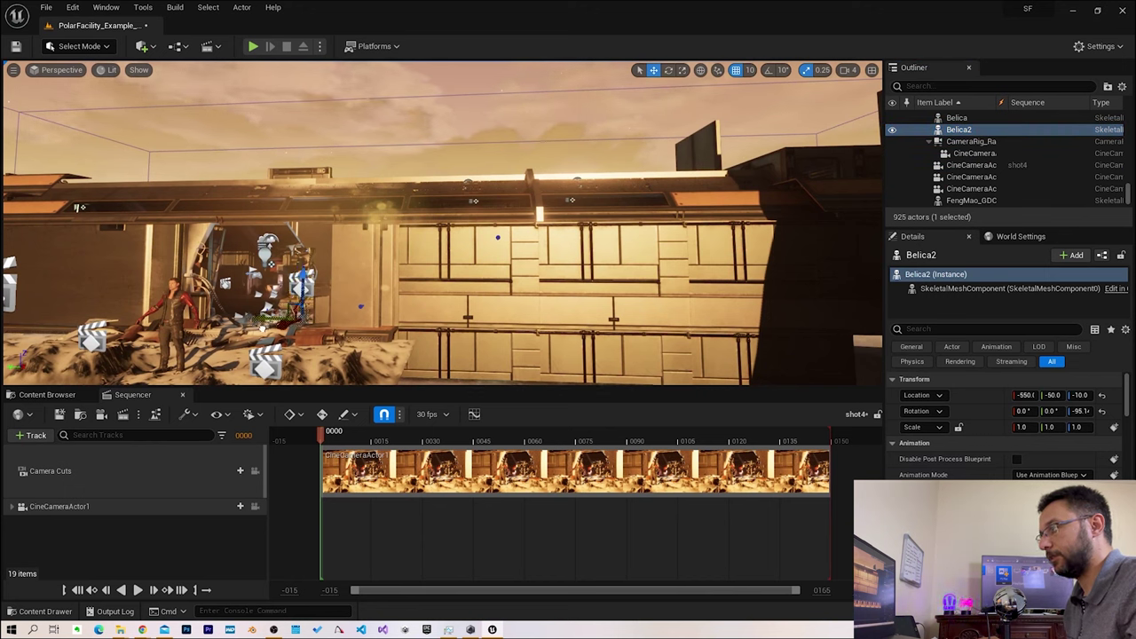
pyautogui.moveTo(972, 165); pyautogui.dragTo(725, 253)
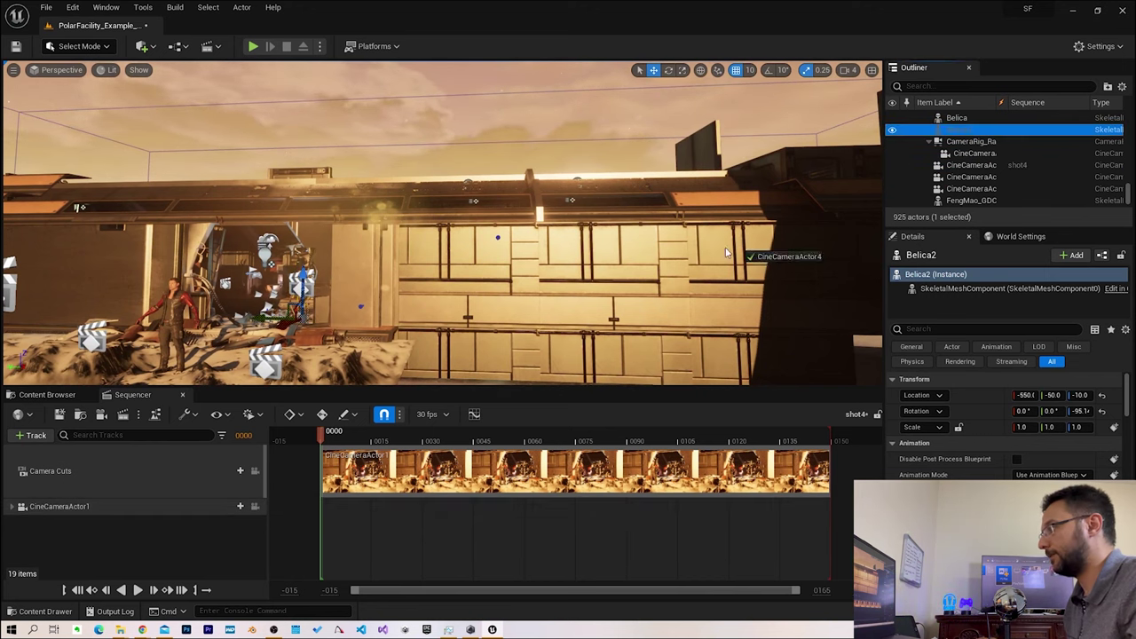
# Add Belica2 as a shot4 track, key its transform at frame 0, and slide it across the floor
pyautogui.moveTo(157, 540); pyautogui.dragTo(153, 537)
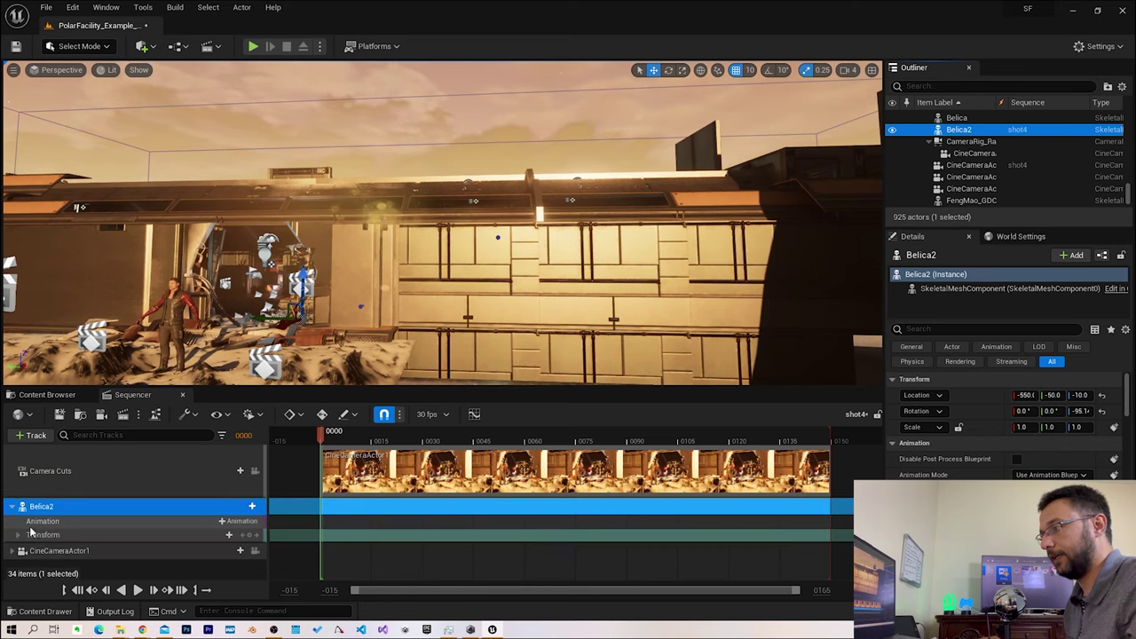
pyautogui.click(250, 535)
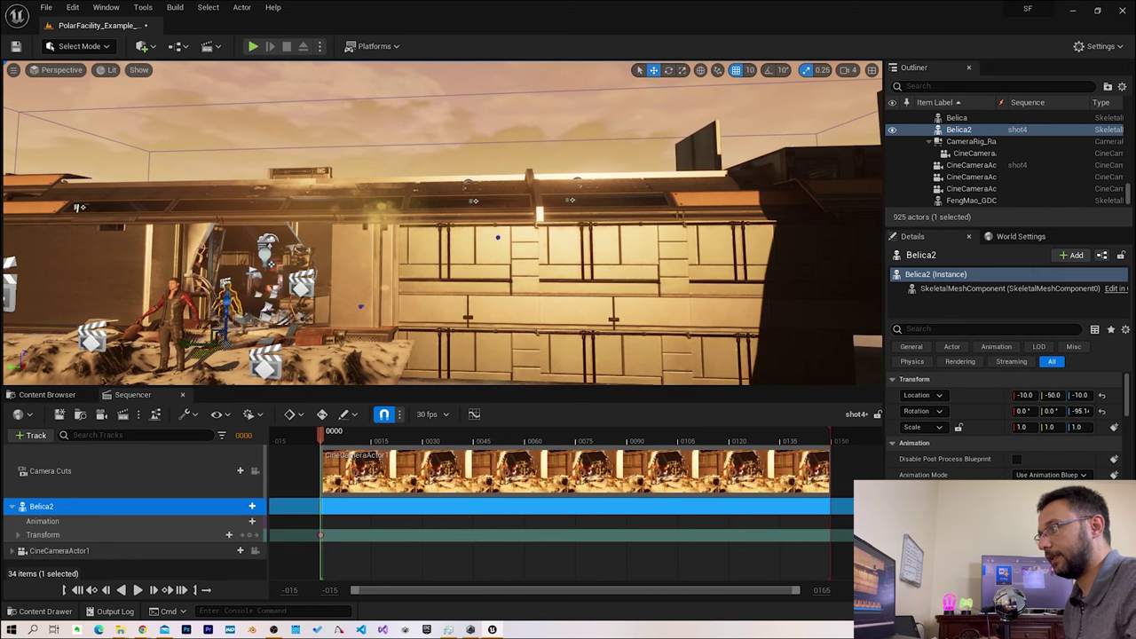
pyautogui.moveTo(1025, 395); pyautogui.dragTo(1065, 395)
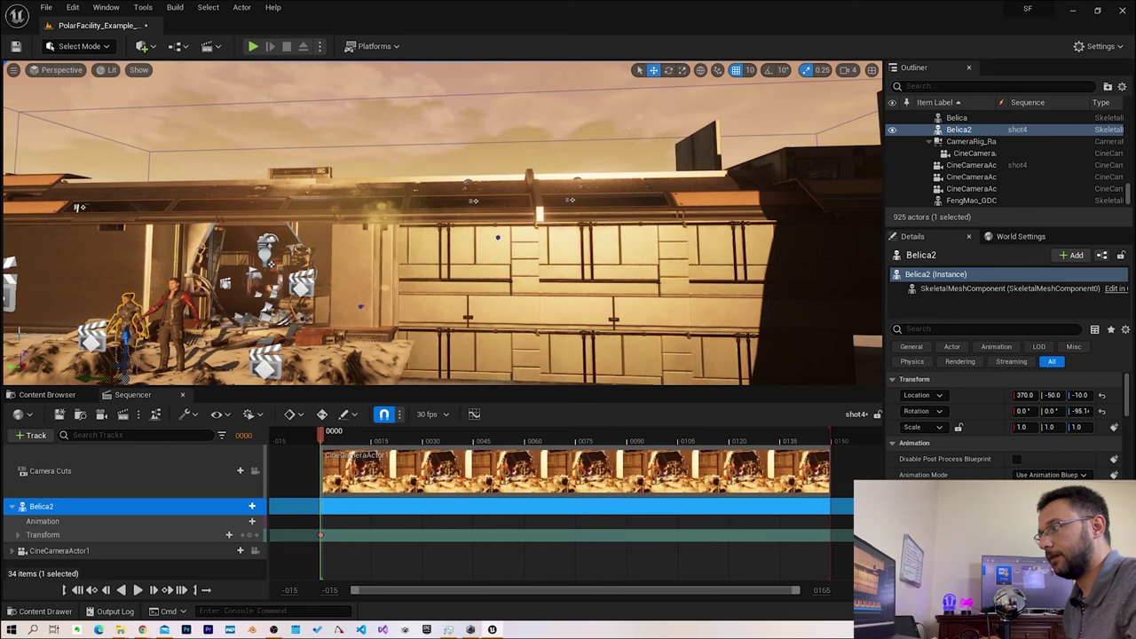
pyautogui.moveTo(85, 375); pyautogui.dragTo(263, 364)
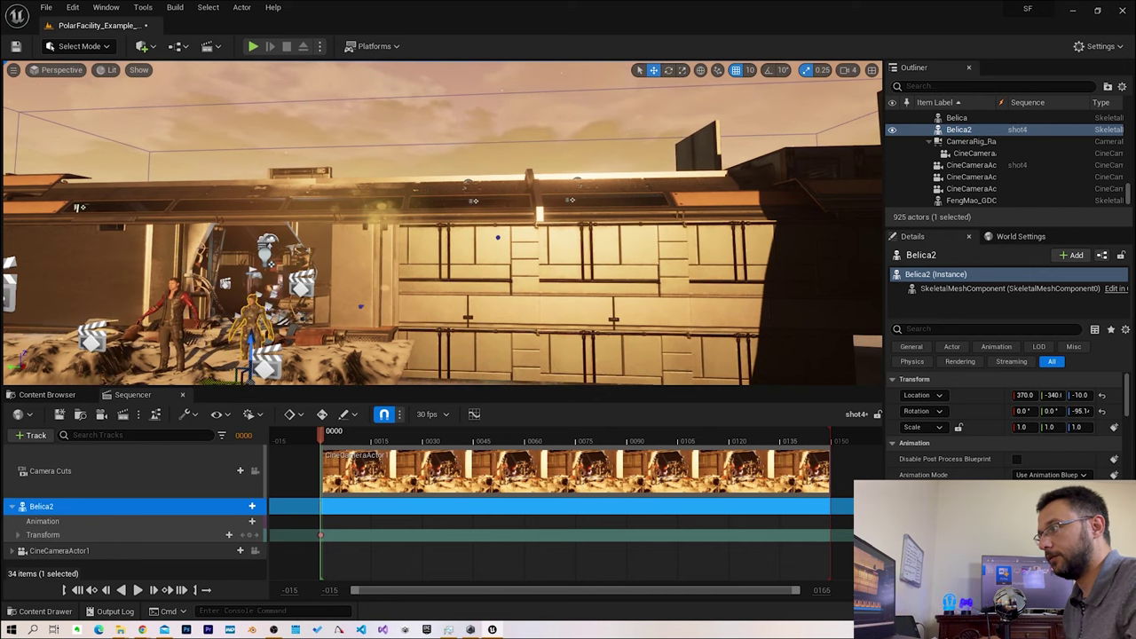
pyautogui.moveTo(98, 199); pyautogui.dragTo(374, 192, button='right')
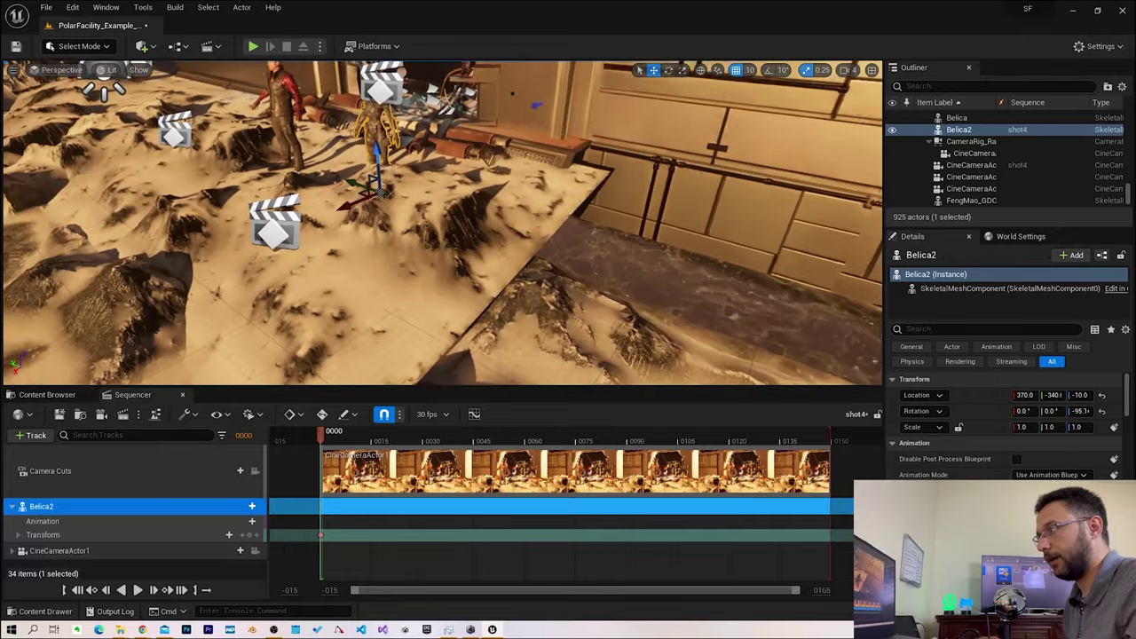
pyautogui.moveTo(1025, 394); pyautogui.dragTo(985, 395)
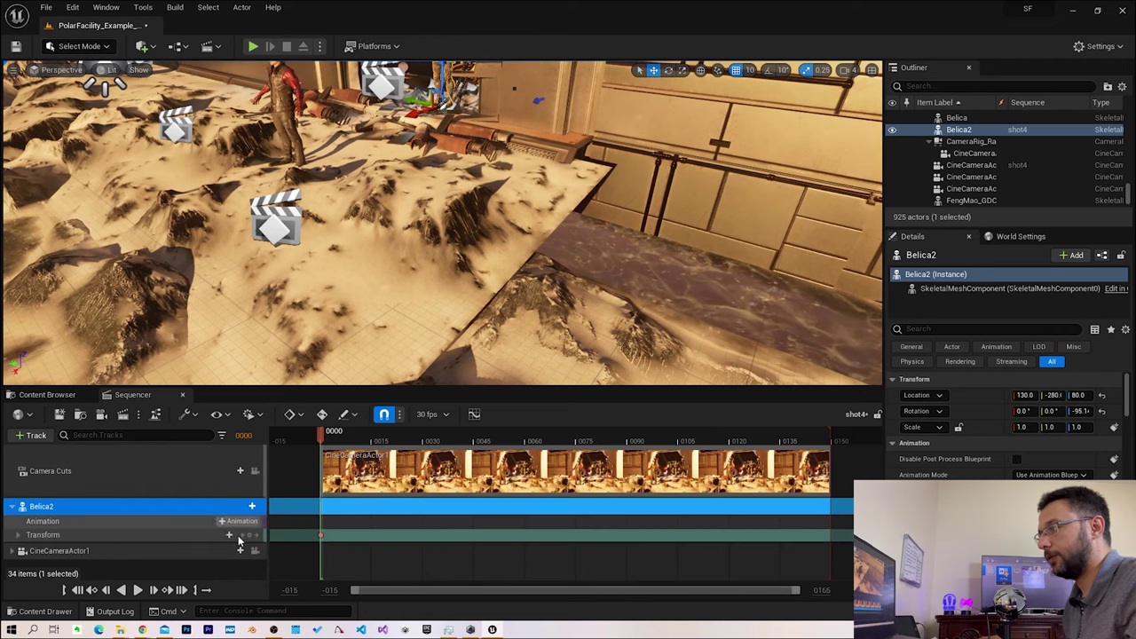
# At frame 30, reposition and lift Belica2, then key its transform
pyautogui.moveTo(324, 433); pyautogui.dragTo(371, 439)
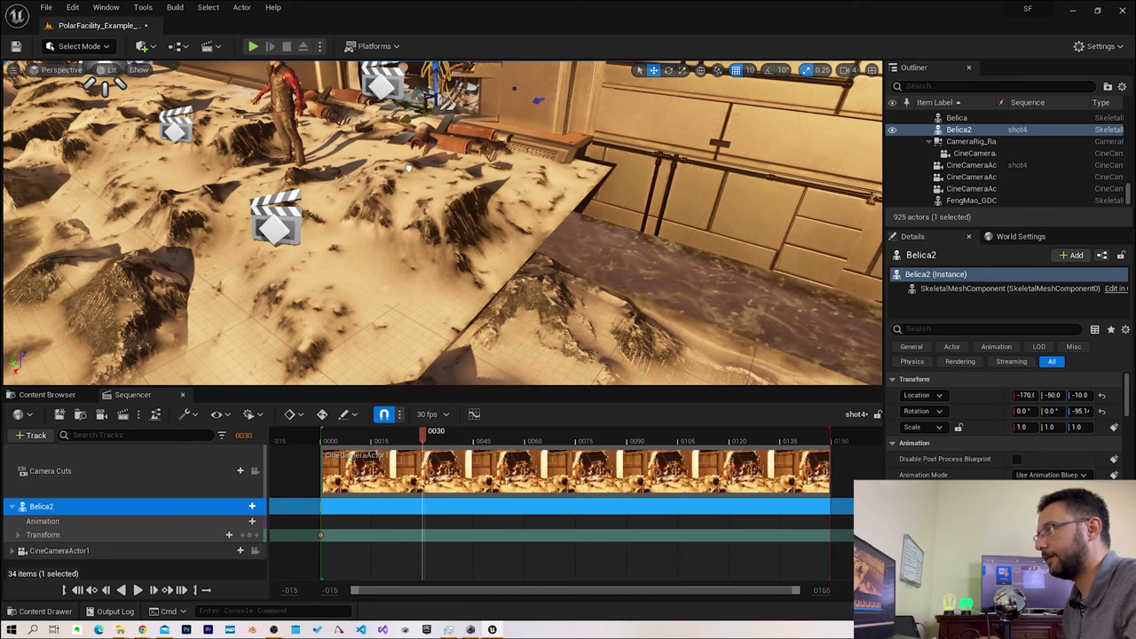
pyautogui.moveTo(394, 178); pyautogui.dragTo(314, 237)
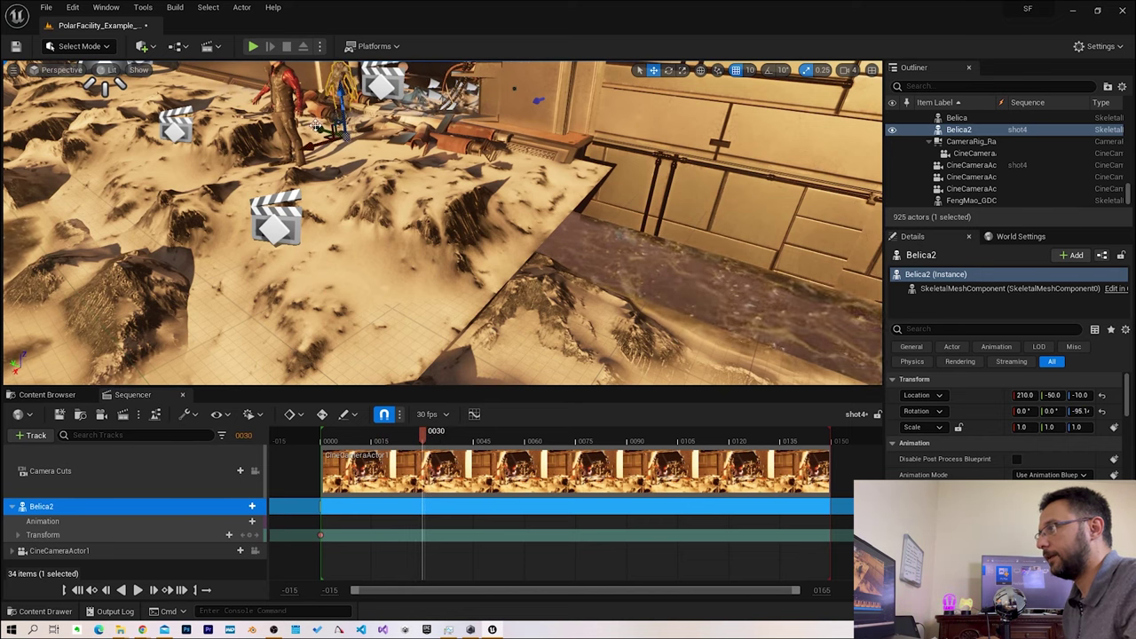
pyautogui.moveTo(312, 133); pyautogui.dragTo(392, 175)
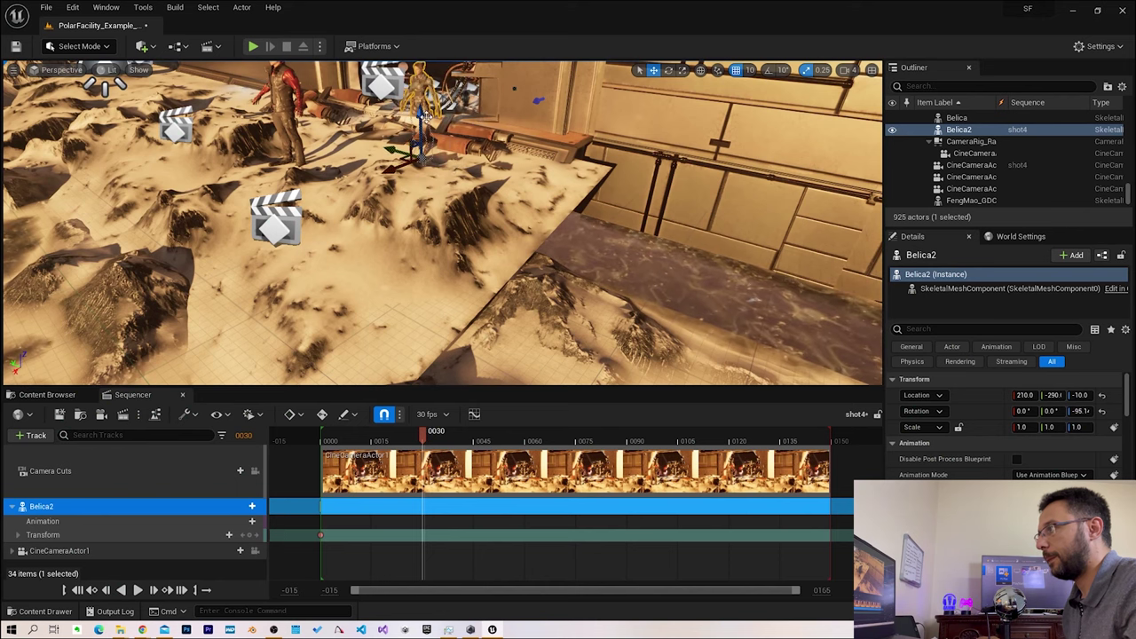
pyautogui.moveTo(426, 115); pyautogui.dragTo(430, 78)
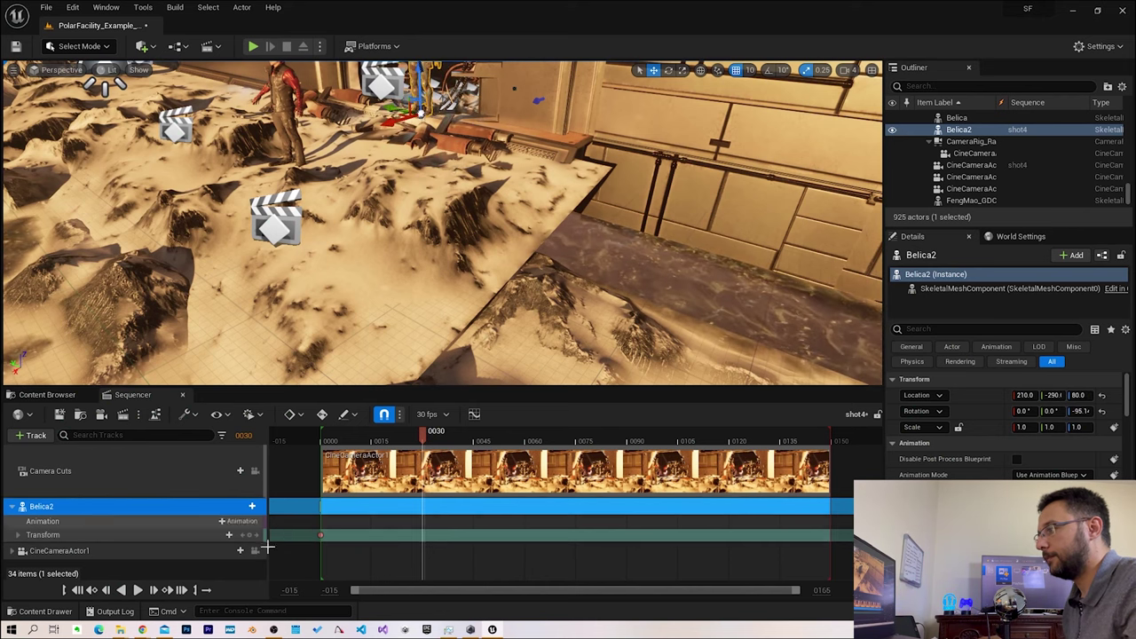
pyautogui.click(255, 534)
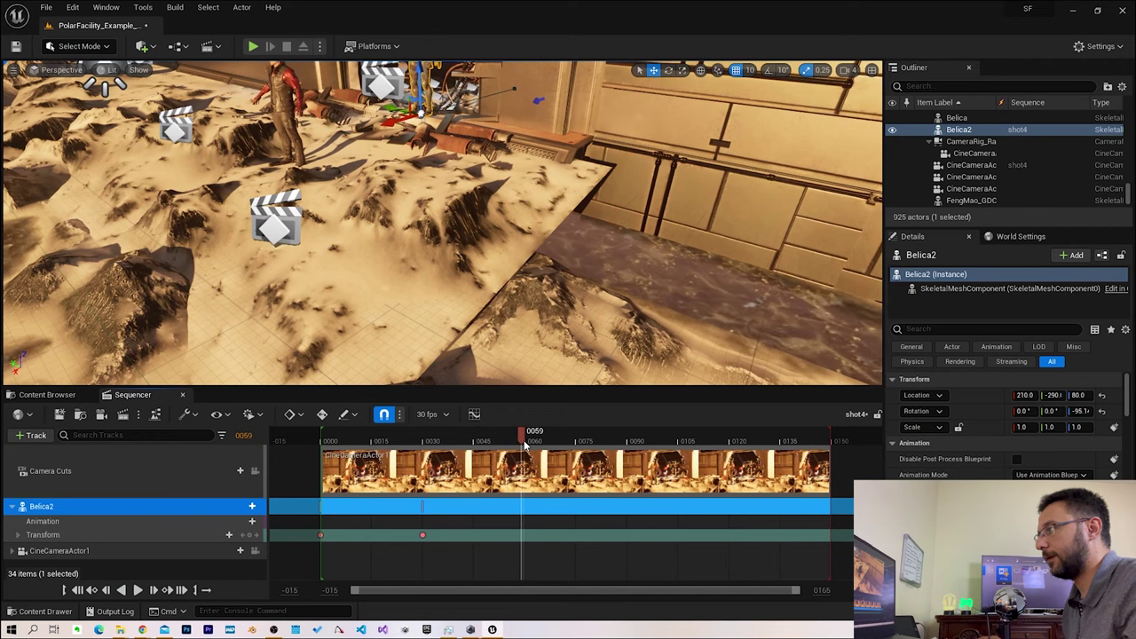
# Move Belica2 across the terrain to 620, -510, 10 and key it at frame 59
pyautogui.moveTo(388, 127); pyautogui.dragTo(213, 282)
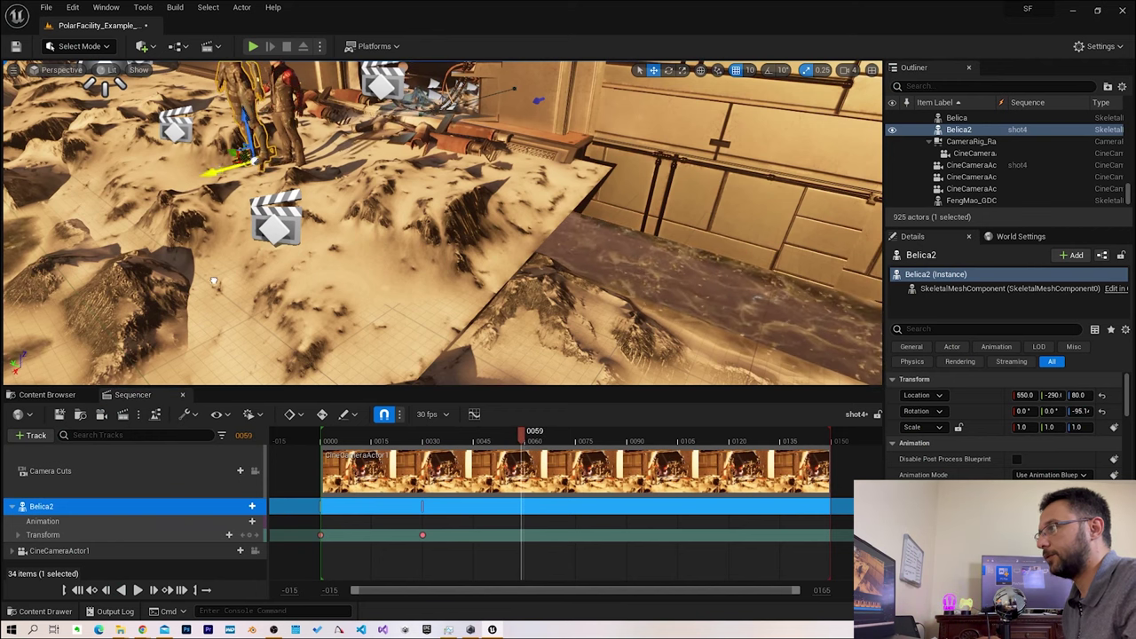
pyautogui.moveTo(232, 148)
pyautogui.mouseDown()
pyautogui.moveTo(366, 228)
pyautogui.moveTo(279, 247)
pyautogui.moveTo(322, 277)
pyautogui.mouseUp()
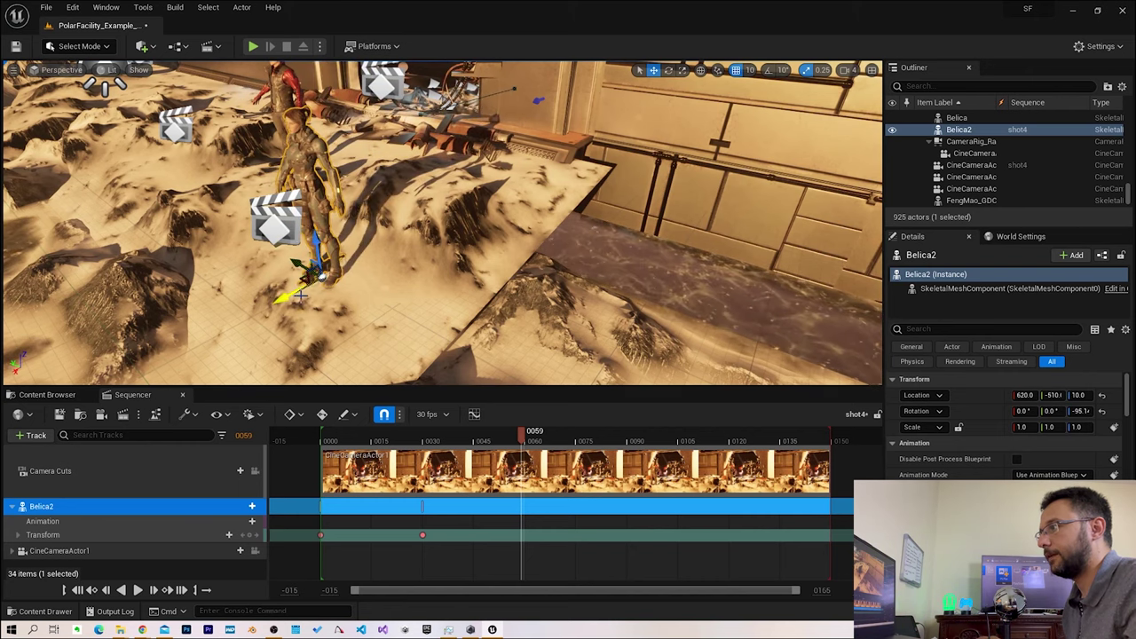
pyautogui.click(248, 534)
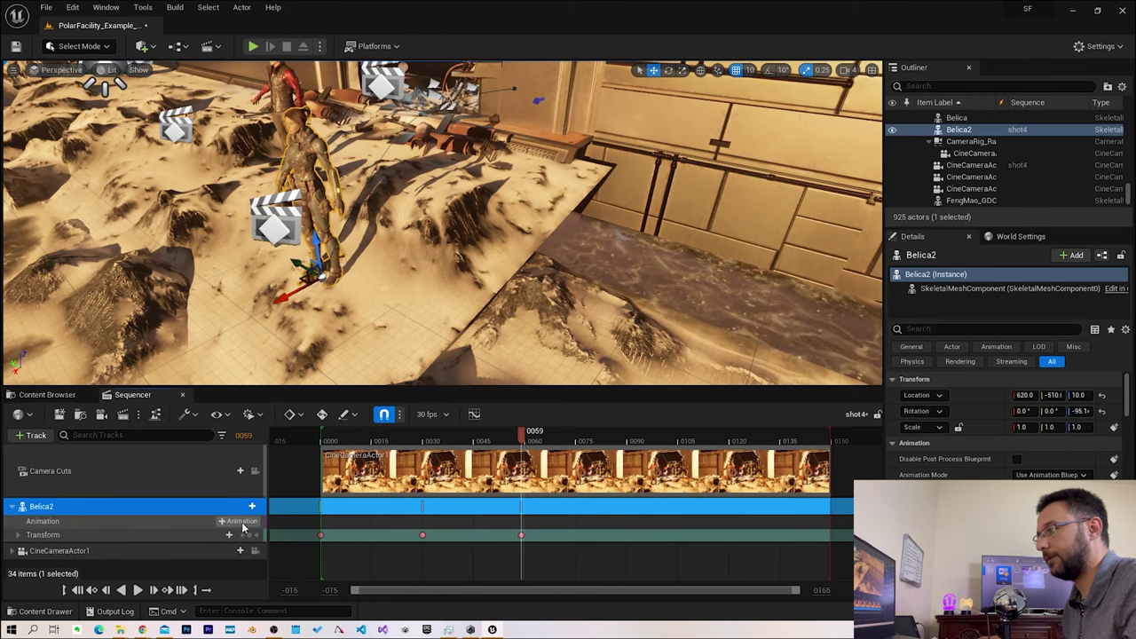
# Give Belica2 the Jog_Fwd animation spanning frames 0 to 60
pyautogui.click(240, 522)
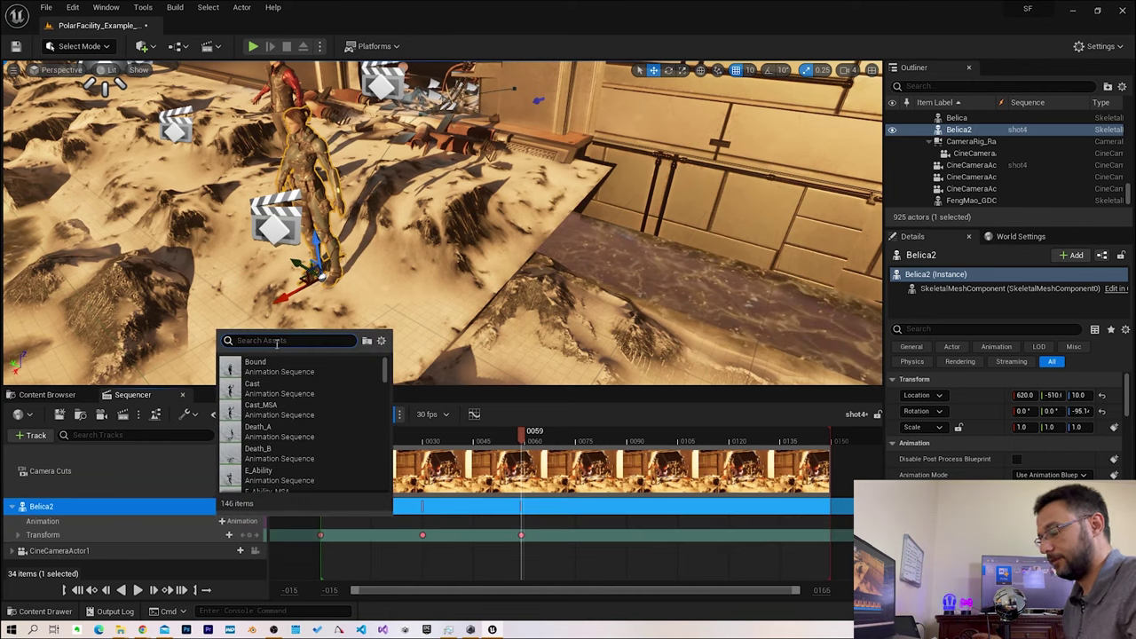
pyautogui.write('tew')
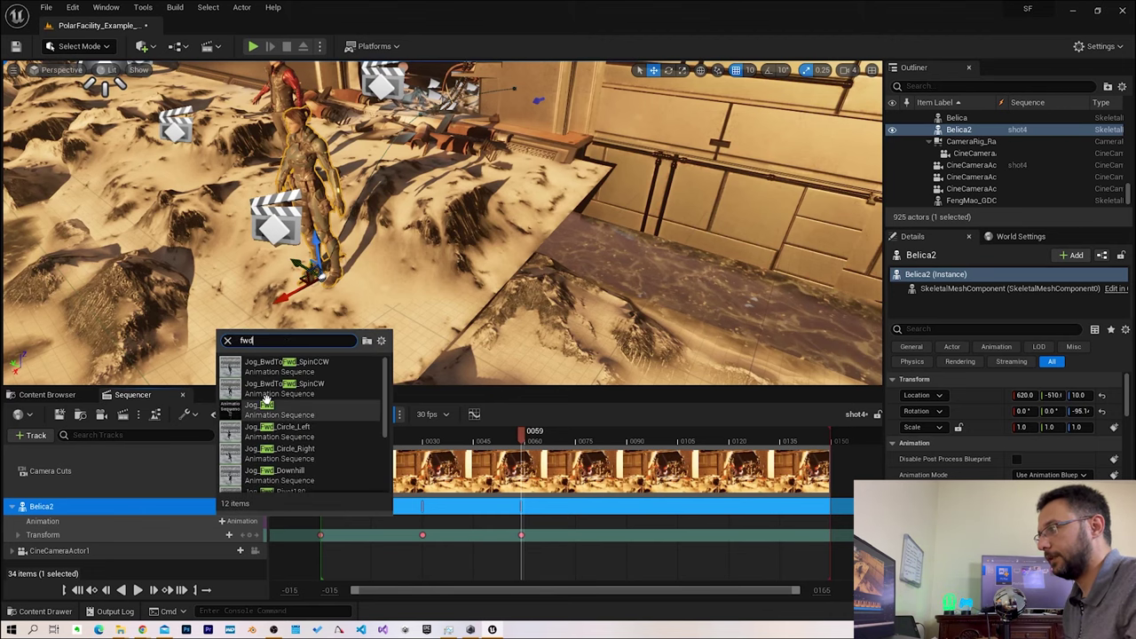
pyautogui.click(262, 415)
pyautogui.moveTo(573, 523); pyautogui.dragTo(303, 526)
pyautogui.moveTo(457, 525); pyautogui.dragTo(520, 523)
# Preview the jog from the start of shot4, then shift the middle transform key earlier
pyautogui.press('Up')
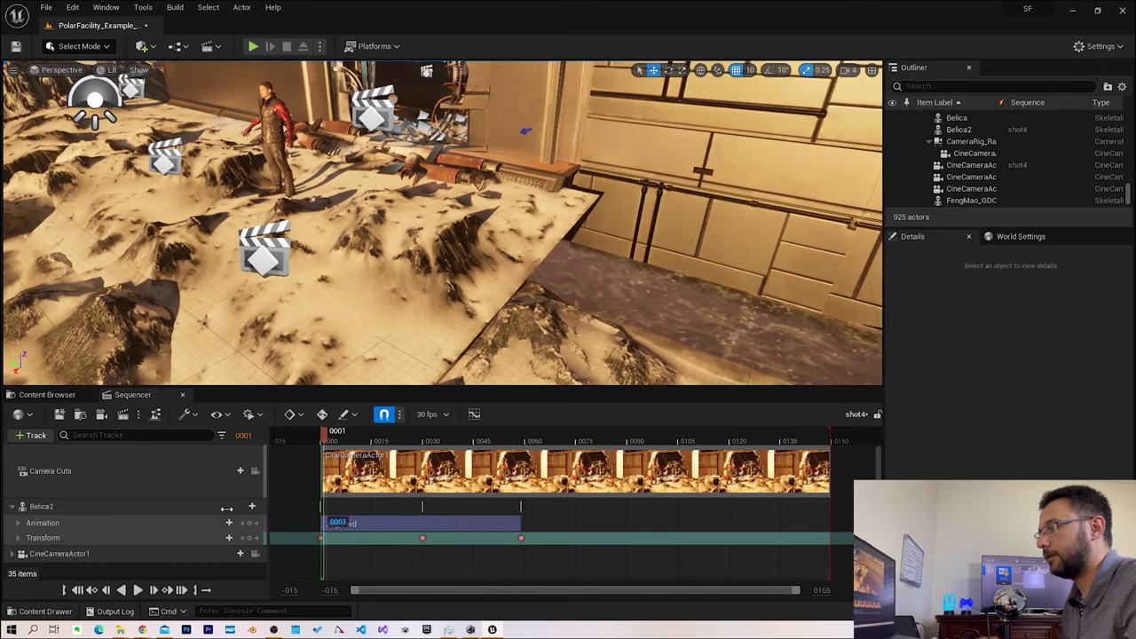
pyautogui.click(138, 591)
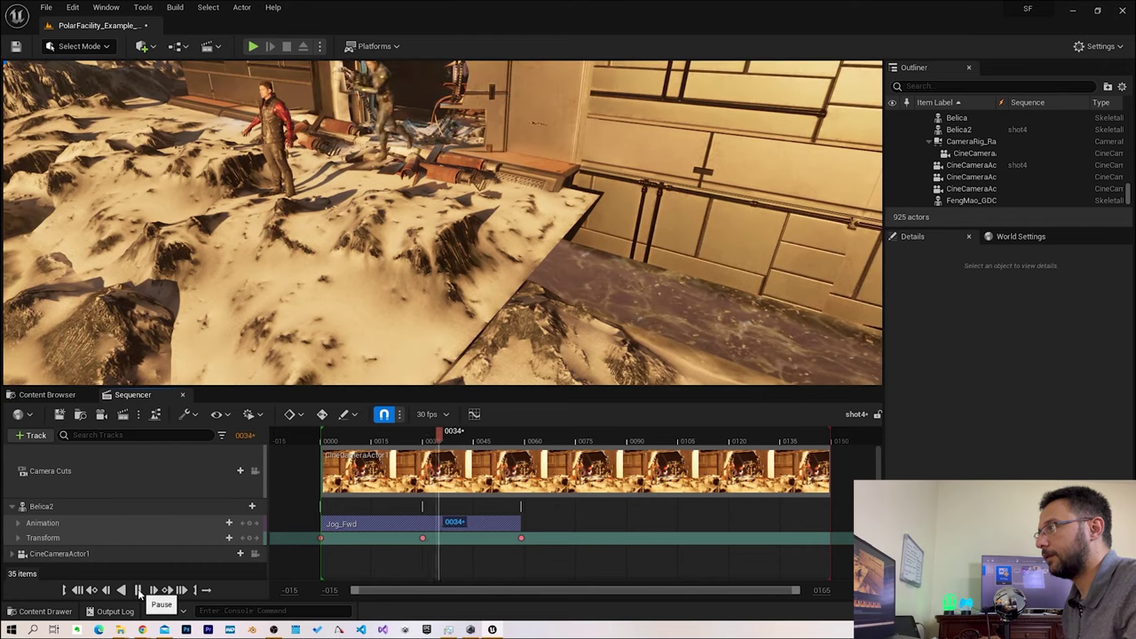
pyautogui.click(138, 590)
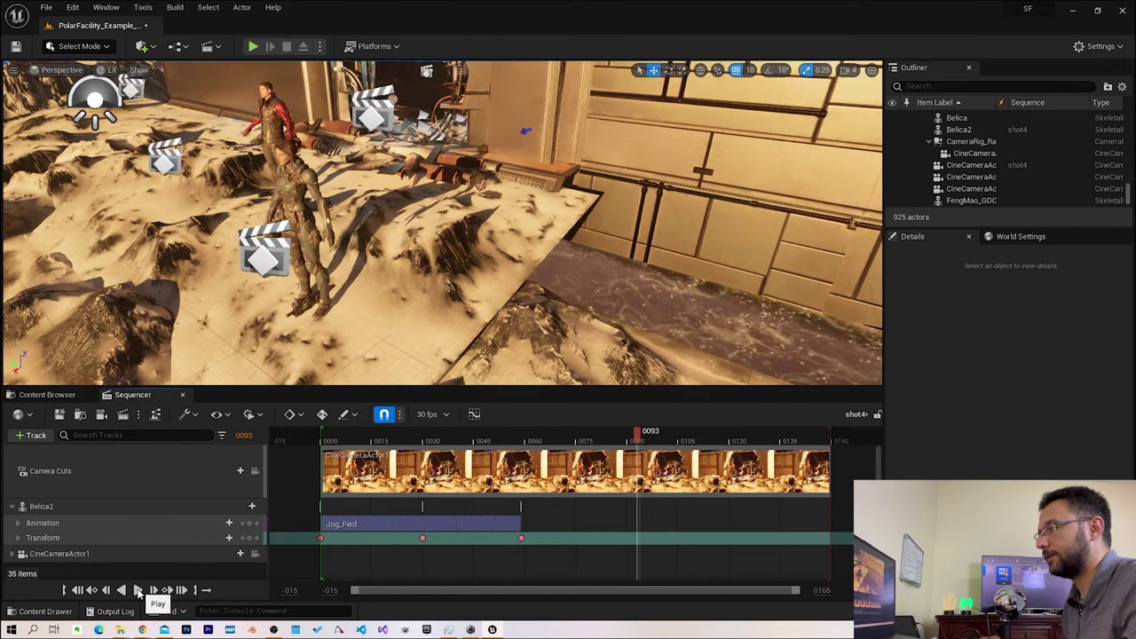
pyautogui.moveTo(423, 537); pyautogui.dragTo(399, 546)
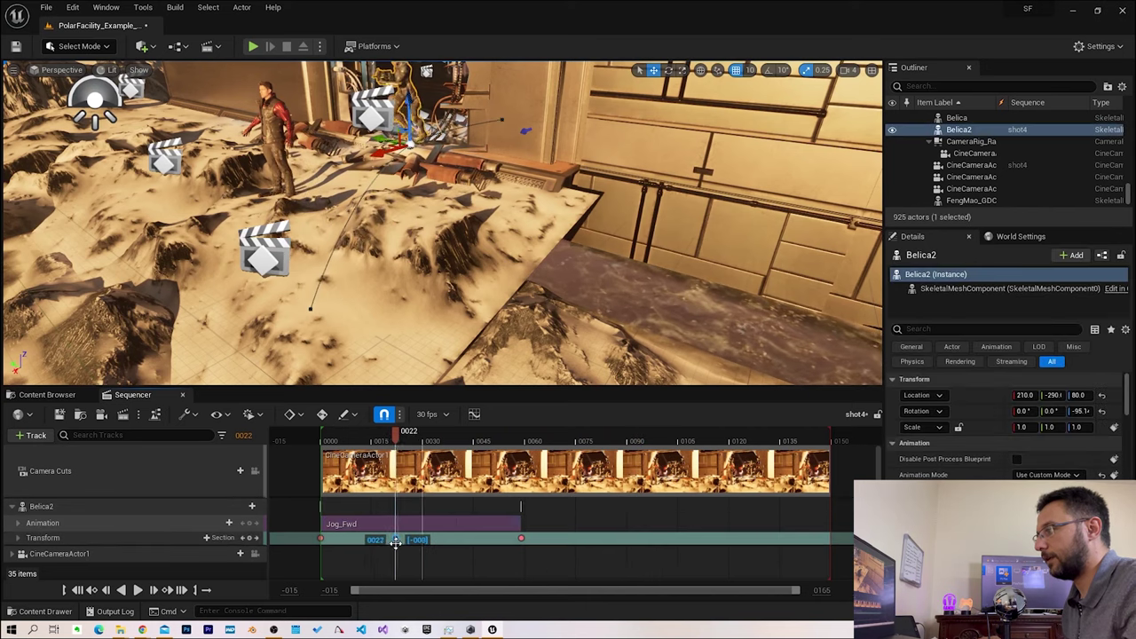
# Move Belica2's last transform key to frame 40, preview, and trim Jog_Fwd to end at 40
pyautogui.moveTo(521, 538); pyautogui.dragTo(455, 539)
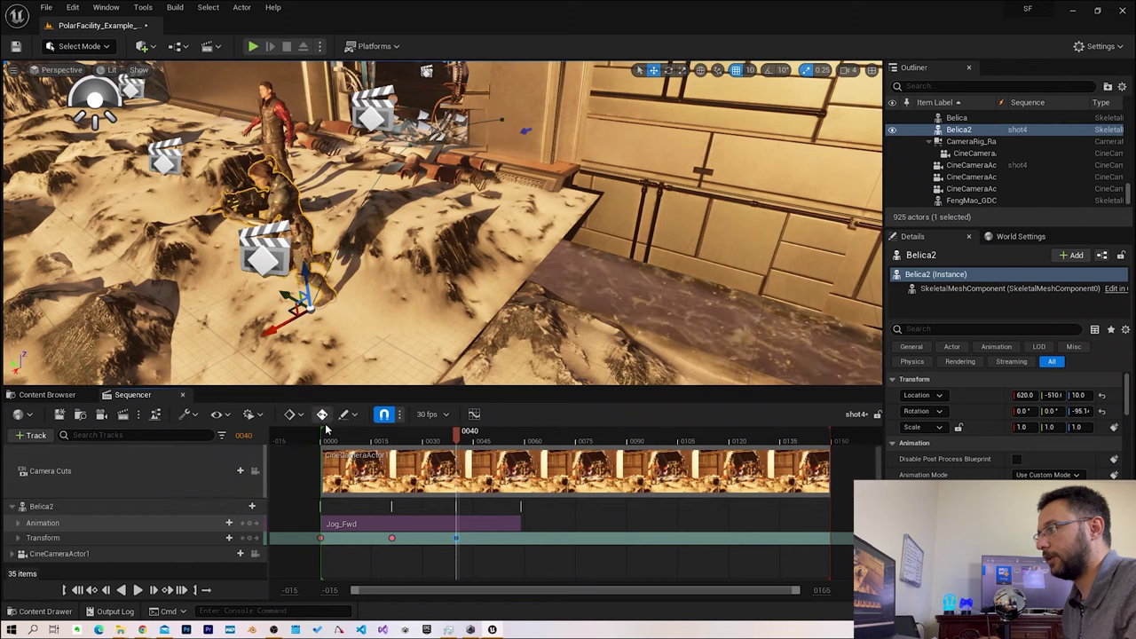
pyautogui.click(318, 436)
pyautogui.click(138, 590)
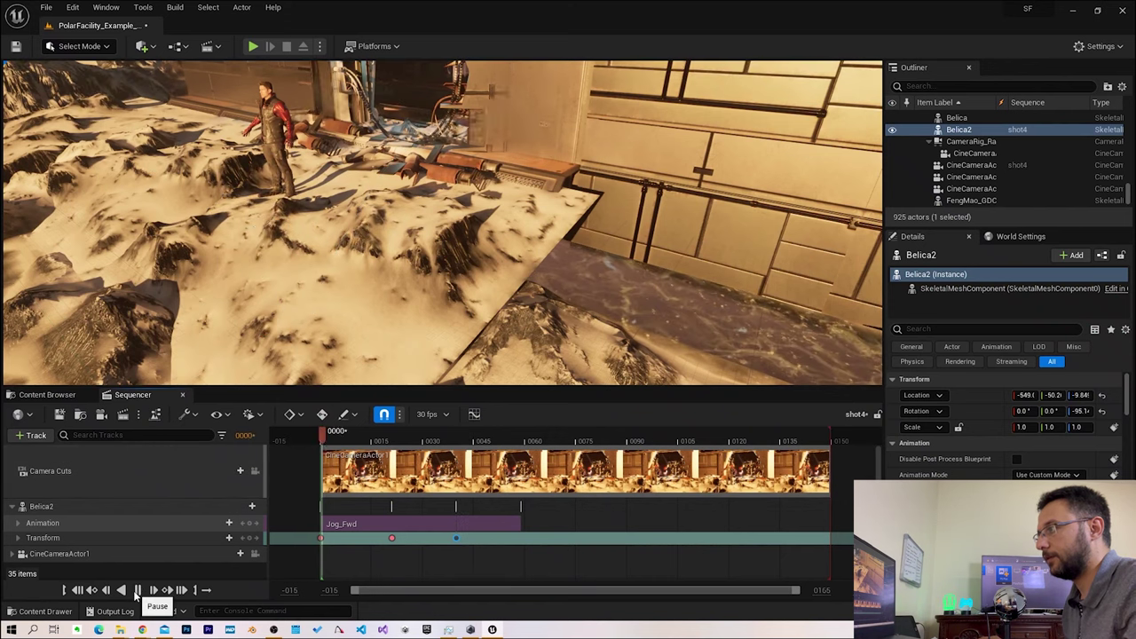
pyautogui.click(138, 590)
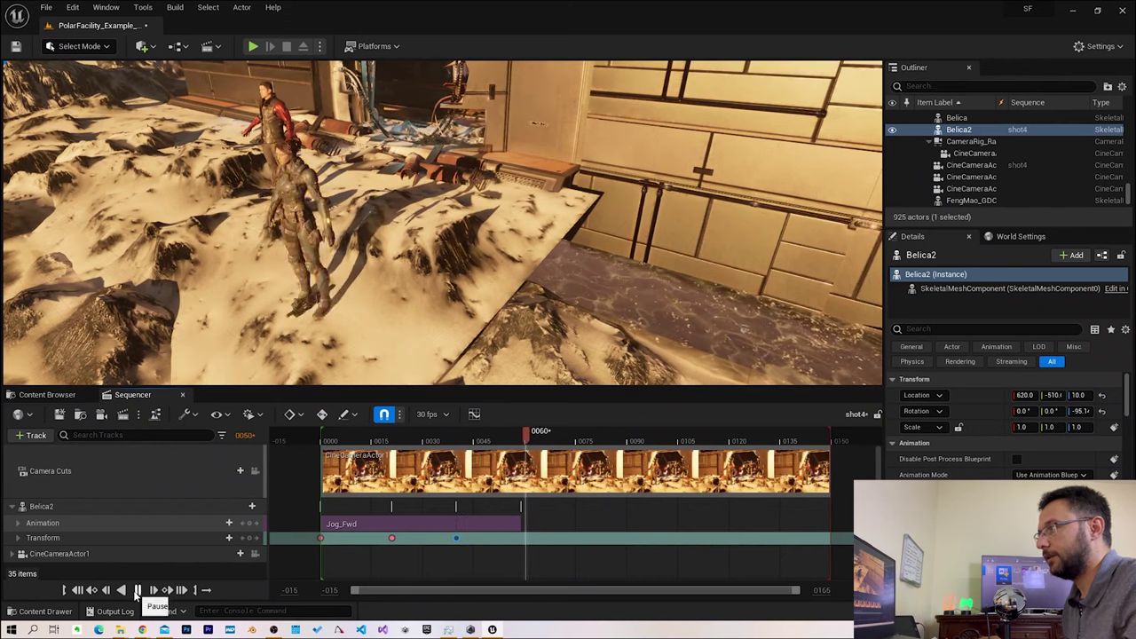
pyautogui.moveTo(519, 525); pyautogui.dragTo(455, 526)
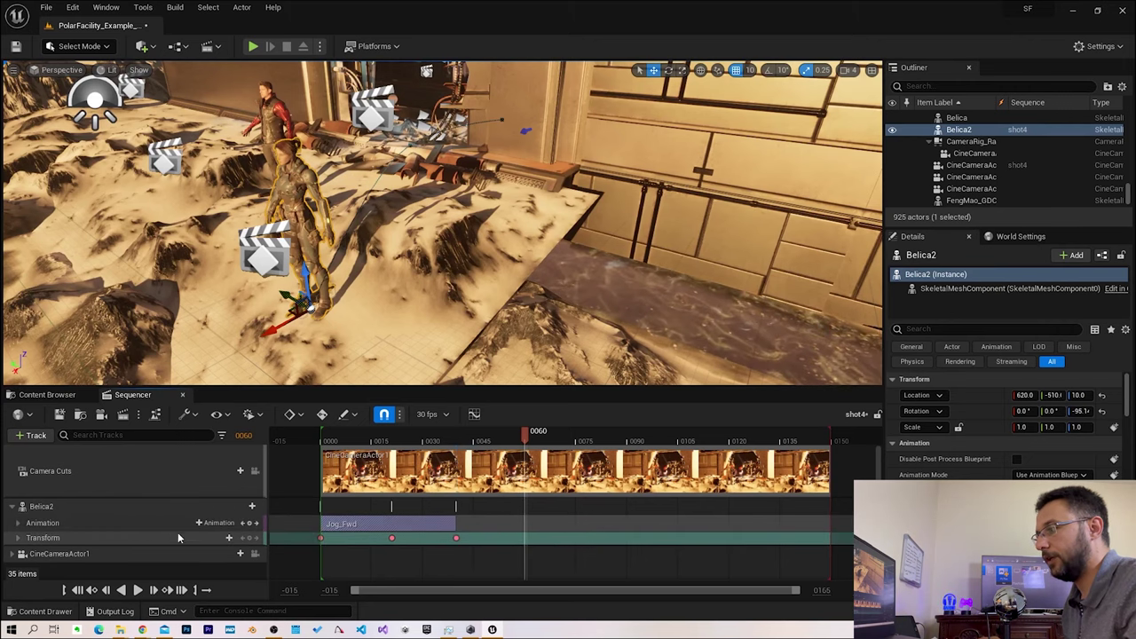
# Add HeroSelect_Idle to Belica2's animation track starting at frame 40, right after Jog_Fwd
pyautogui.click(216, 525)
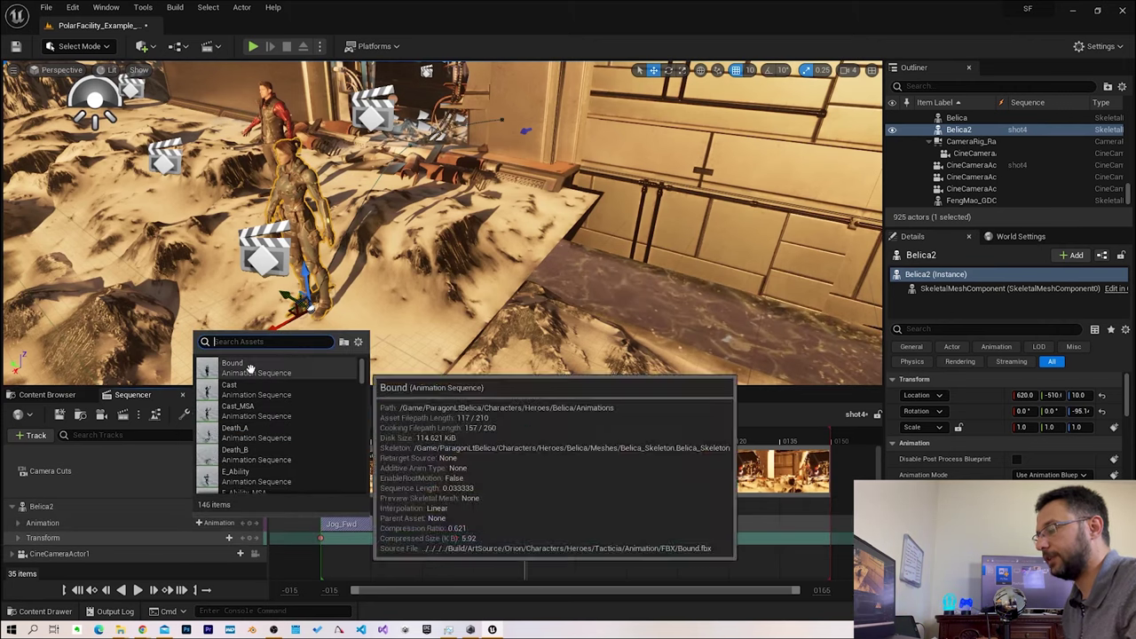
pyautogui.write('hero')
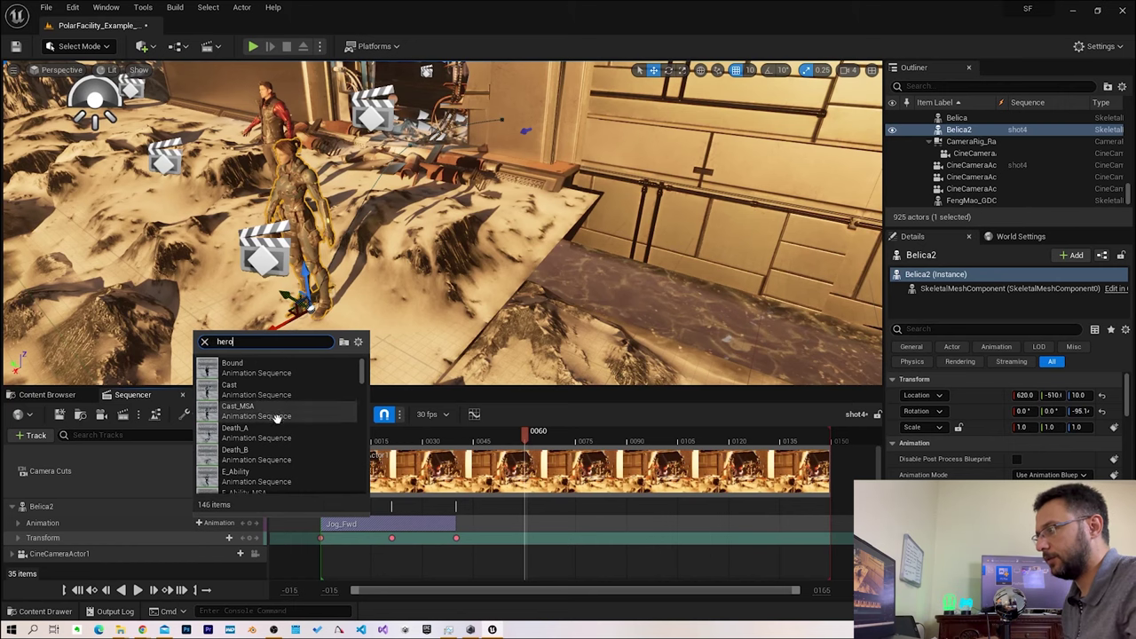
pyautogui.scroll(-3, 277, 422)
pyautogui.scroll(-2, 277, 422)
pyautogui.moveTo(266, 399)
pyautogui.mouseDown()
pyautogui.moveTo(469, 527)
pyautogui.moveTo(458, 529)
pyautogui.mouseUp()
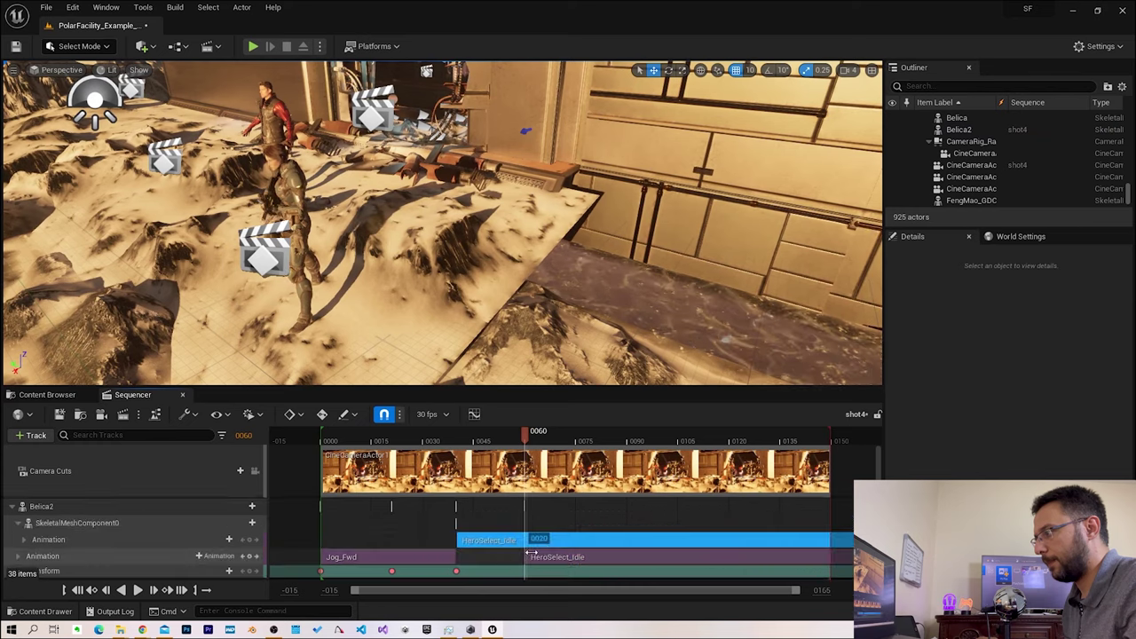
pyautogui.moveTo(564, 559); pyautogui.dragTo(485, 556)
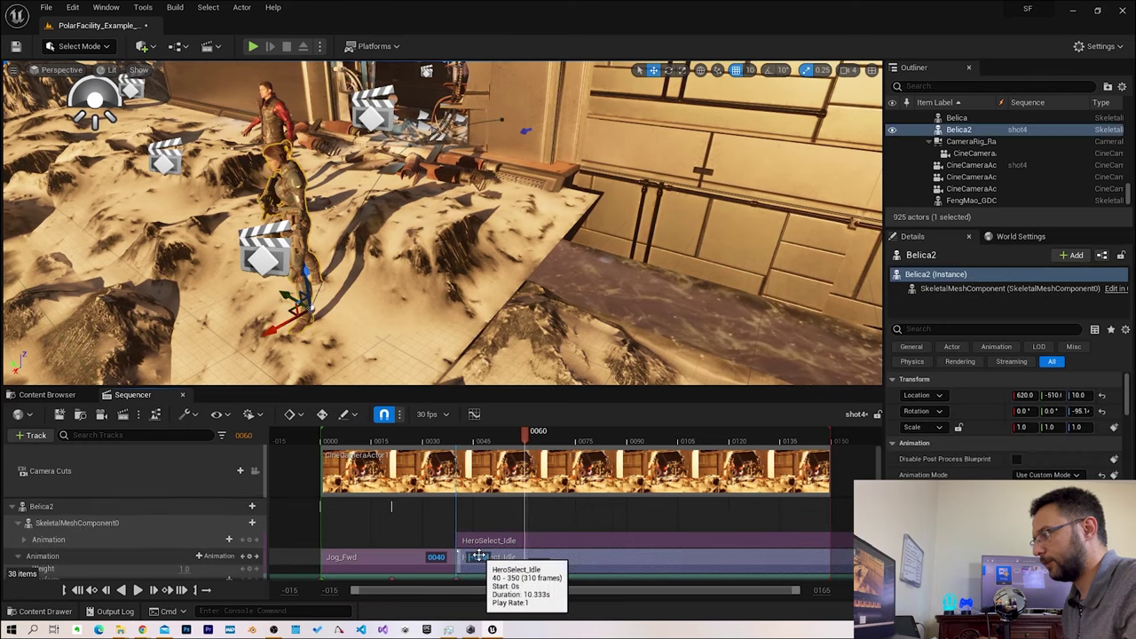
pyautogui.moveTo(486, 557); pyautogui.dragTo(486, 557)
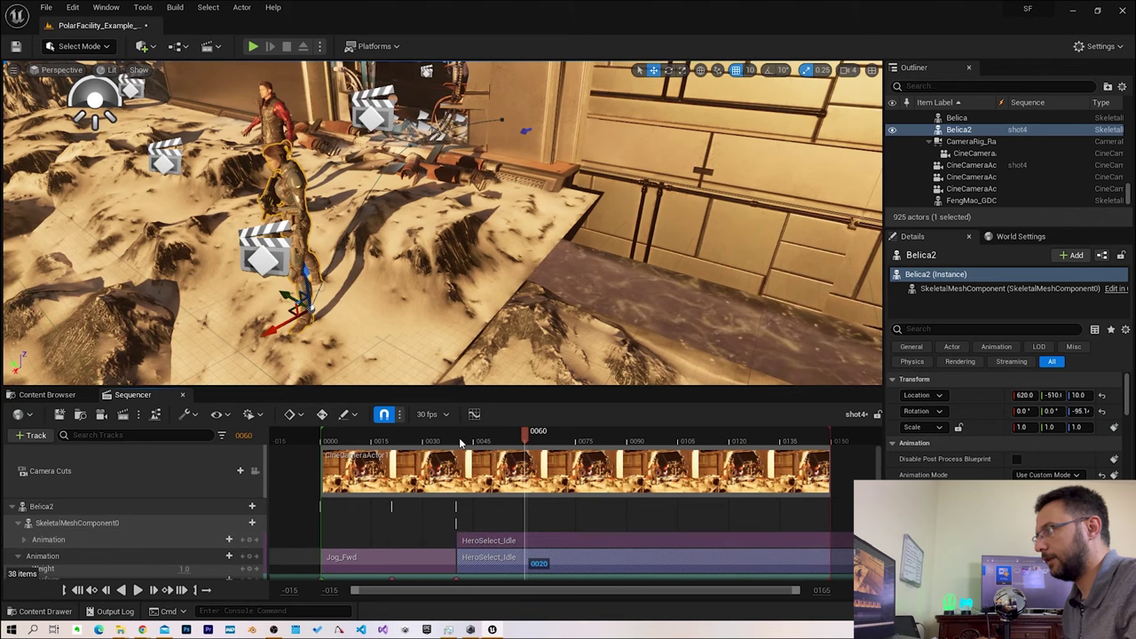
# Play shot4 from frame 34 to preview the Jog_Fwd to HeroSelect_Idle transition
pyautogui.moveTo(473, 441); pyautogui.dragTo(436, 441)
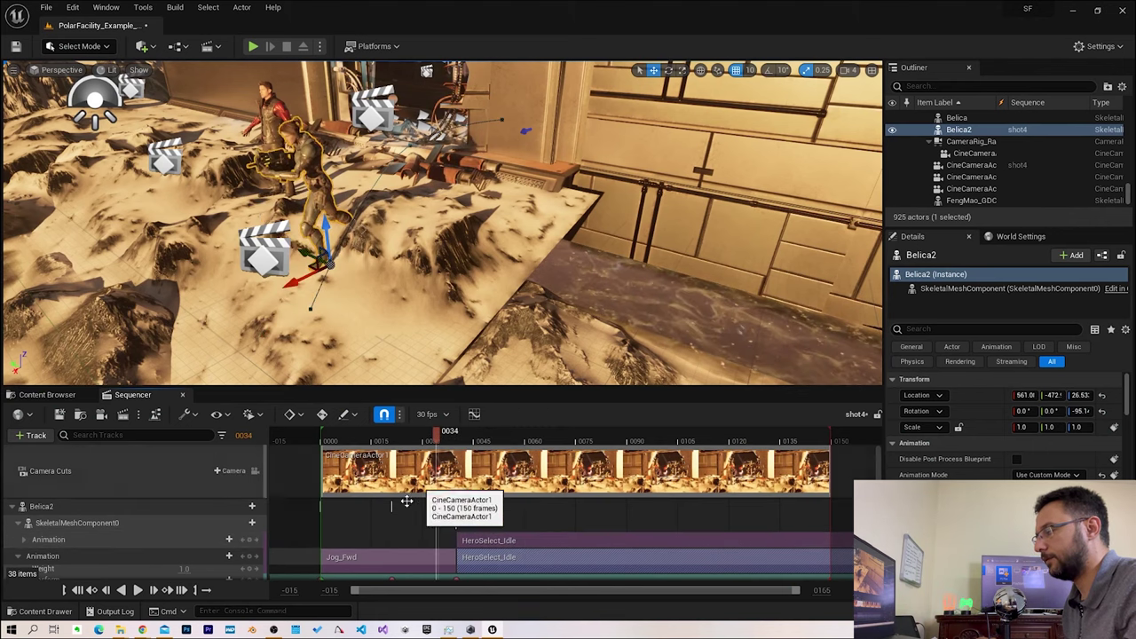
pyautogui.click(138, 590)
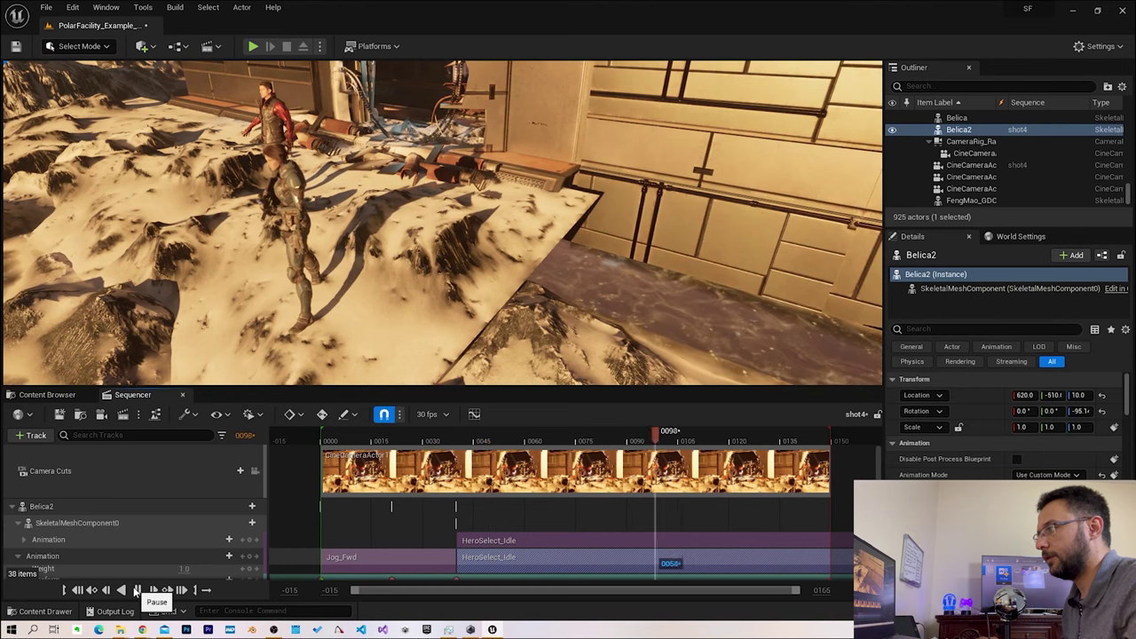
pyautogui.click(138, 590)
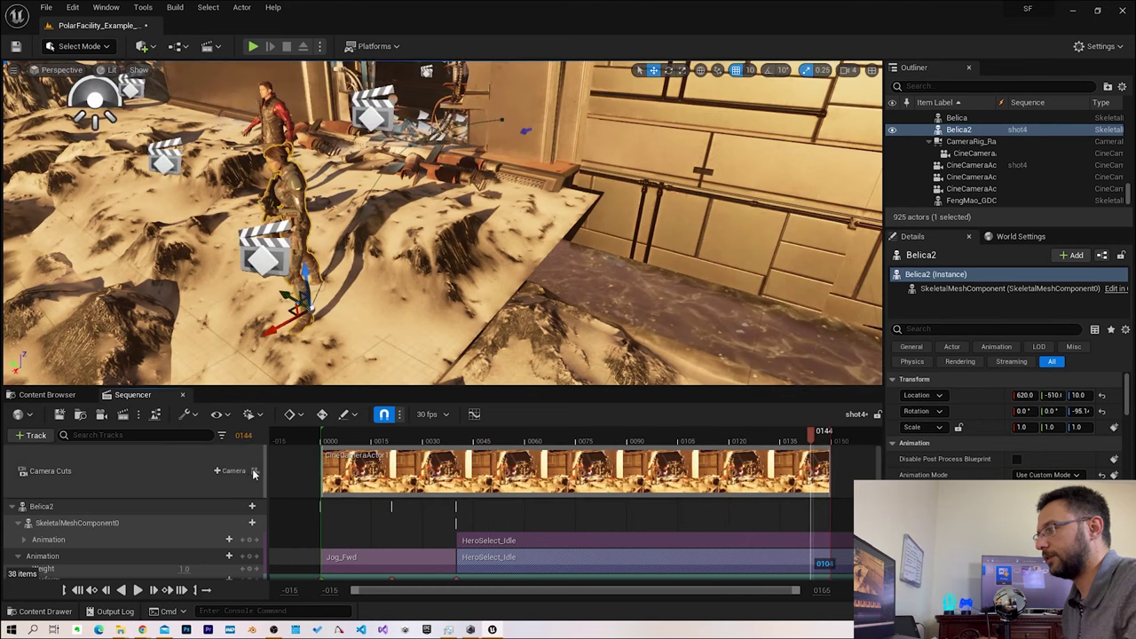
# Select TwinBlast and add it as a track in the shot4 sequence
pyautogui.moveTo(426, 222); pyautogui.dragTo(461, 266, button='right')
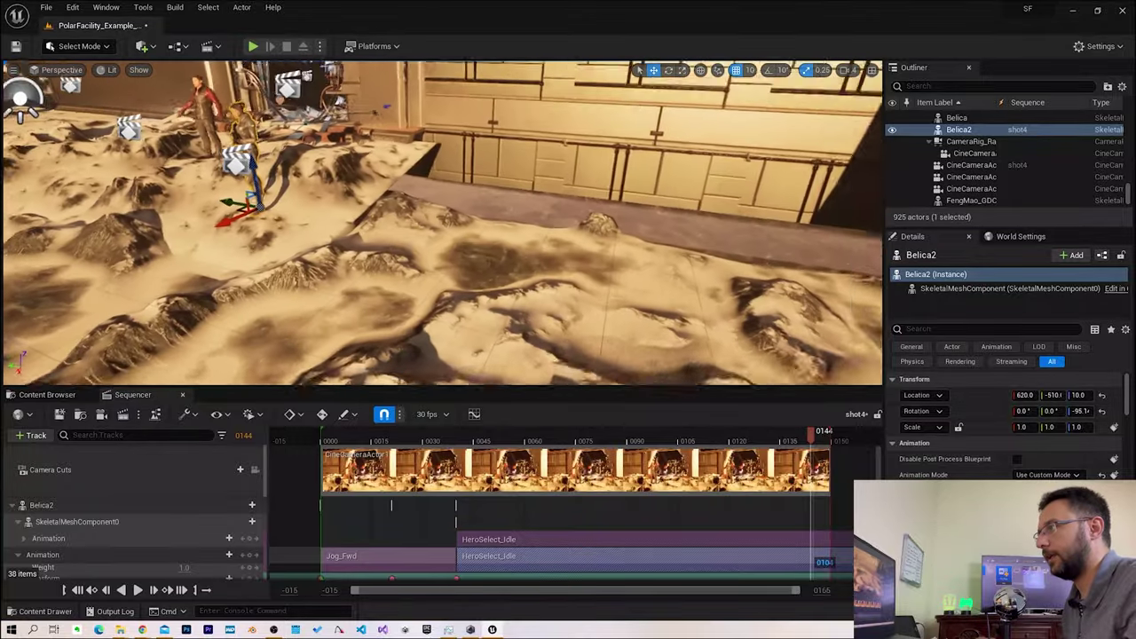
pyautogui.moveTo(291, 232); pyautogui.dragTo(291, 232, button='right')
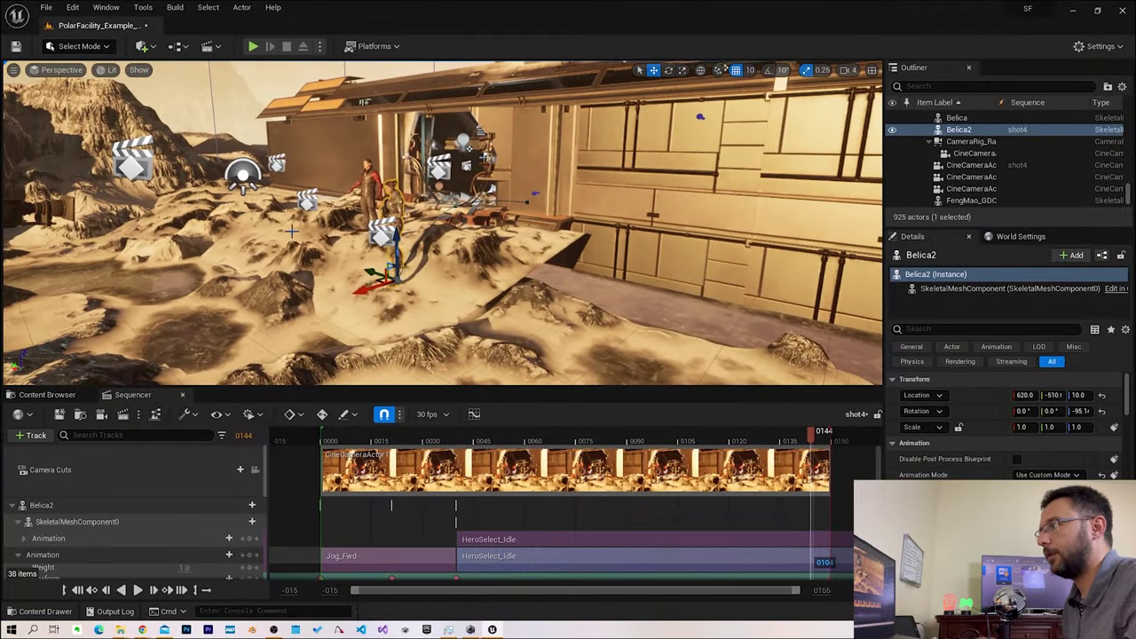
pyautogui.click(366, 202)
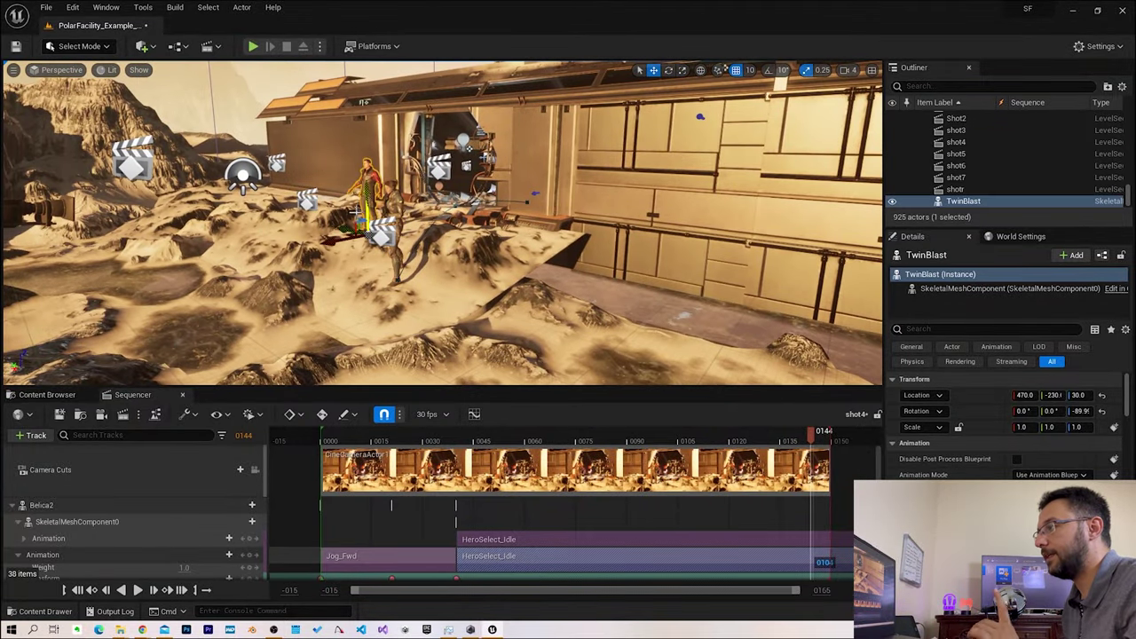
pyautogui.moveTo(958, 210); pyautogui.dragTo(446, 424)
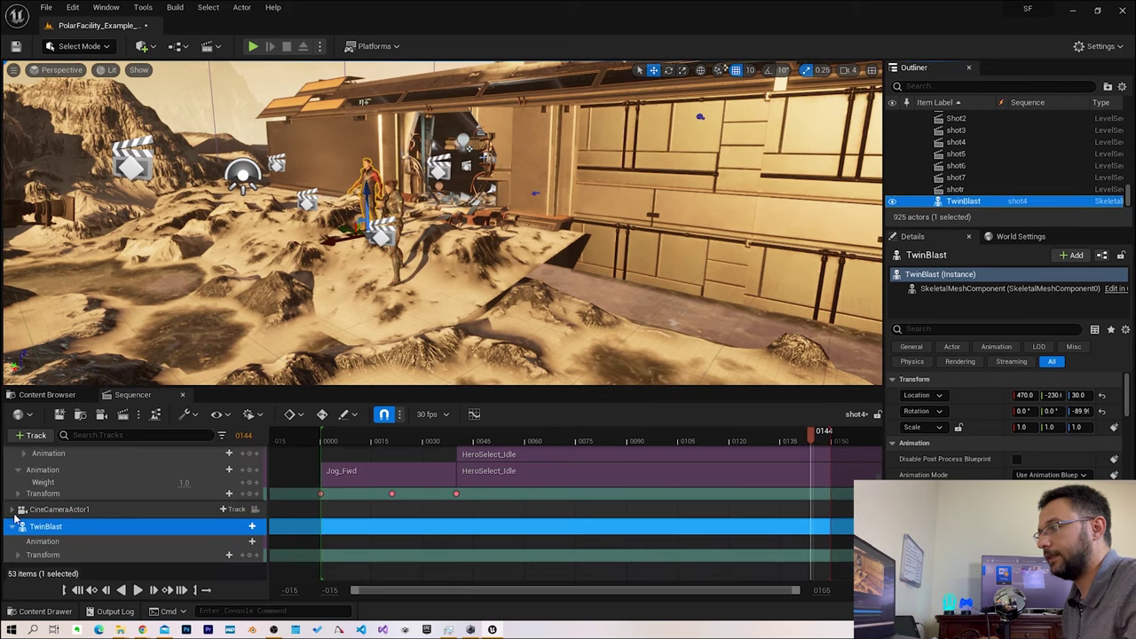
pyautogui.scroll(3, 23, 516)
pyautogui.click(13, 507)
pyautogui.scroll(-1, 100, 495)
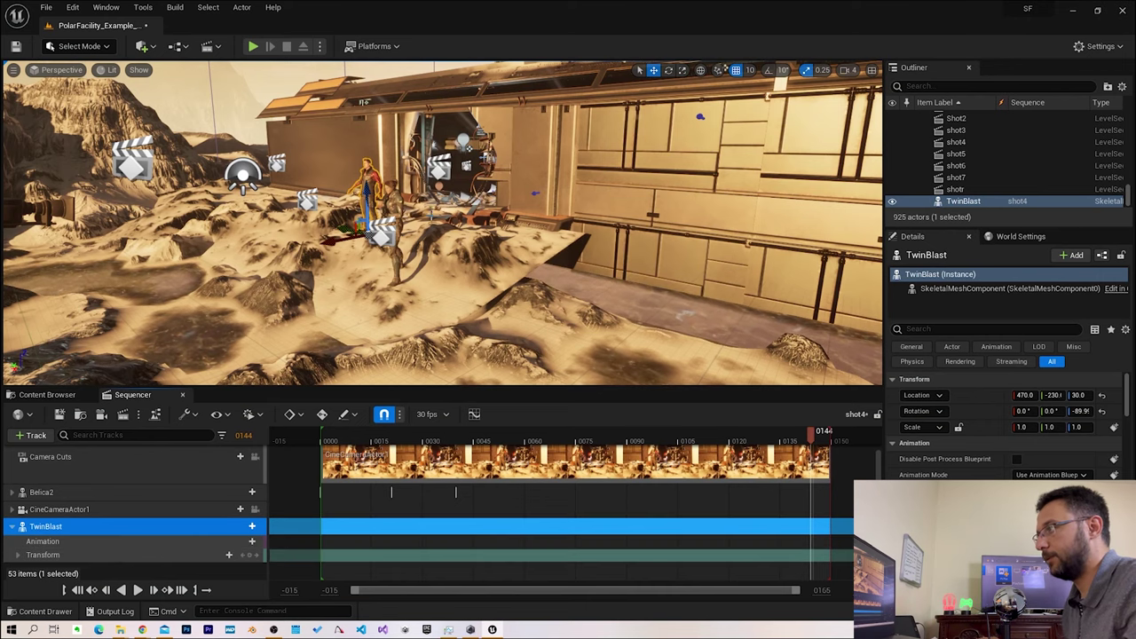
# Place TwinBlast on the rocks at 470, -230, 30 and give it the Idle animation
pyautogui.moveTo(351, 233); pyautogui.dragTo(491, 190)
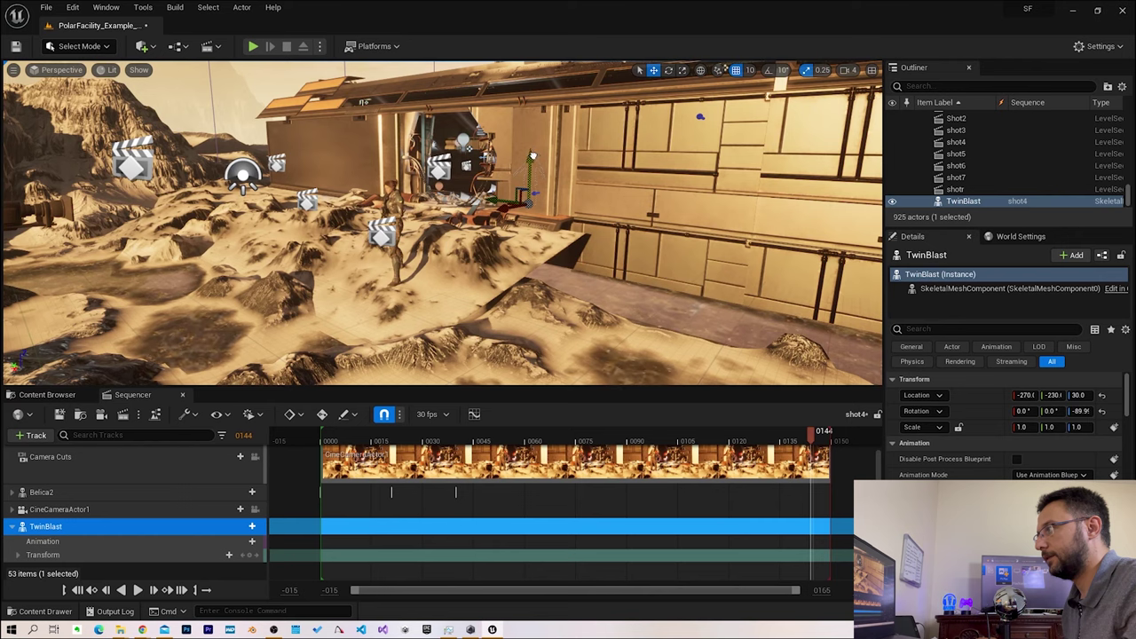
pyautogui.moveTo(529, 171); pyautogui.dragTo(529, 161)
pyautogui.hotkey('ctrl', 'z')
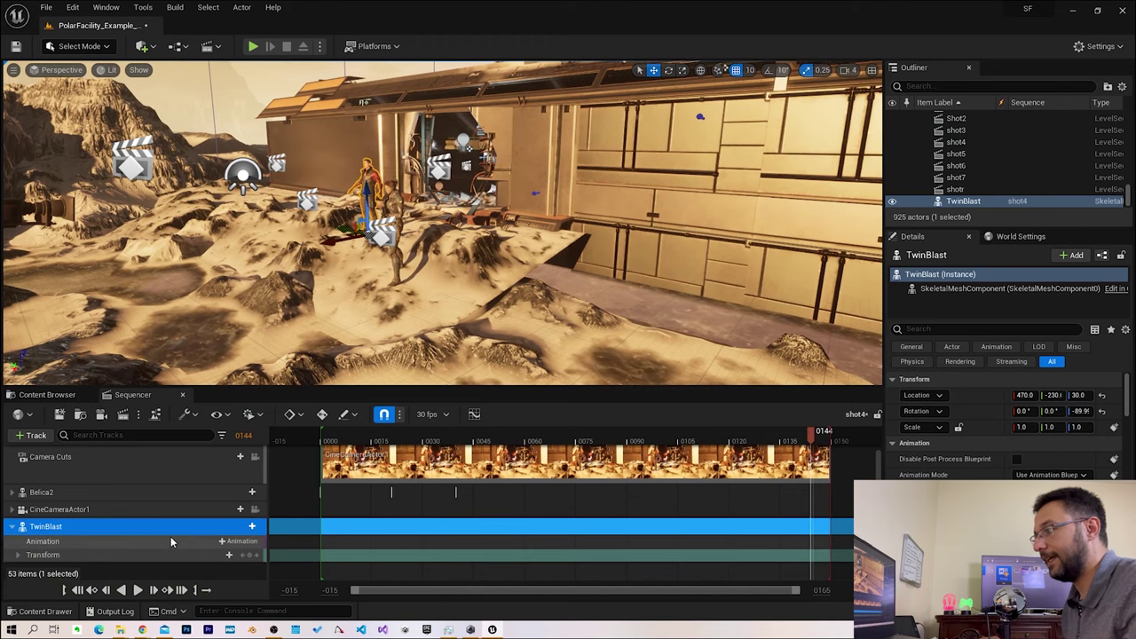
pyautogui.click(229, 541)
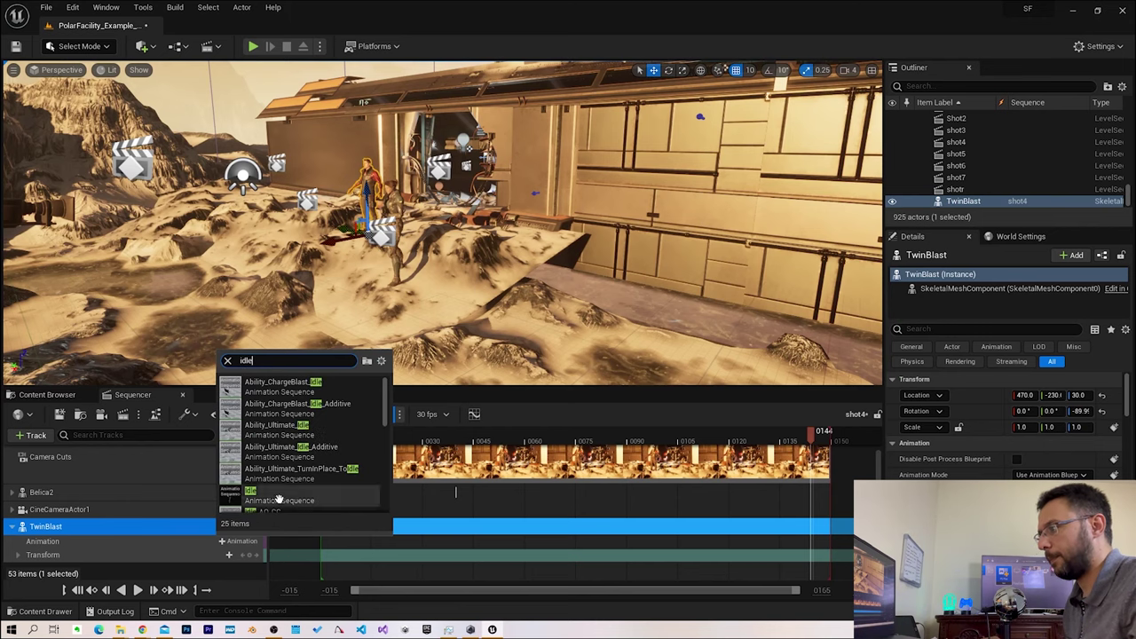
pyautogui.click(293, 496)
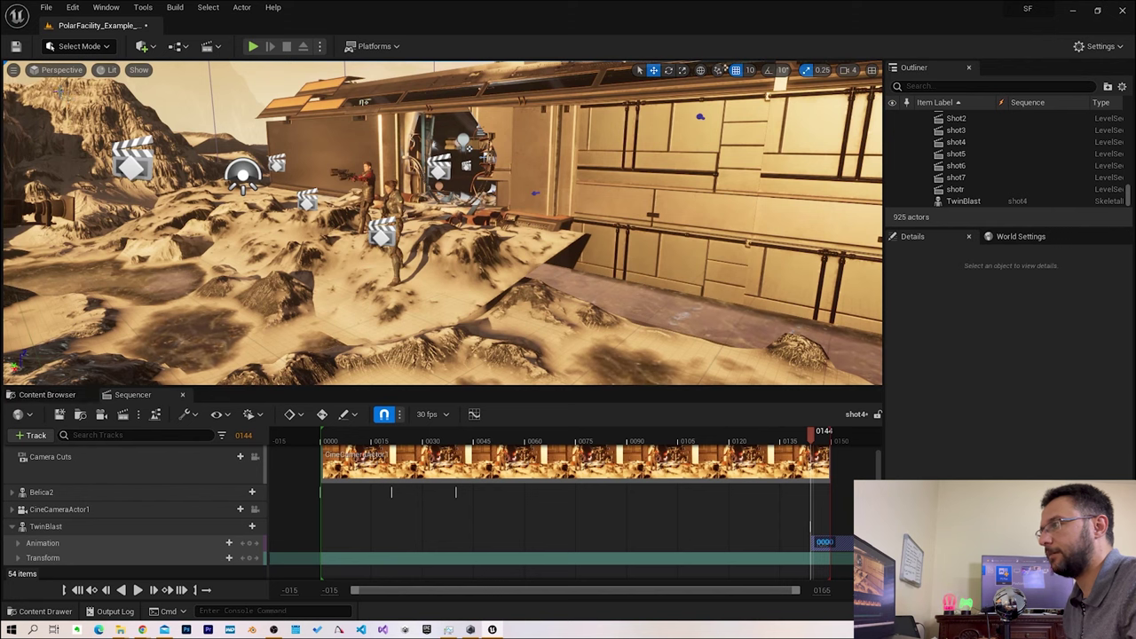
# Switch to the Cinematic Viewport and move TwinBlast's Idle section to start at frame 0
pyautogui.click(61, 70)
pyautogui.click(81, 278)
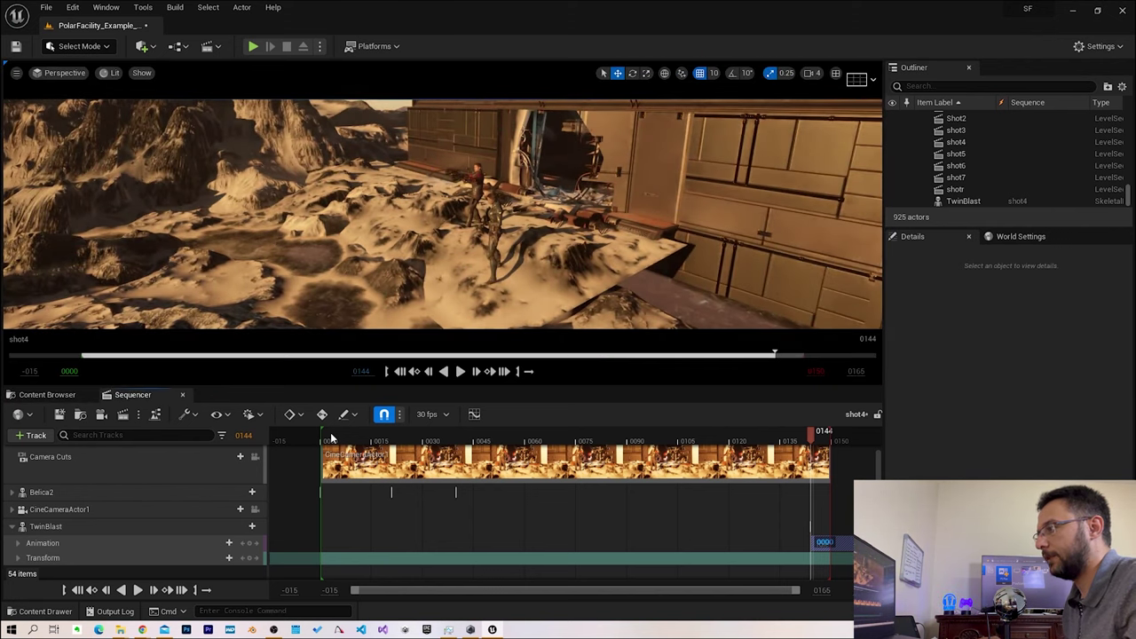
pyautogui.press('space')
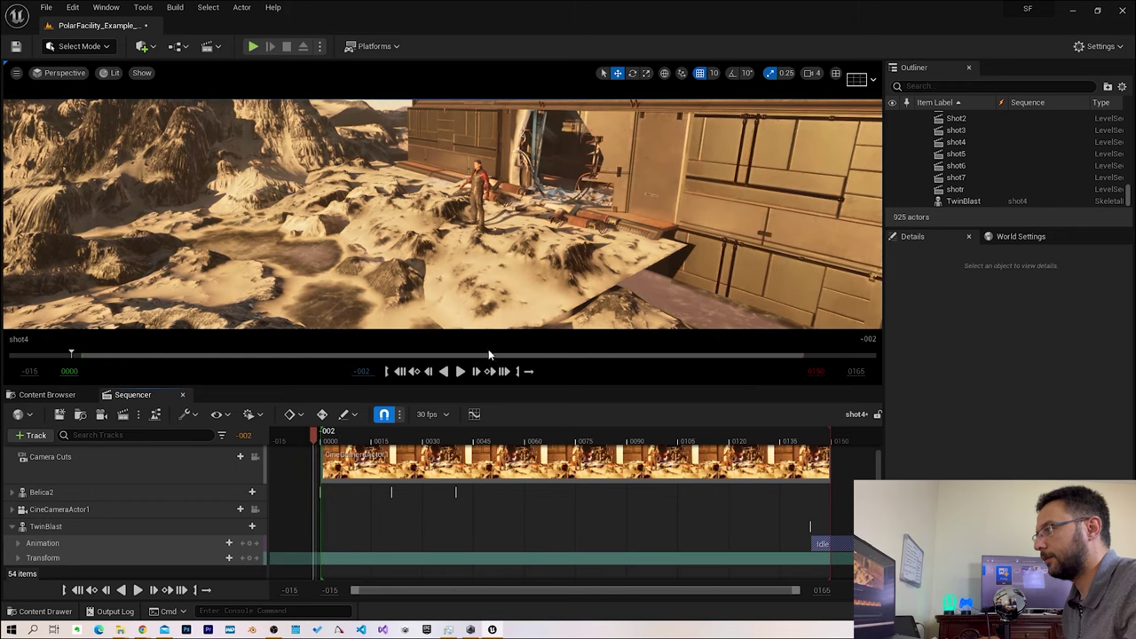
pyautogui.moveTo(825, 544); pyautogui.dragTo(342, 546)
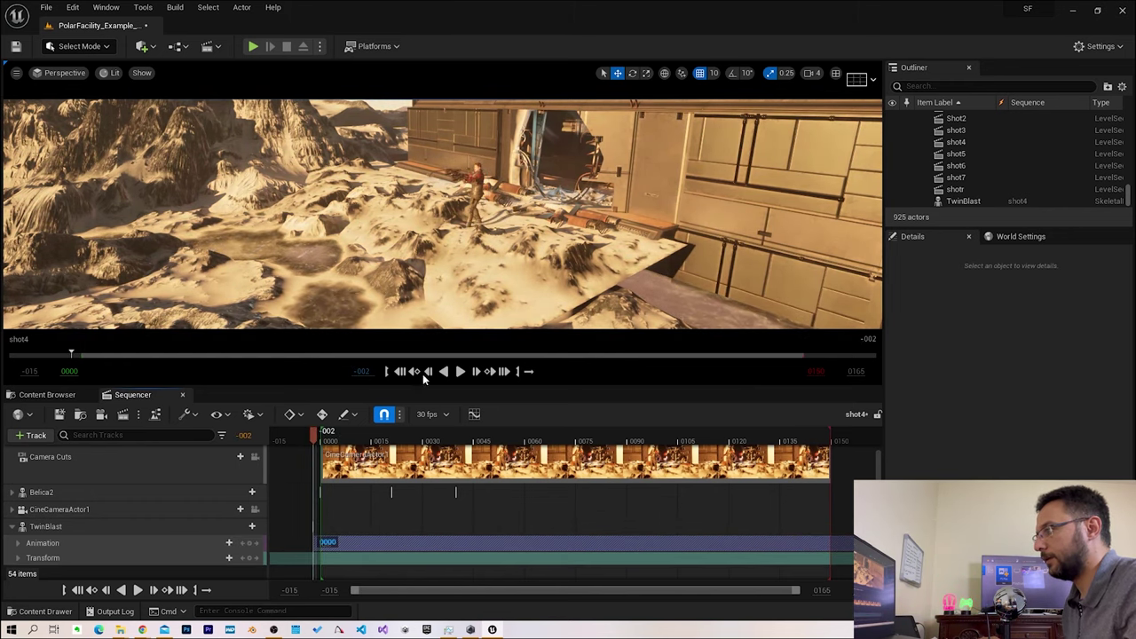
# Play shot4 through frame 149, flying out to a wider view of the mountains
pyautogui.click(458, 372)
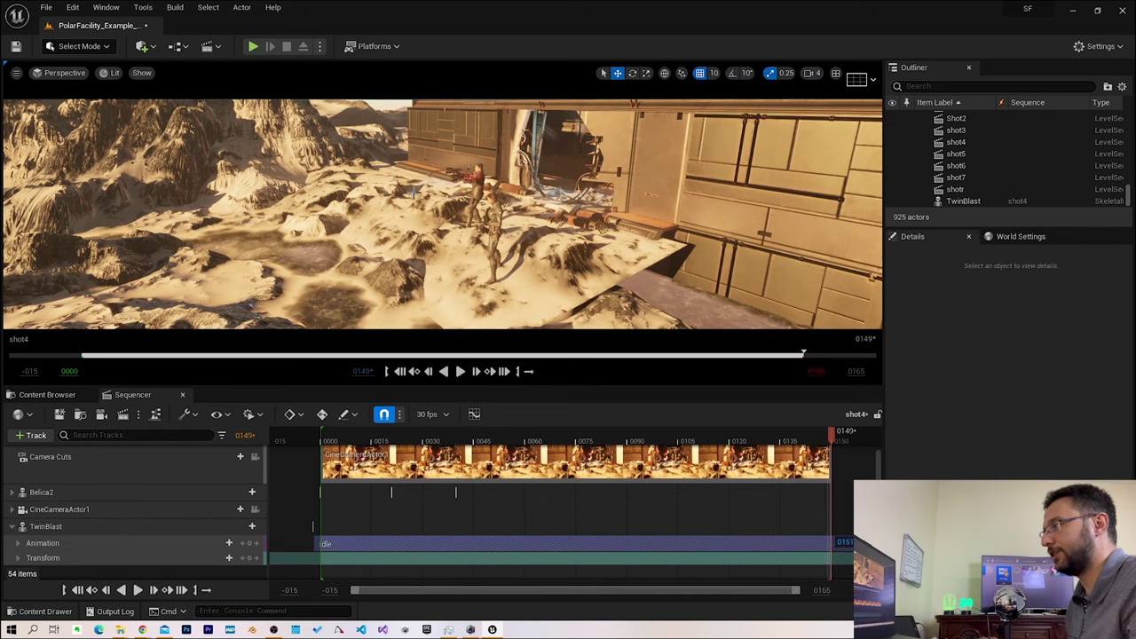
pyautogui.moveTo(413, 175); pyautogui.dragTo(417, 177)
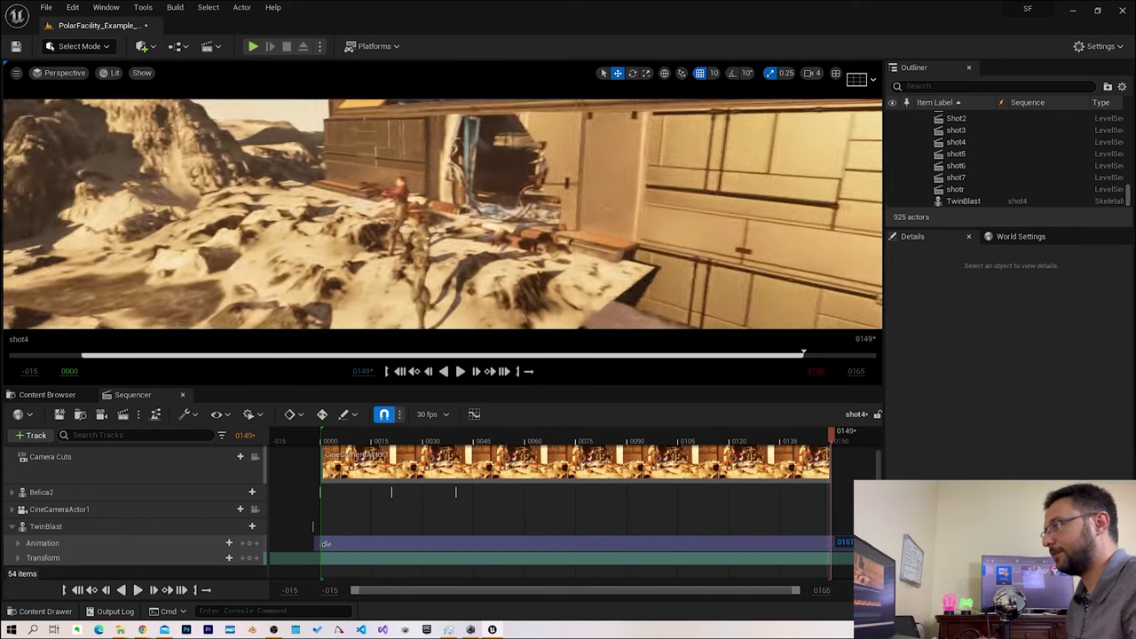
pyautogui.moveTo(417, 178); pyautogui.dragTo(405, 193)
pyautogui.click(64, 73)
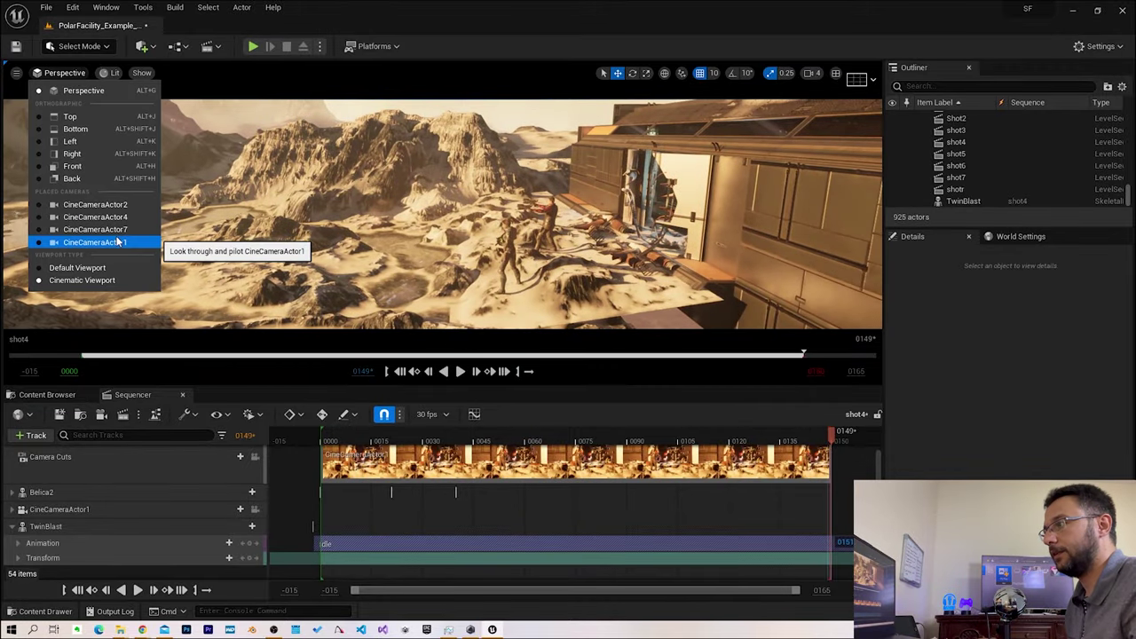
# Play shot4 through CineCameraActor1 to frame 149, stop piloting the camera, and save the level
pyautogui.click(124, 231)
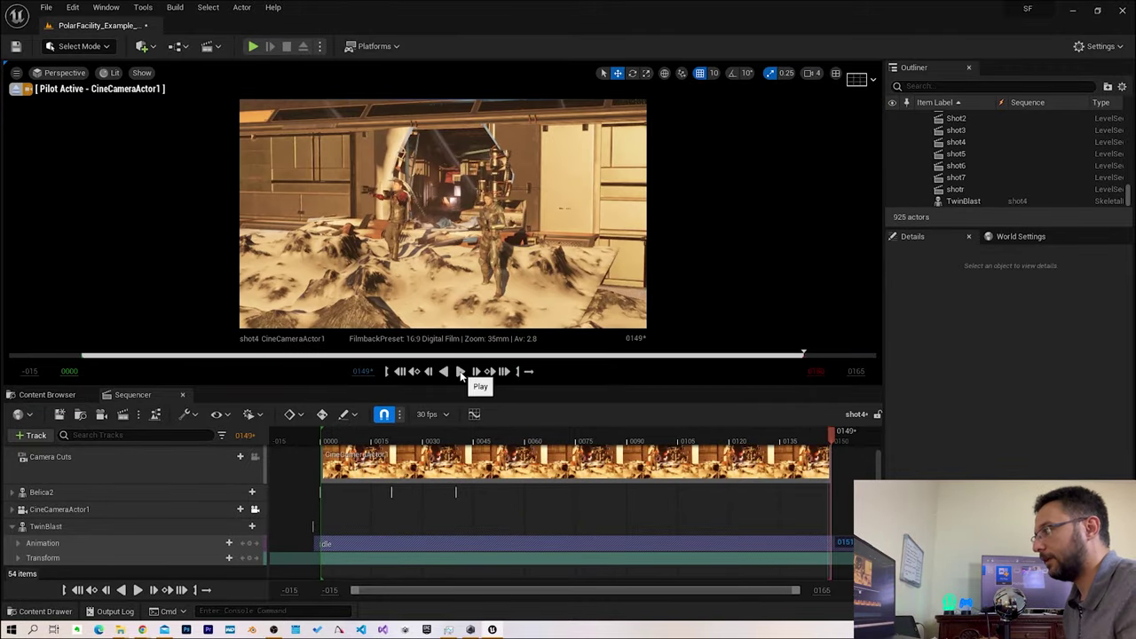
pyautogui.click(461, 372)
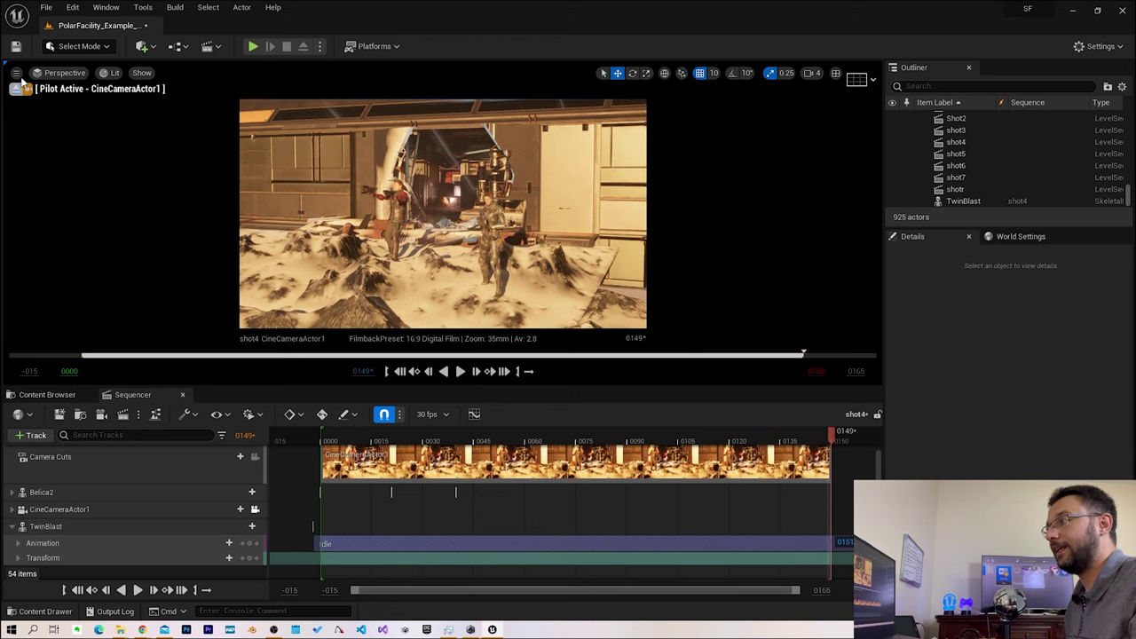
pyautogui.click(16, 89)
pyautogui.click(13, 49)
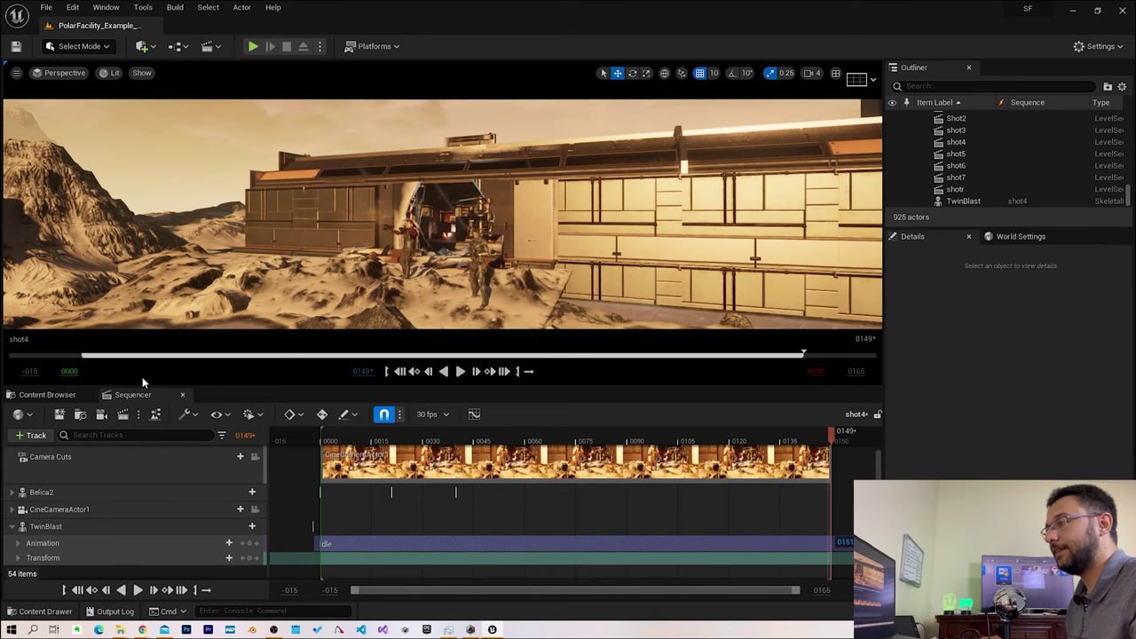
# Close Sequencer and add a new Level Sequence named 'allshots' in /Game/Shots via Cinematics
pyautogui.click(183, 395)
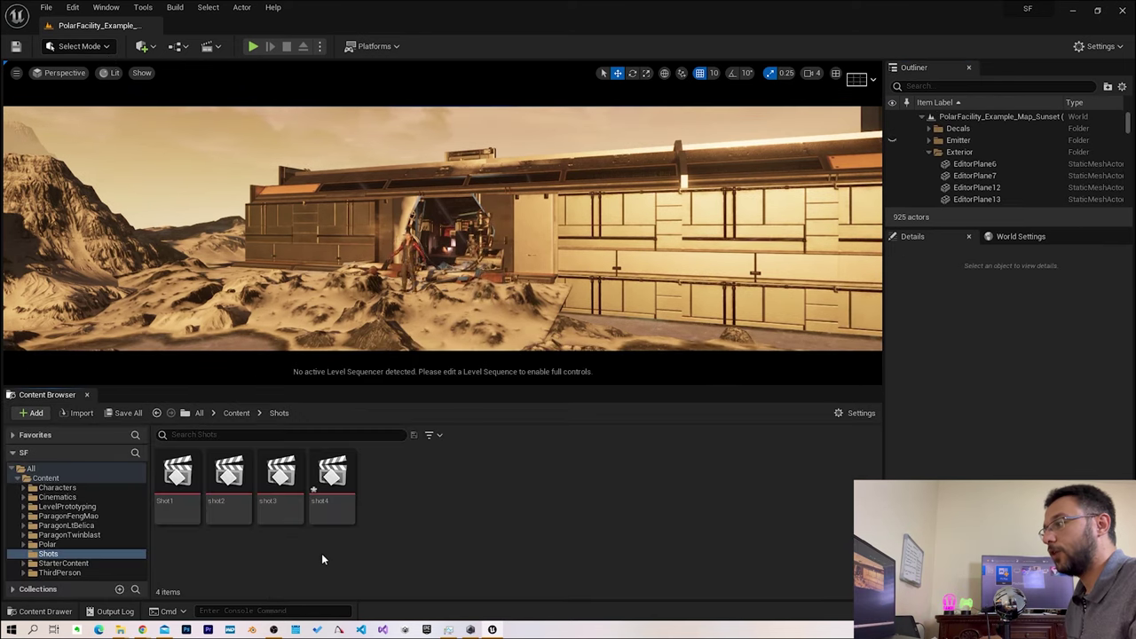
pyautogui.click(333, 484)
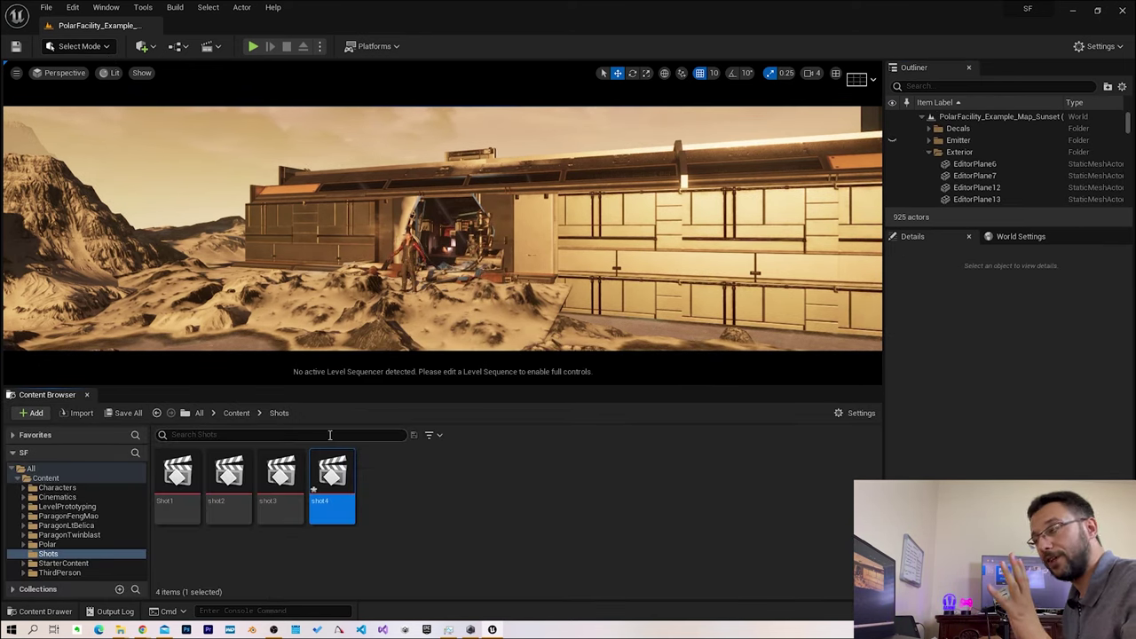
pyautogui.click(211, 47)
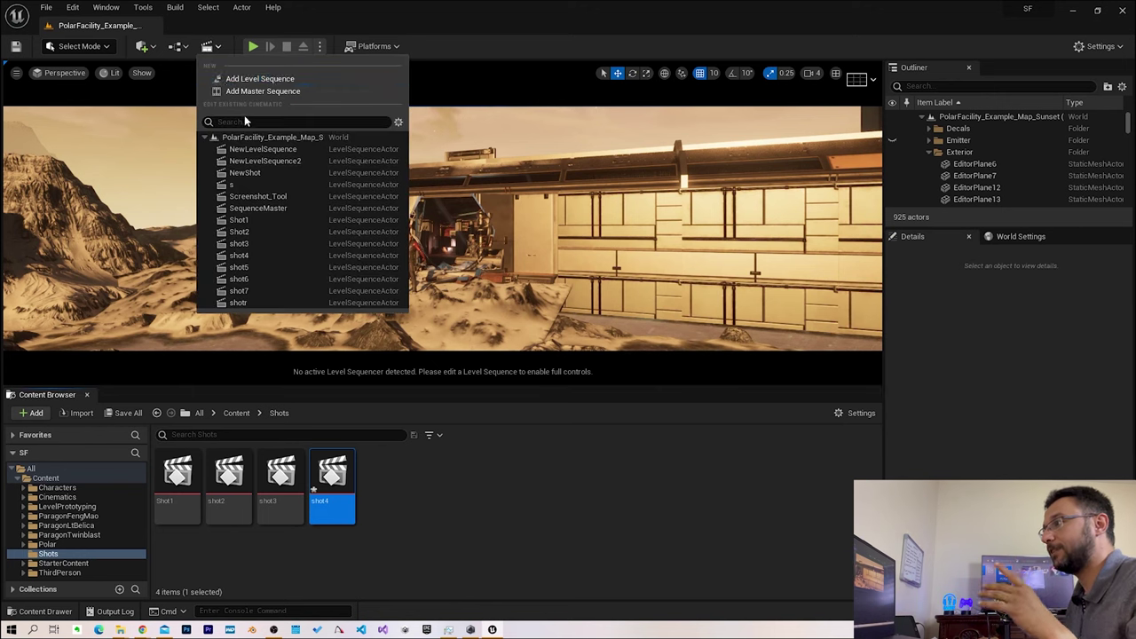
pyautogui.click(249, 81)
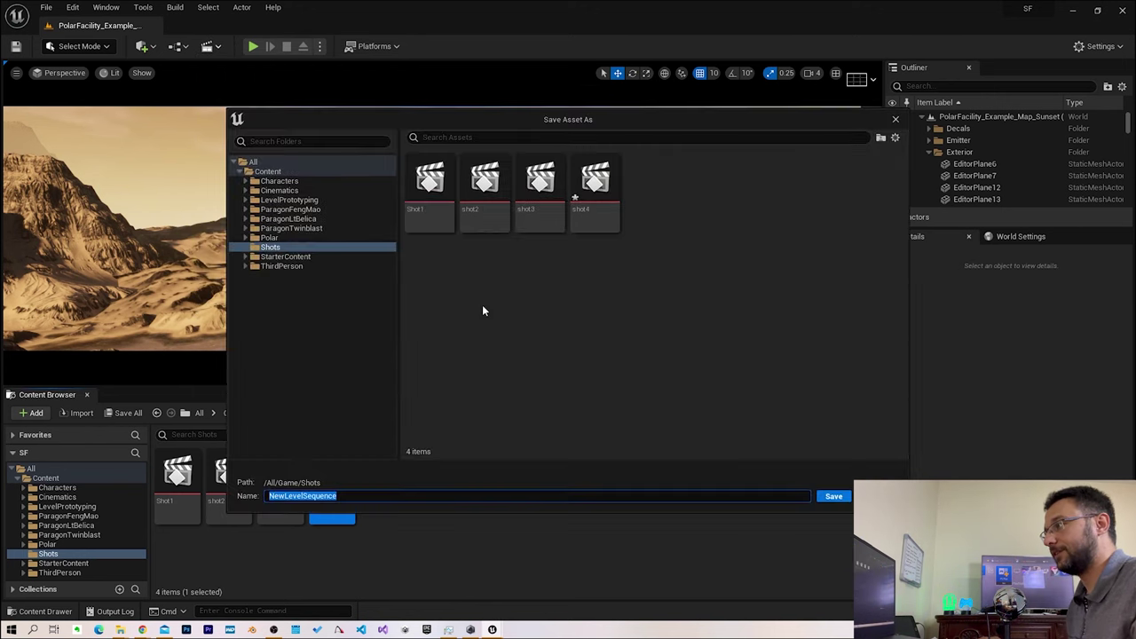
pyautogui.click(586, 202)
pyautogui.press('End')
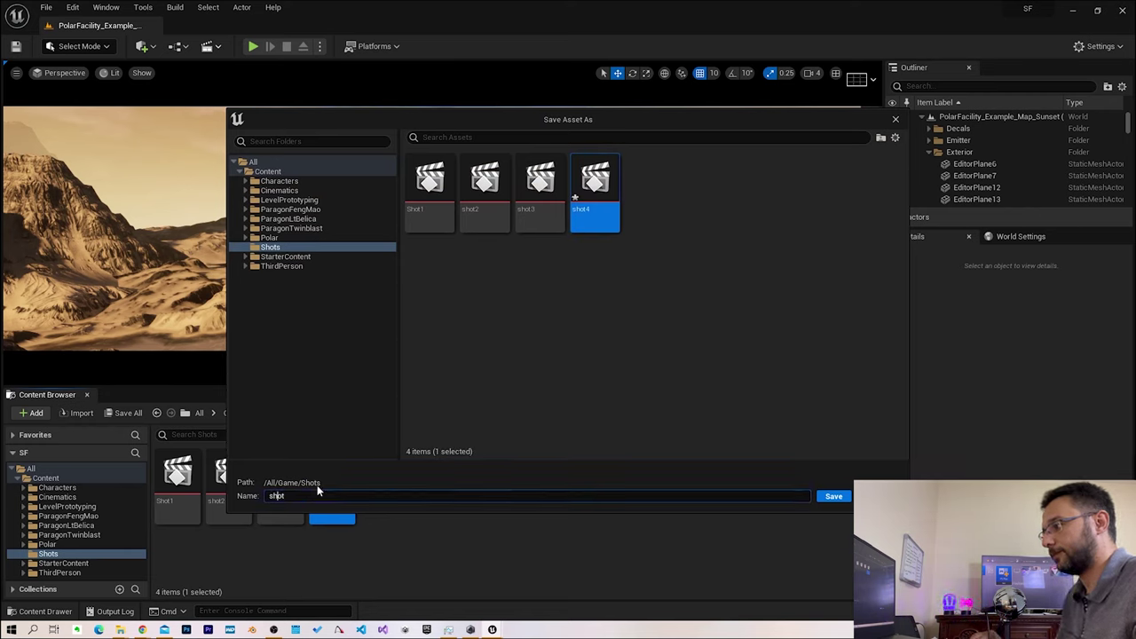
pyautogui.write('all')
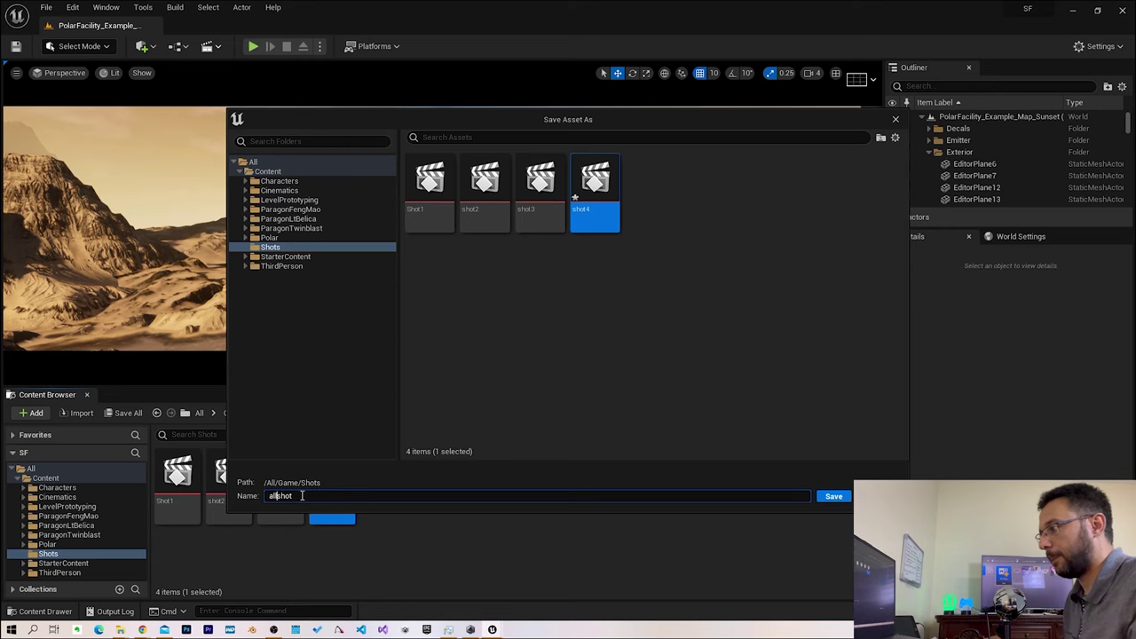
pyautogui.click(833, 497)
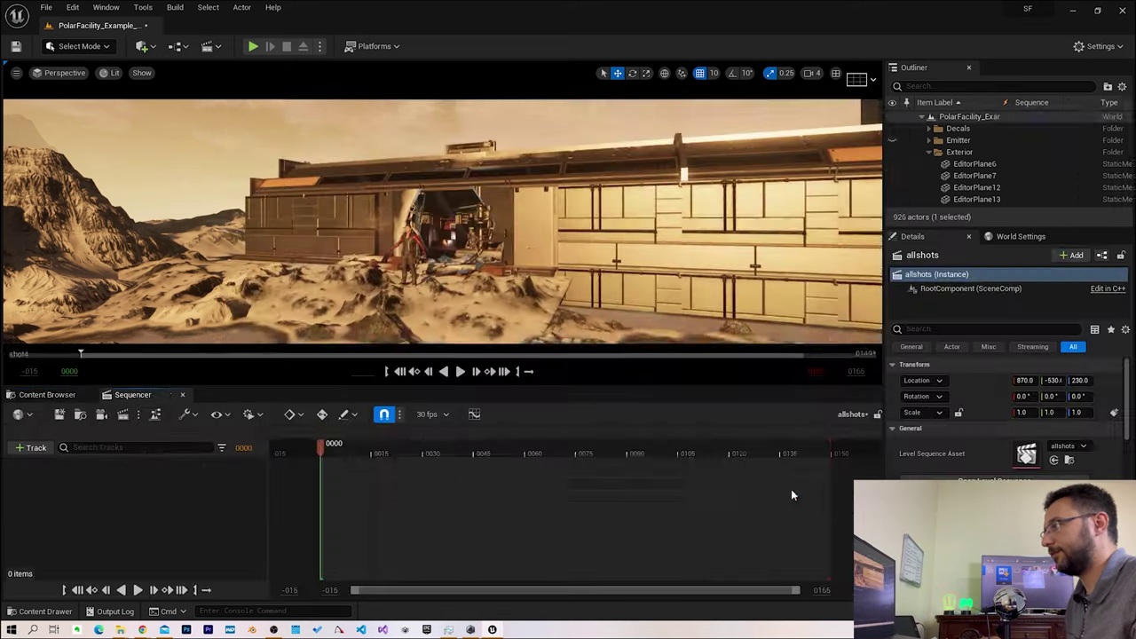
# Add a Shots track to allshots and insert Shot1 and shot2 into it
pyautogui.click(46, 438)
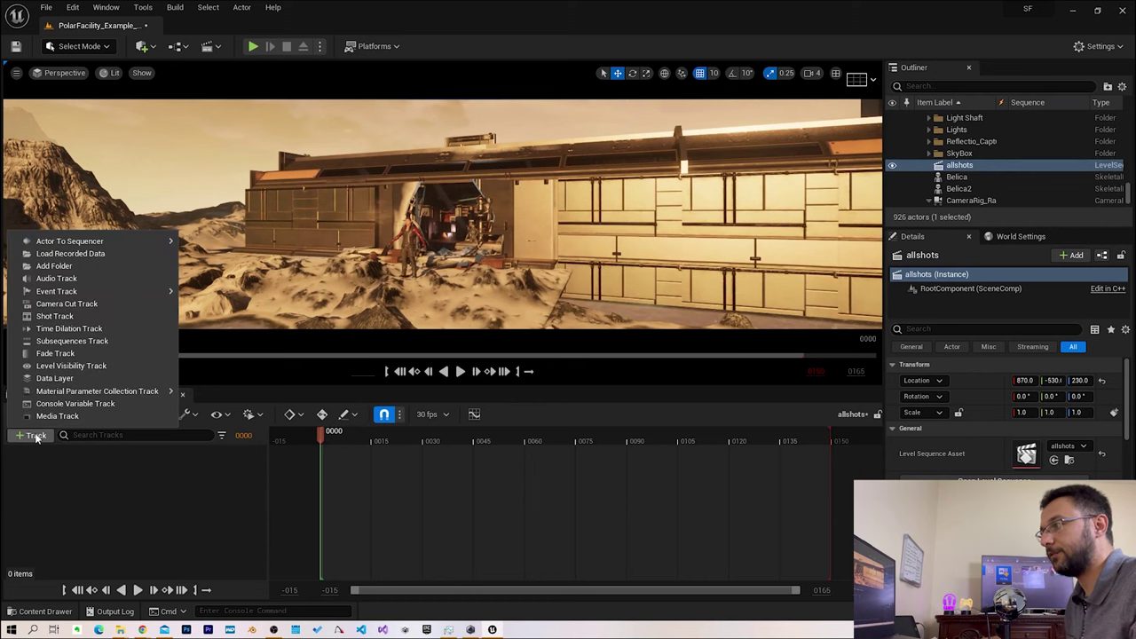
pyautogui.click(55, 316)
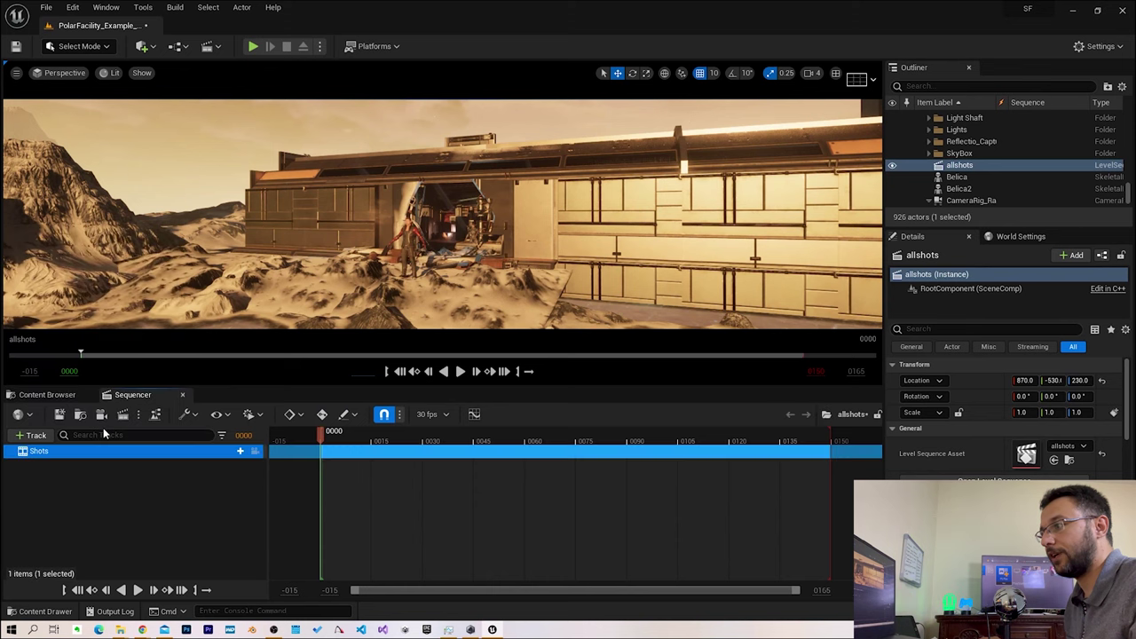
pyautogui.click(238, 451)
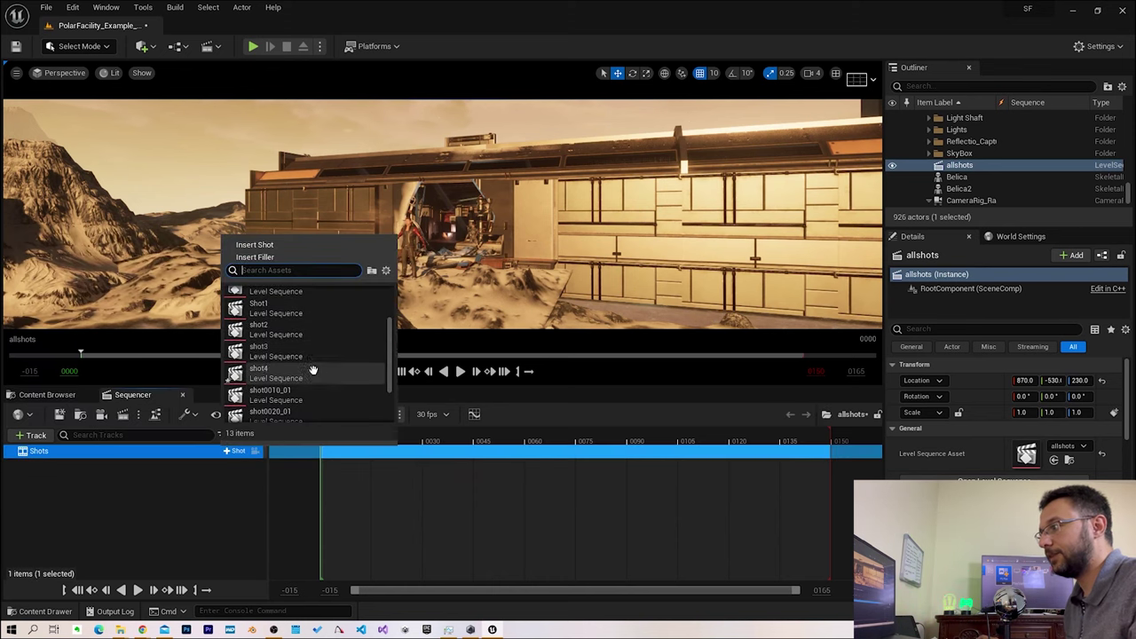
pyautogui.click(253, 310)
pyautogui.click(238, 473)
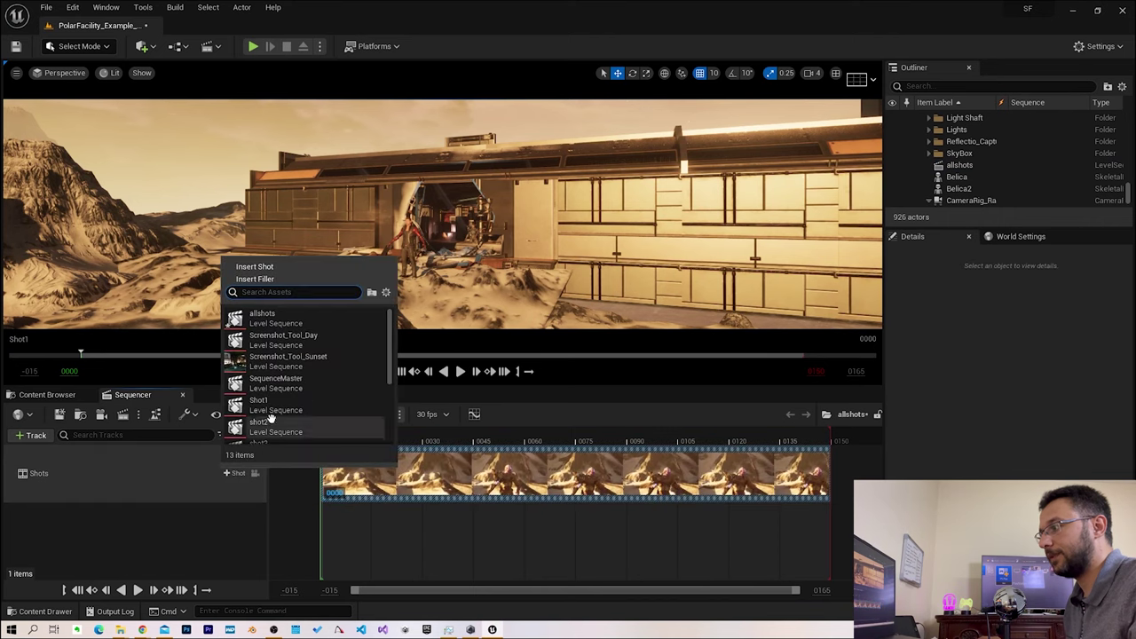
pyautogui.click(284, 408)
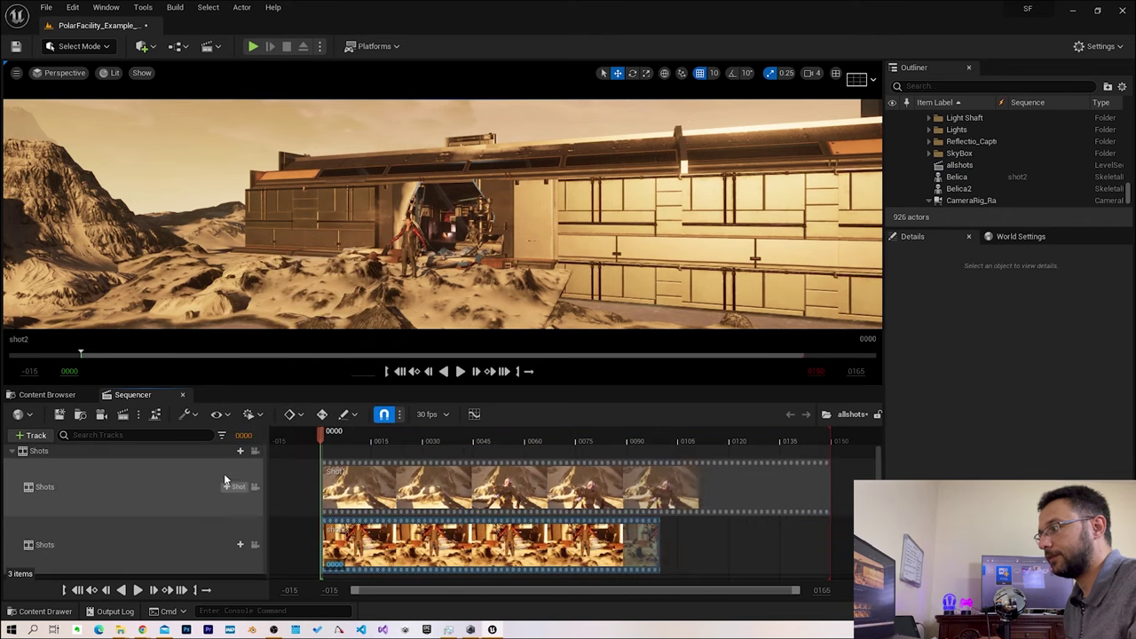
# Insert shot3 and shot4 into the Shots track
pyautogui.click(240, 451)
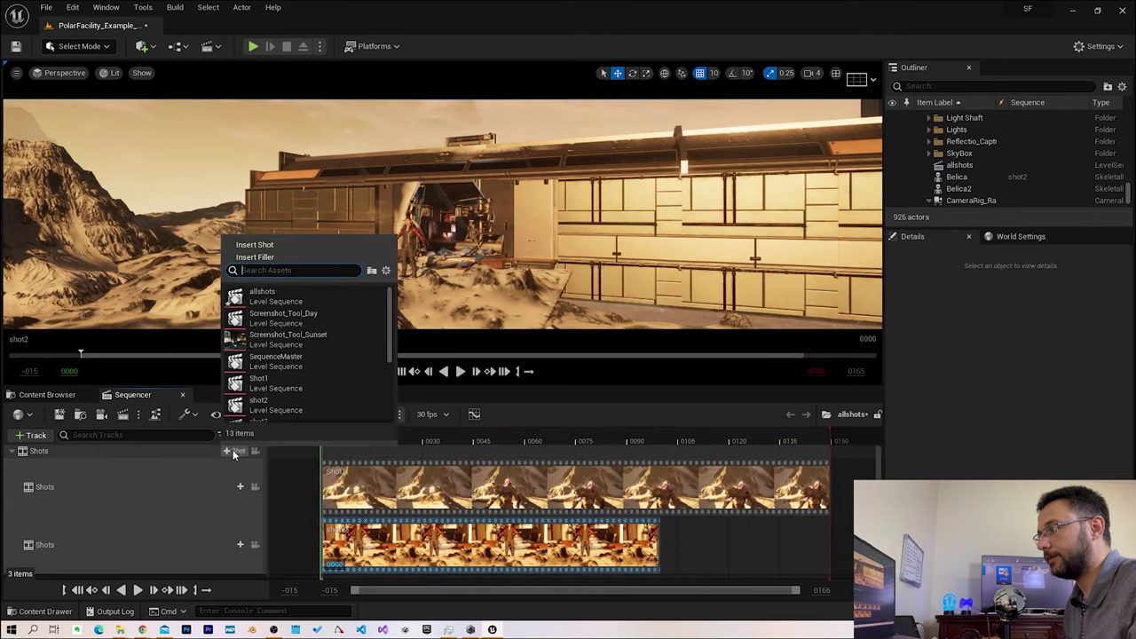
pyautogui.scroll(-3, 271, 373)
pyautogui.click(277, 389)
pyautogui.click(232, 451)
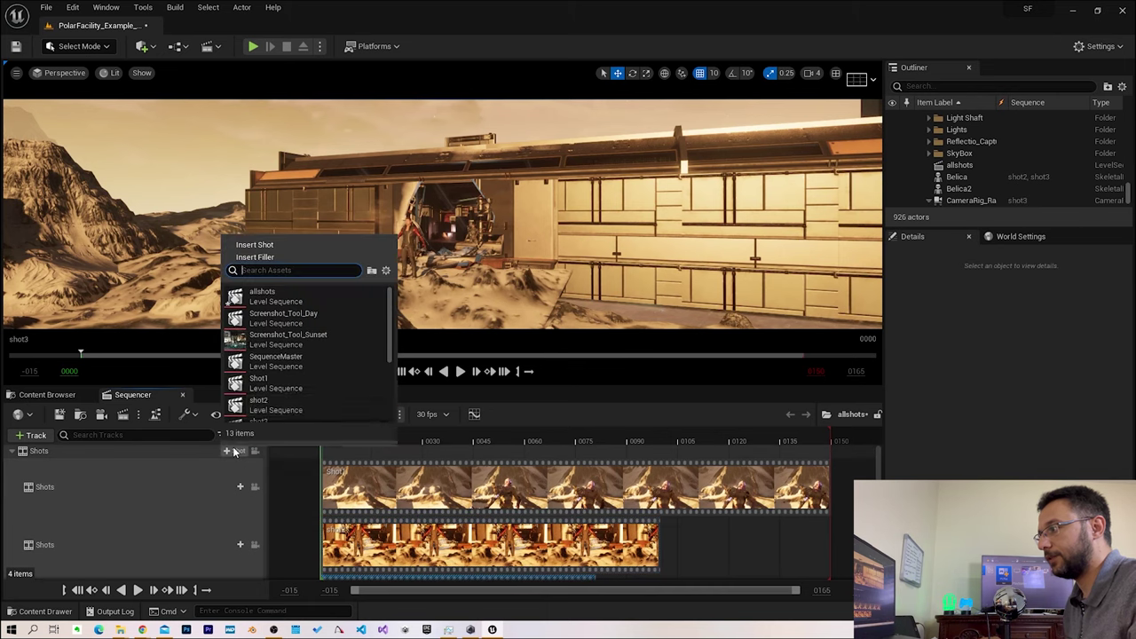
pyautogui.scroll(-1, 278, 399)
pyautogui.click(277, 395)
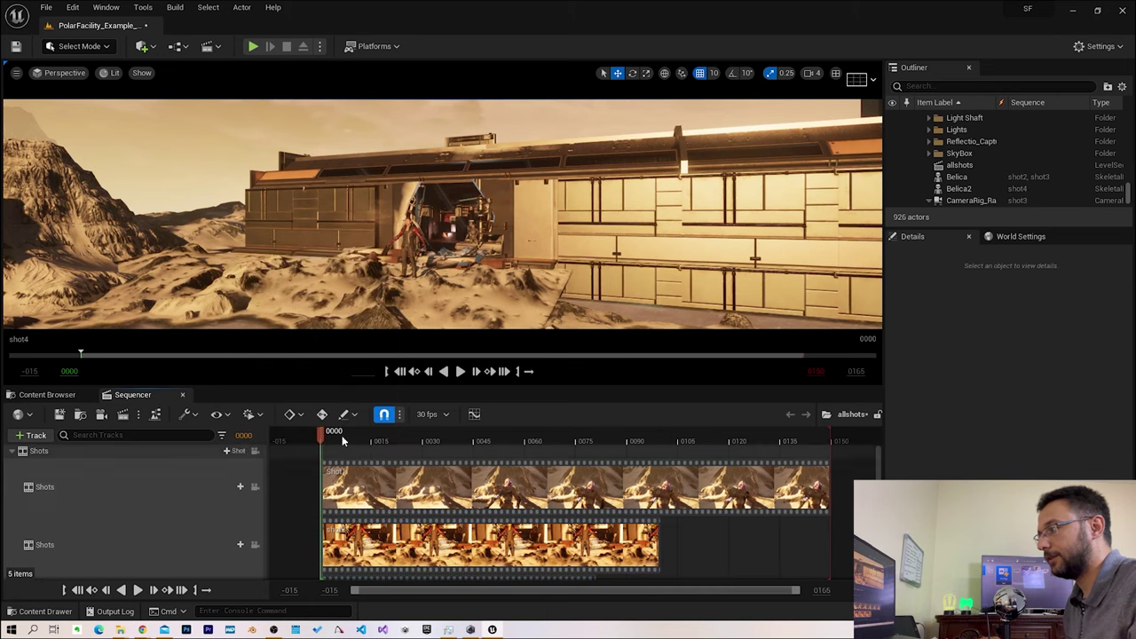
pyautogui.keyDown('ctrl'); pyautogui.scroll(-6, 533, 505); pyautogui.keyUp('ctrl')
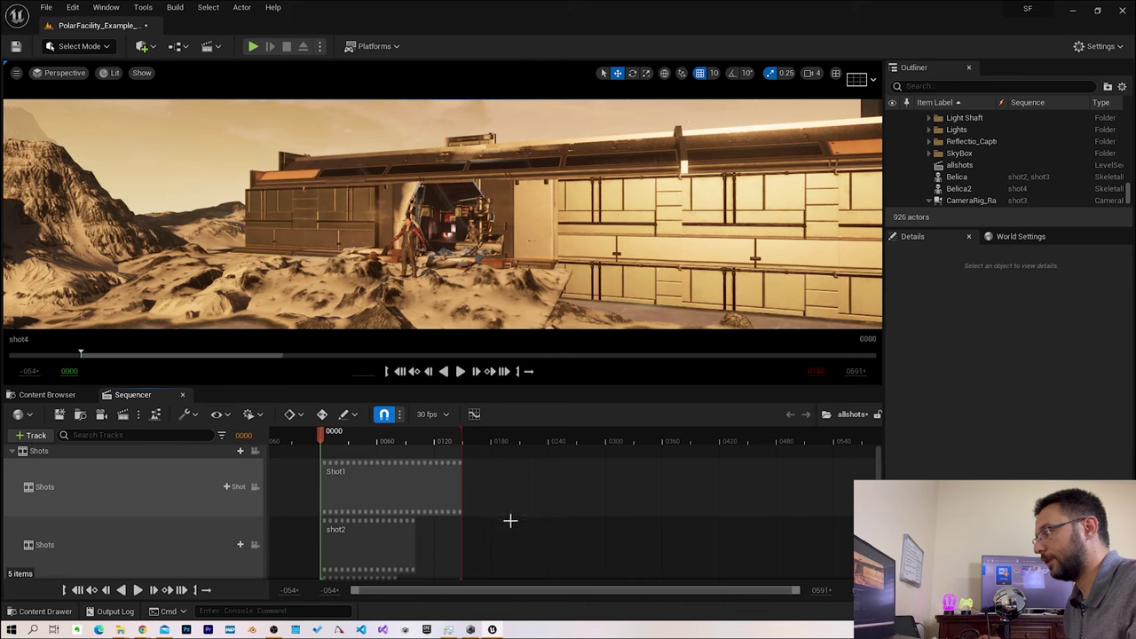
# Move shot2, shot3 and shot4 onto Shot1's row and butt them end to end, shot3 at frame 250
pyautogui.moveTo(375, 527); pyautogui.dragTo(410, 529)
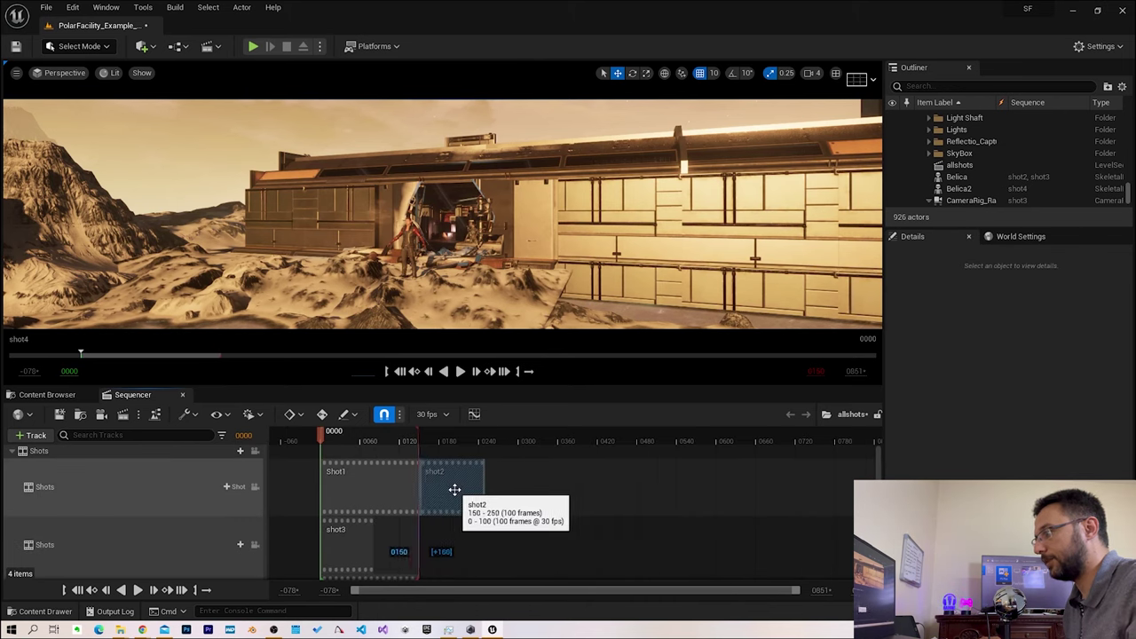
pyautogui.moveTo(468, 496); pyautogui.dragTo(464, 489)
pyautogui.moveTo(353, 551); pyautogui.dragTo(550, 486)
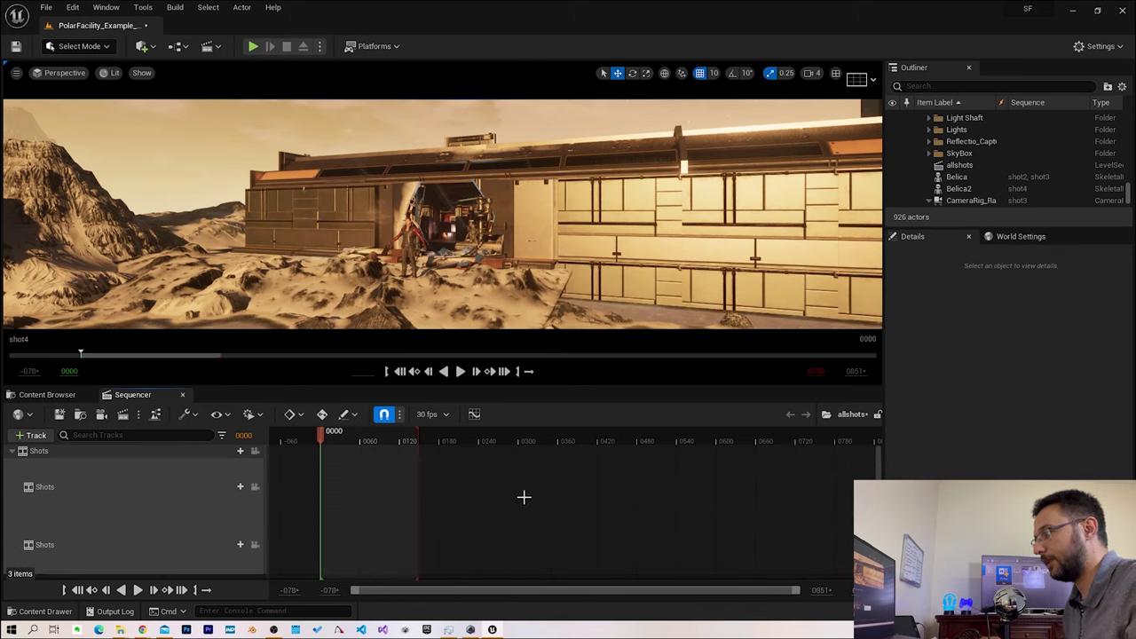
pyautogui.moveTo(369, 532); pyautogui.dragTo(632, 479)
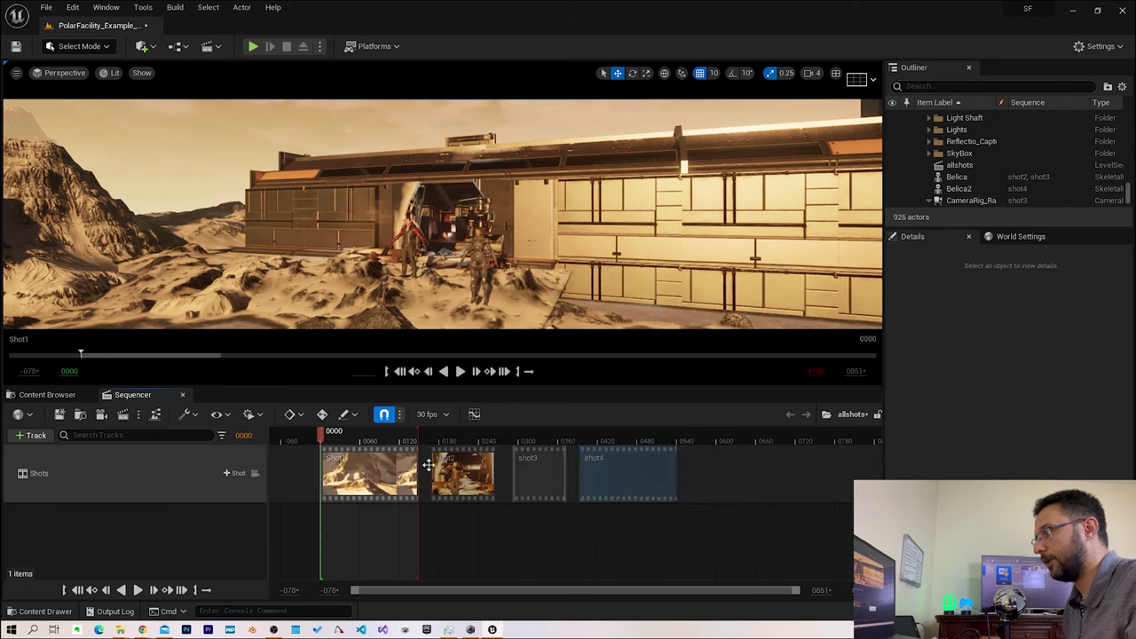
pyautogui.moveTo(461, 470); pyautogui.dragTo(451, 471)
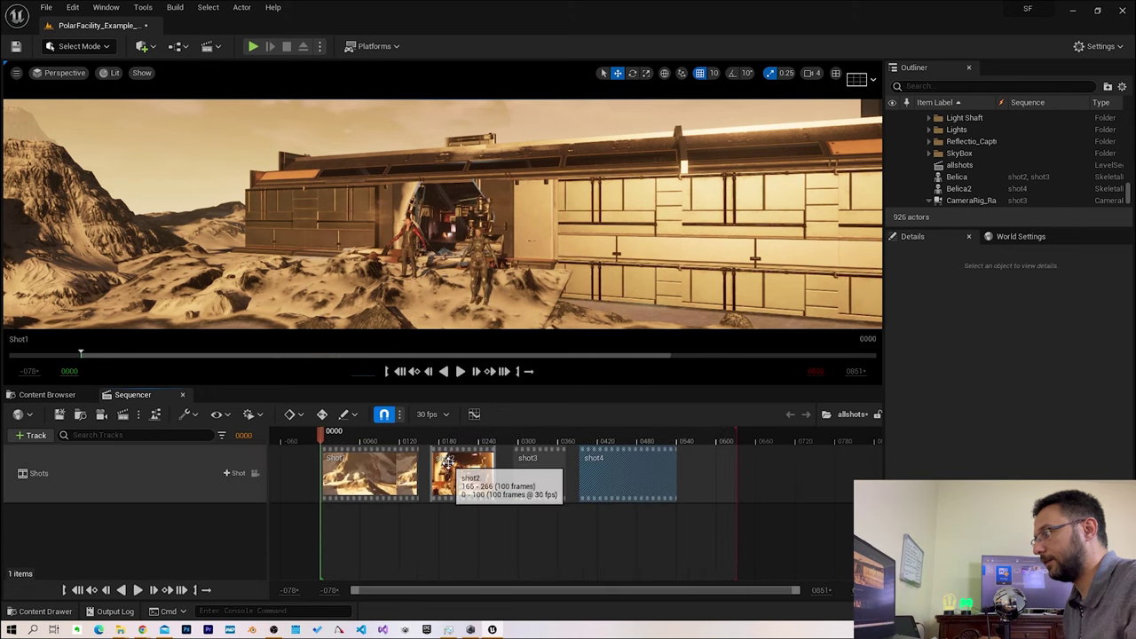
pyautogui.moveTo(523, 455); pyautogui.dragTo(497, 457)
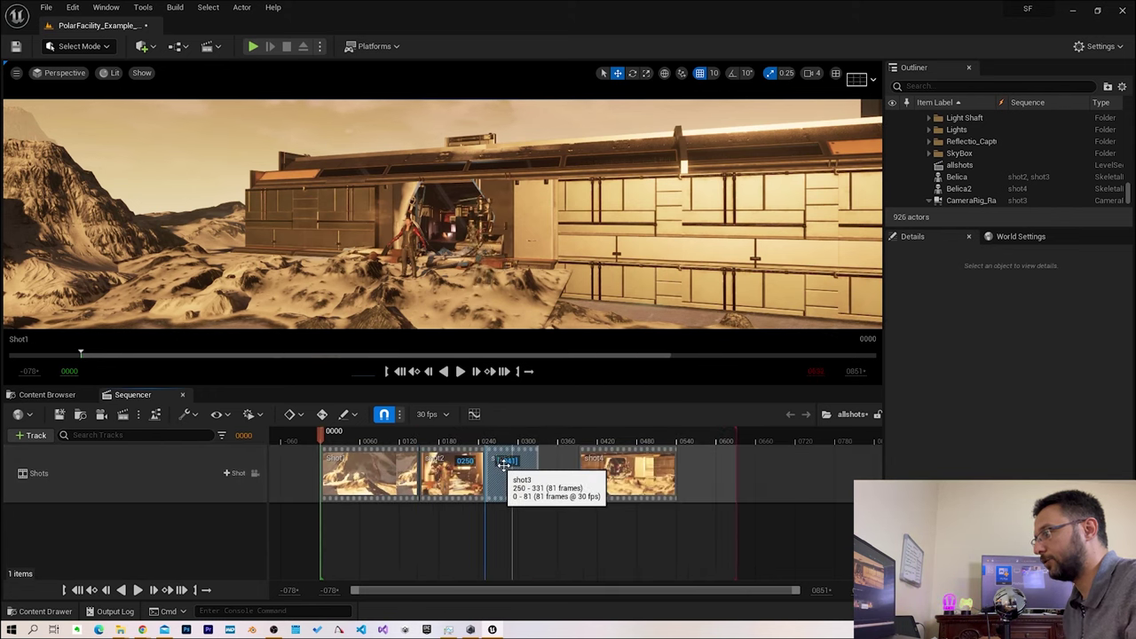
pyautogui.moveTo(621, 461); pyautogui.dragTo(599, 463)
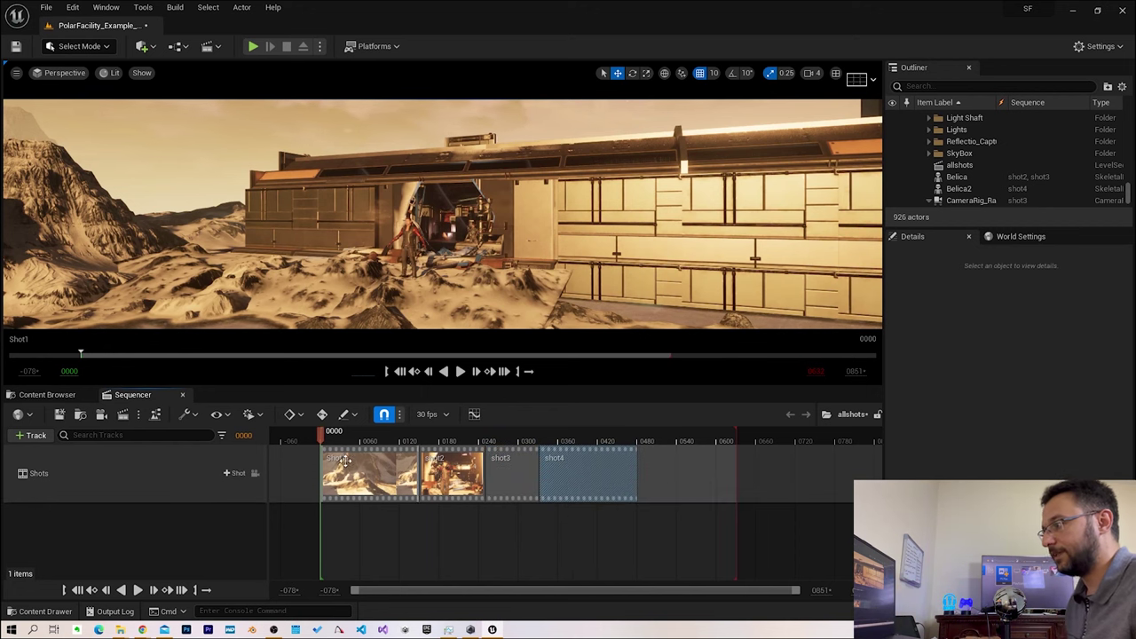
# Lock the viewport to the shot cameras and play allshots through from Shot1
pyautogui.click(138, 590)
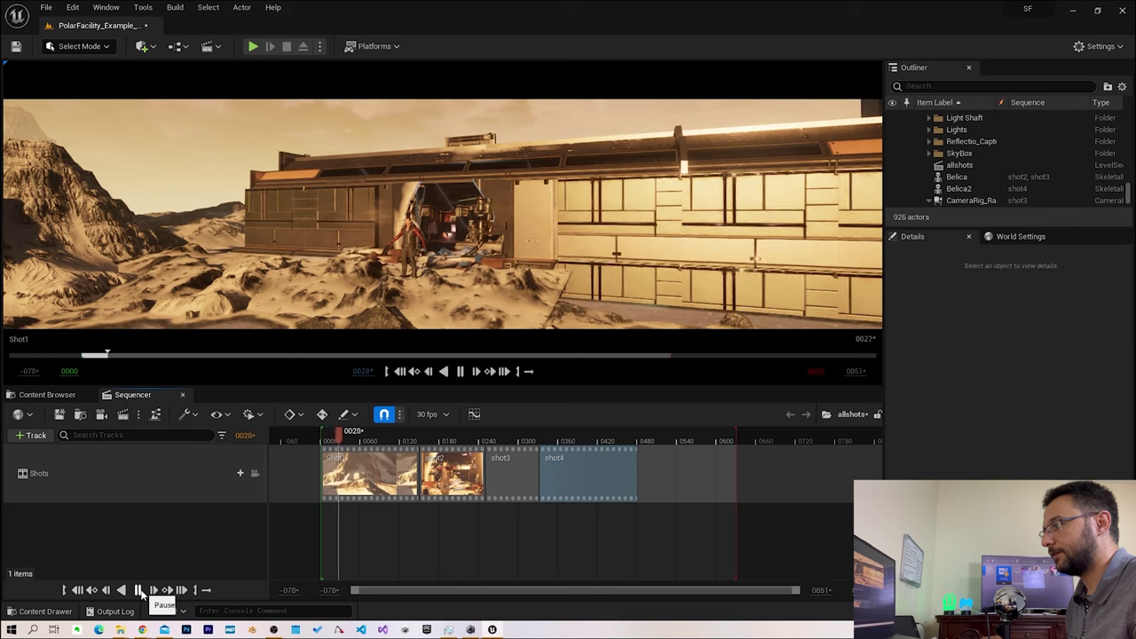
pyautogui.click(138, 590)
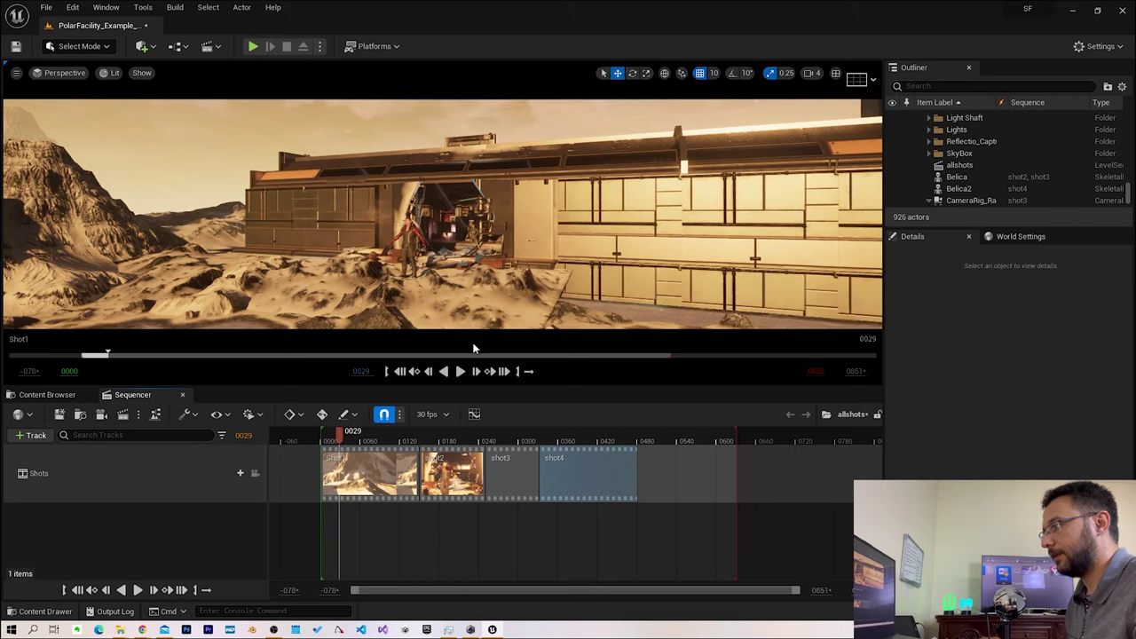
pyautogui.click(254, 475)
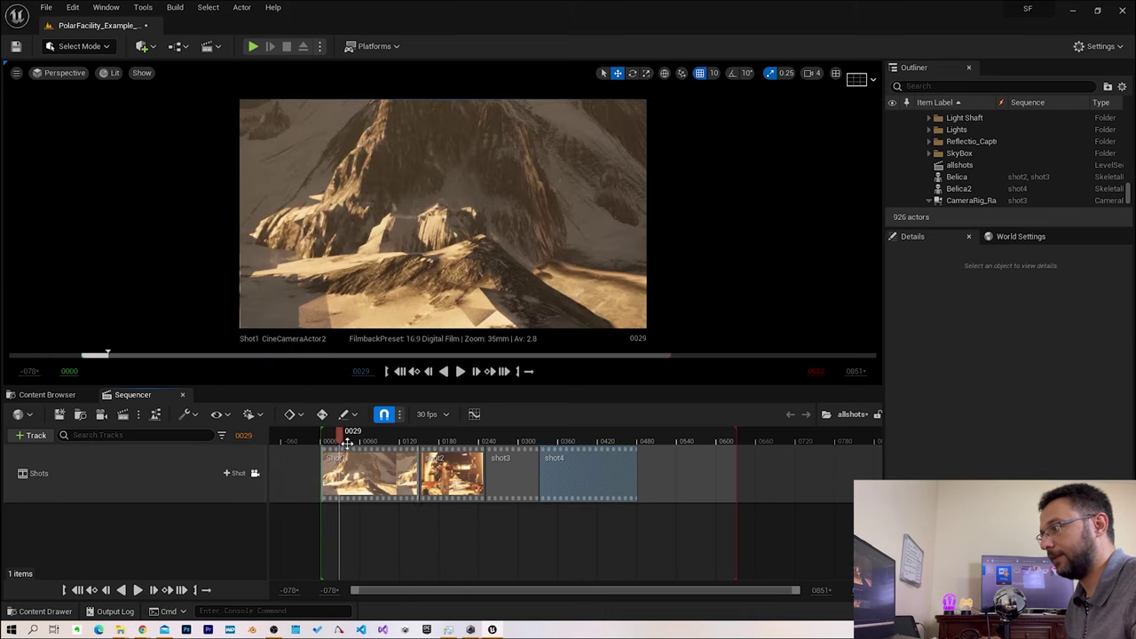
pyautogui.click(139, 590)
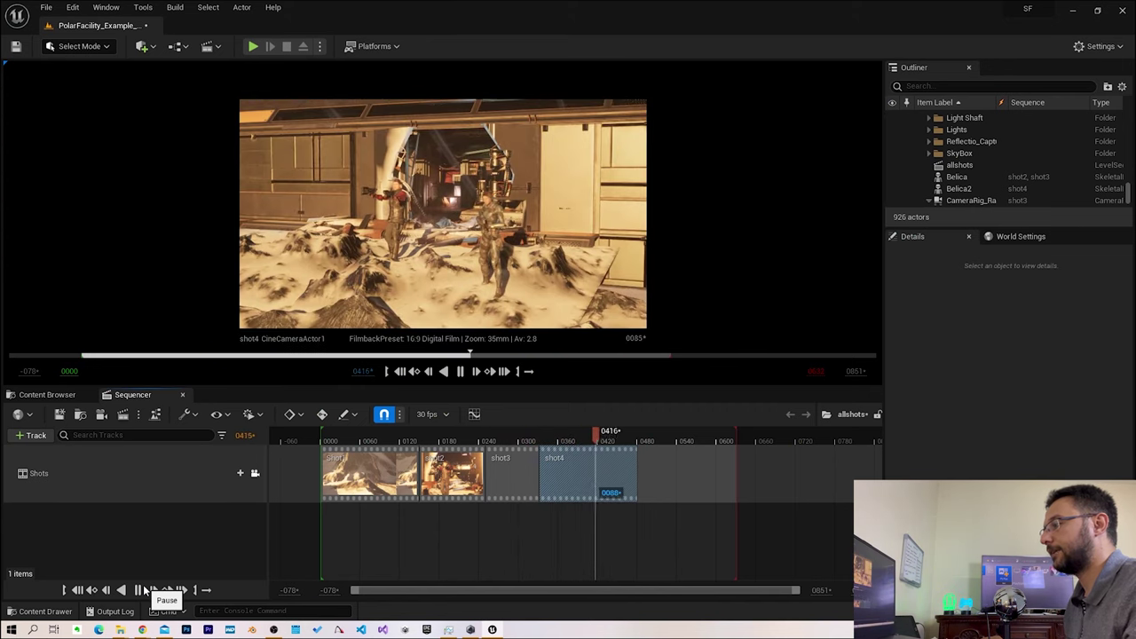
pyautogui.click(144, 591)
# Scrub the playhead around the shot3 (250–331) and shot4 (331–481) cuts, including frame 405
pyautogui.click(491, 436)
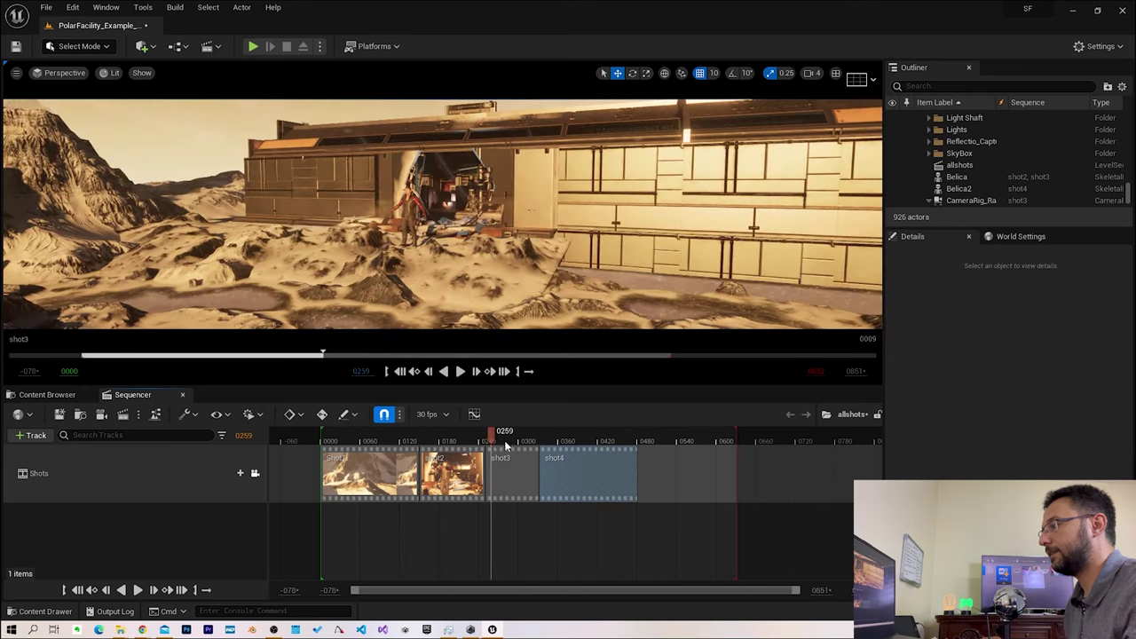
pyautogui.click(496, 452)
pyautogui.moveTo(492, 435); pyautogui.dragTo(504, 441)
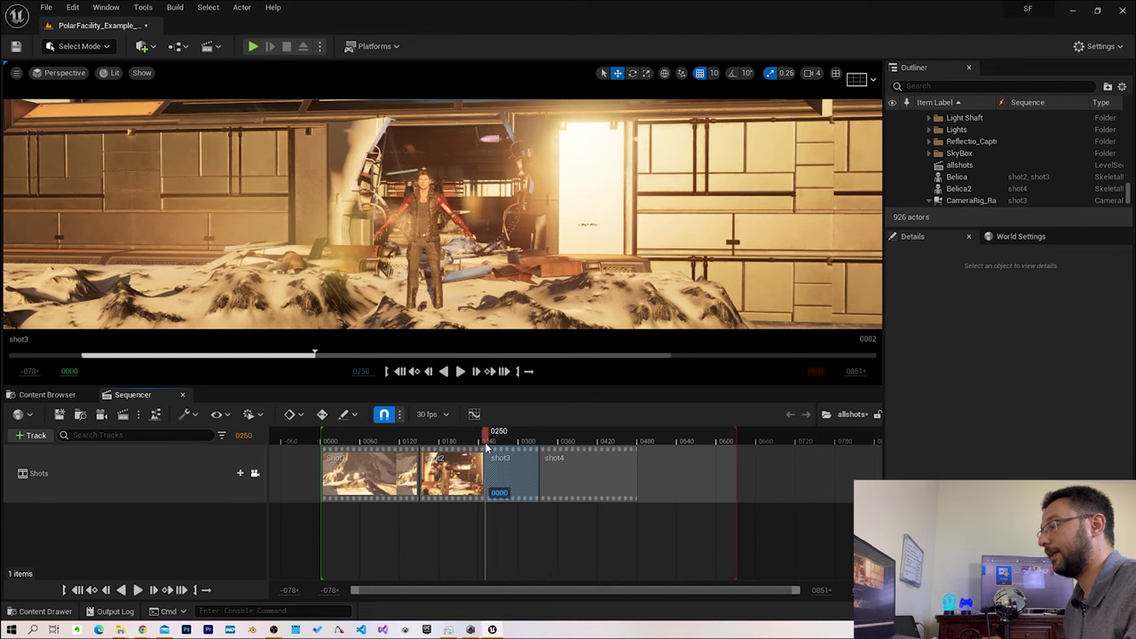
pyautogui.moveTo(486, 449); pyautogui.dragTo(600, 454)
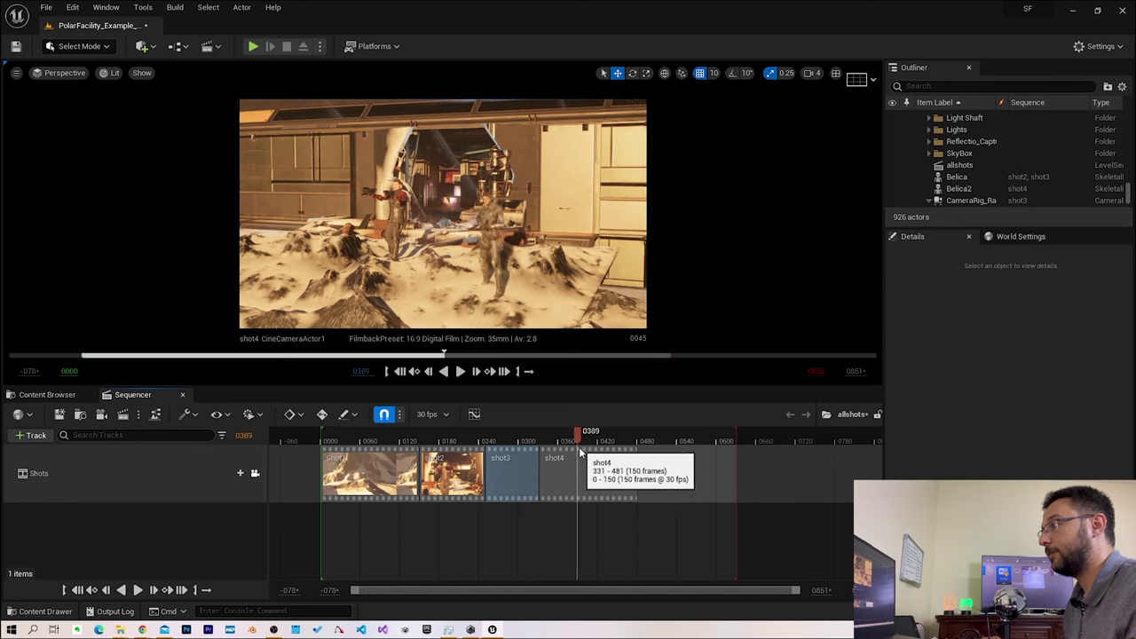
pyautogui.click(47, 394)
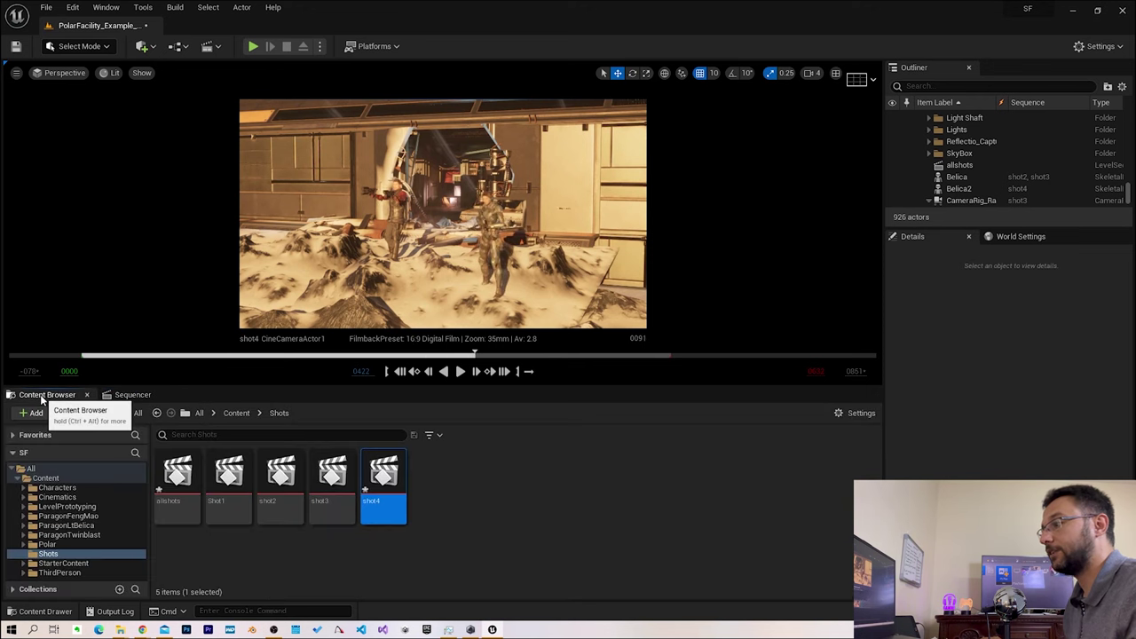
pyautogui.click(332, 479)
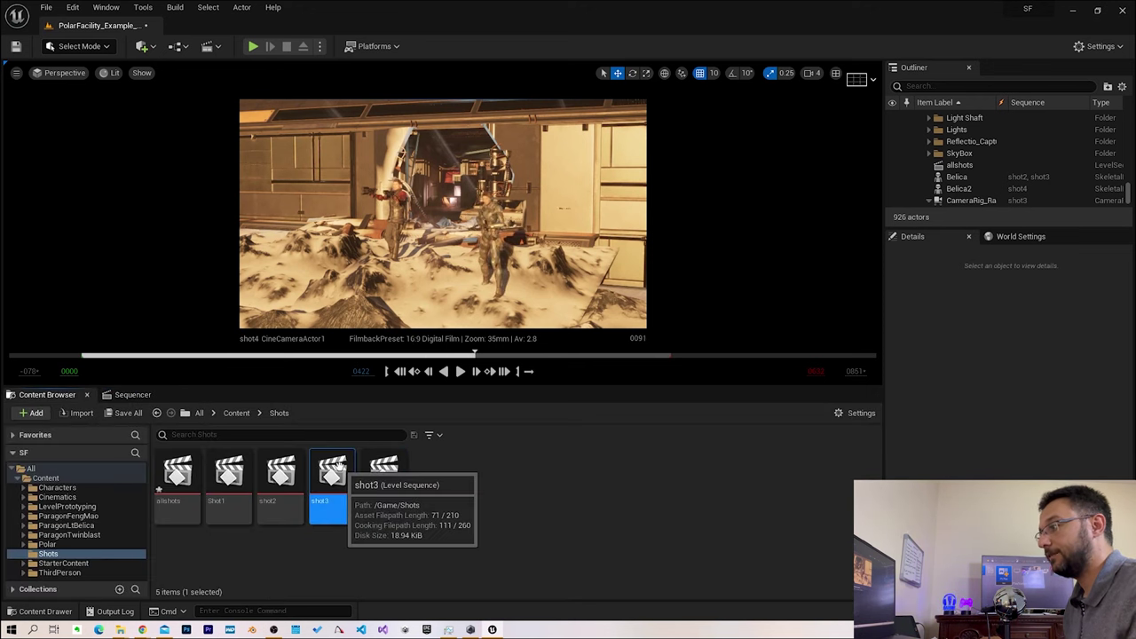
pyautogui.click(137, 395)
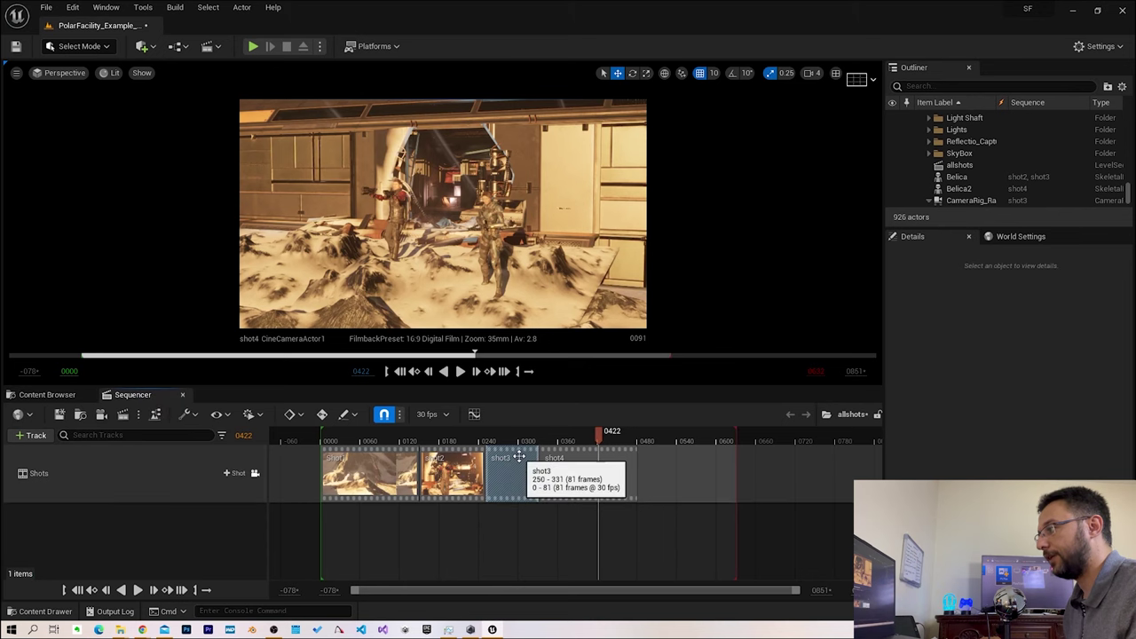
pyautogui.click(559, 437)
pyautogui.click(586, 436)
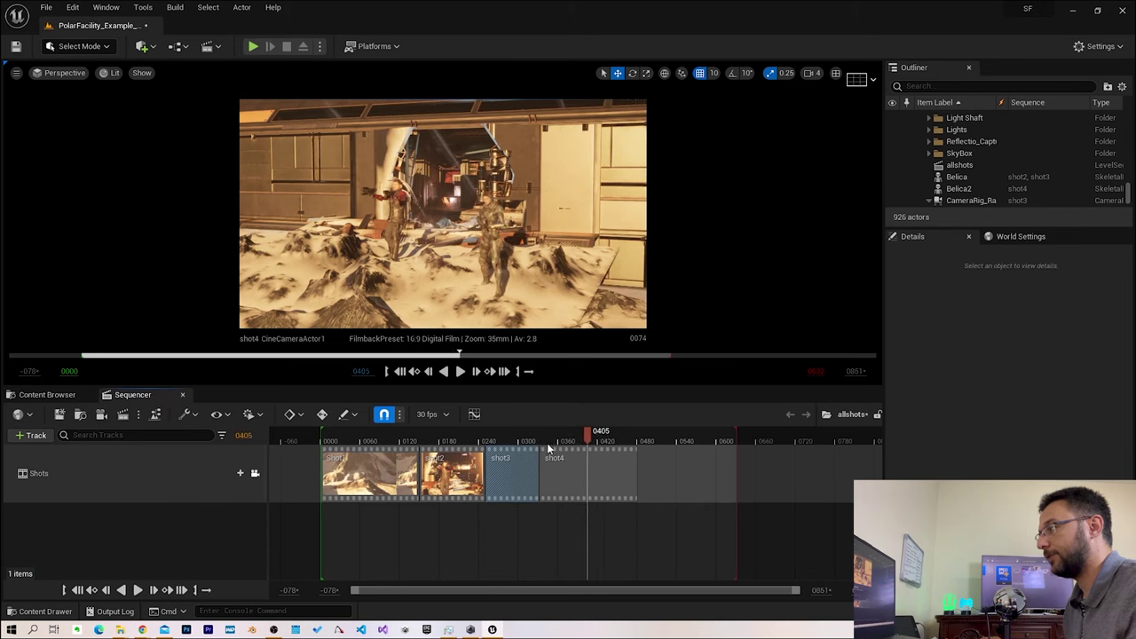
pyautogui.click(502, 437)
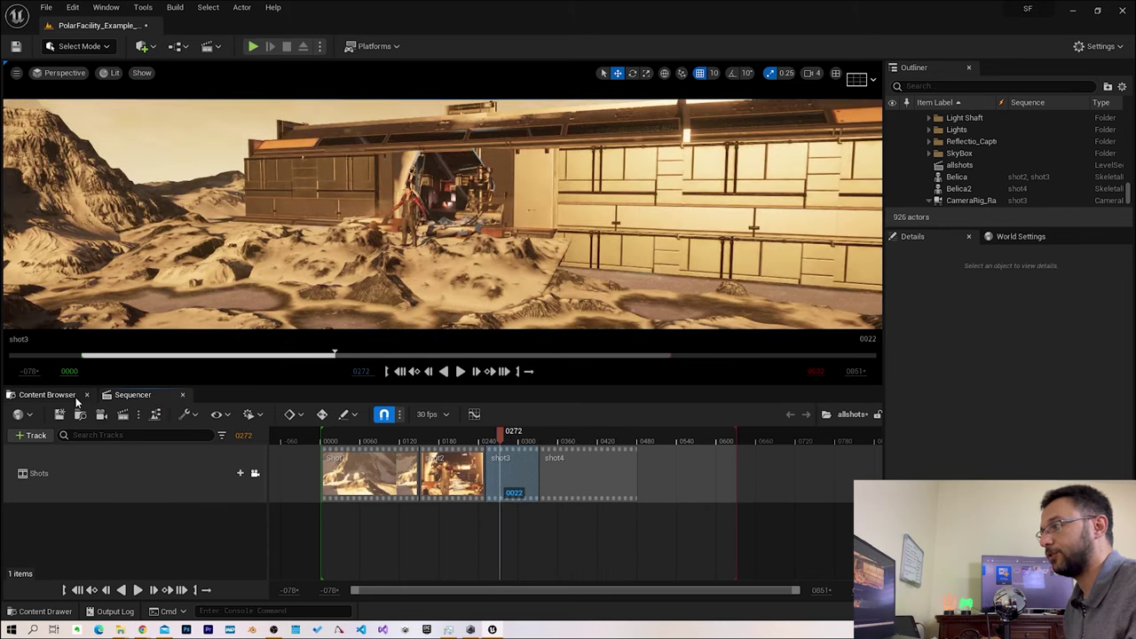
pyautogui.click(75, 400)
# Open shot3 and drag CameraRig_Rail5's CineCameraActor4 into Sequencer as its camera cut
pyautogui.doubleClick(333, 504)
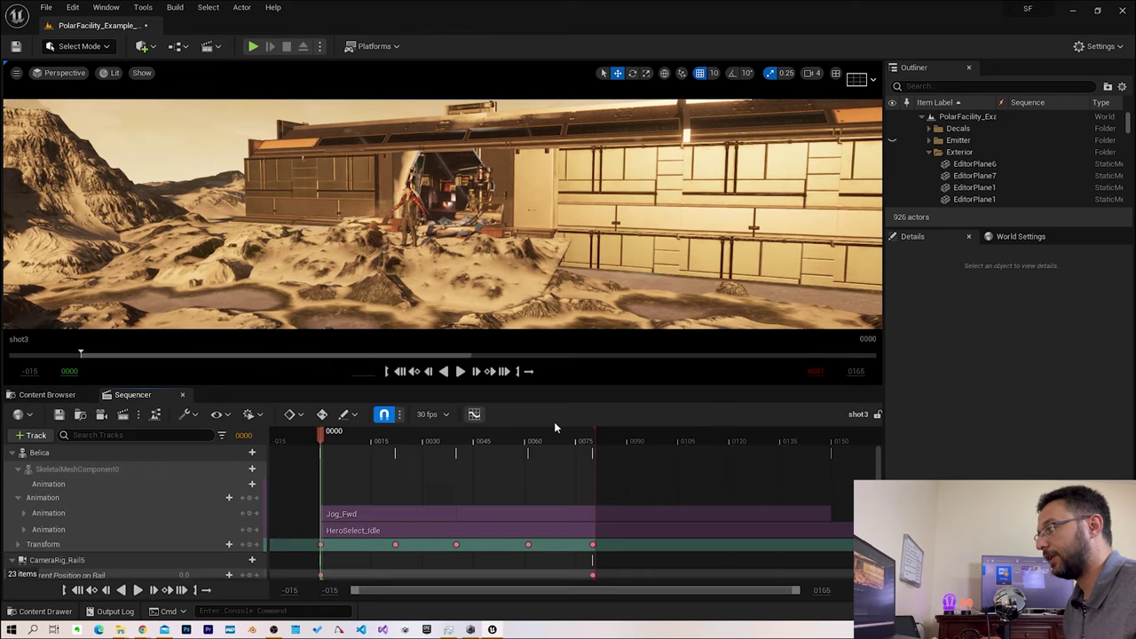
pyautogui.click(12, 453)
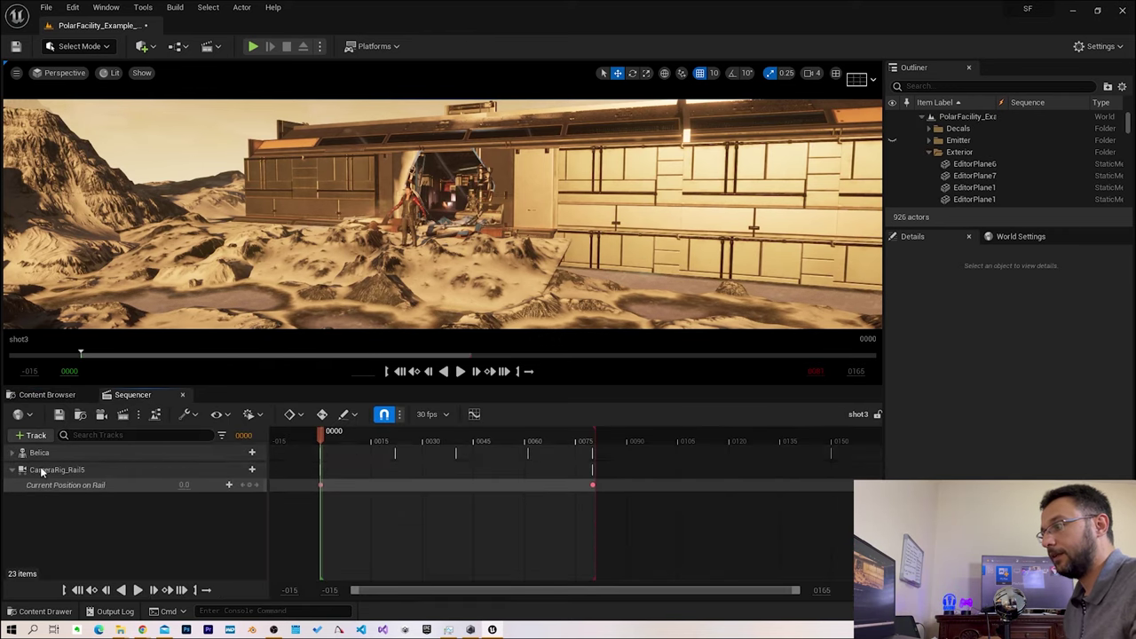
pyautogui.click(41, 471)
pyautogui.click(80, 484)
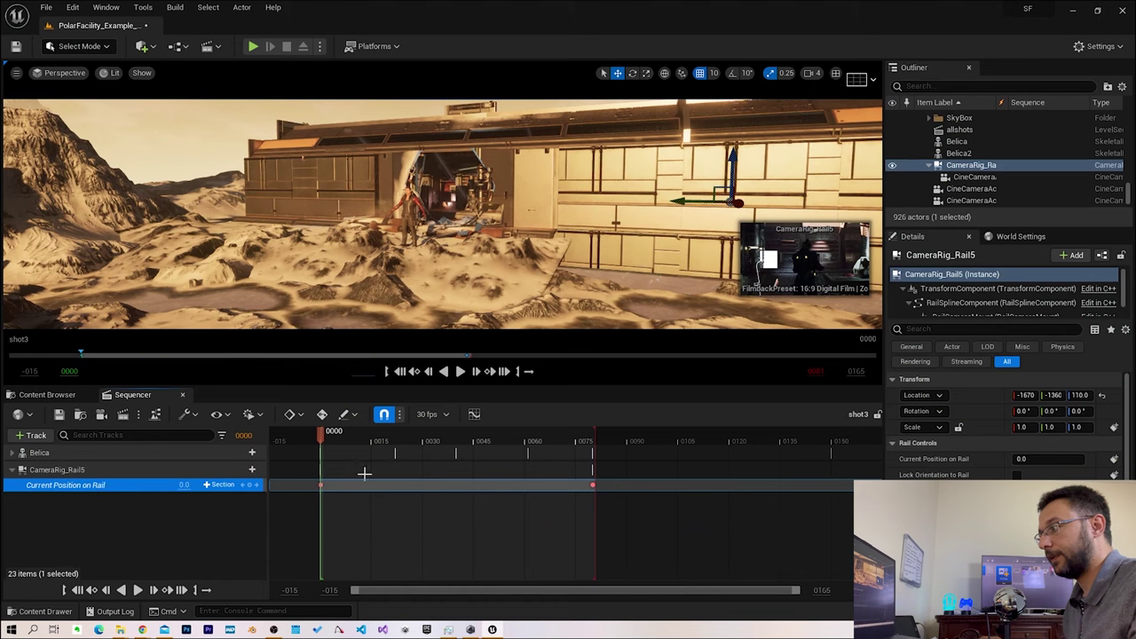
pyautogui.moveTo(632, 264)
pyautogui.mouseDown(button='right')
pyautogui.moveTo(674, 284)
pyautogui.moveTo(621, 266)
pyautogui.moveTo(638, 262)
pyautogui.mouseUp(button='right')
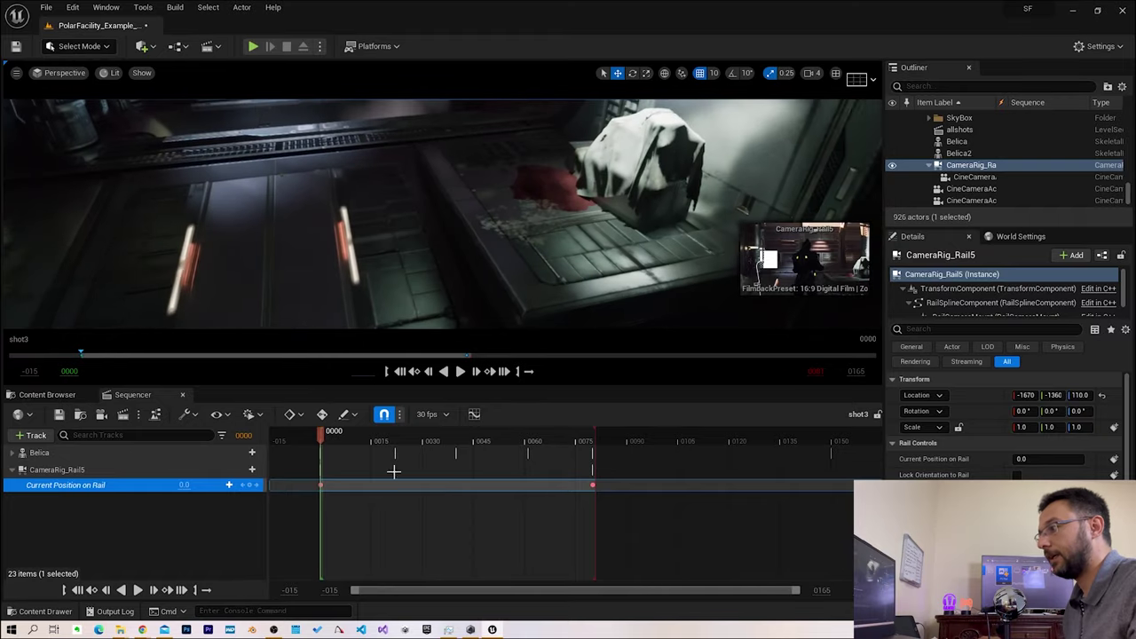
pyautogui.moveTo(974, 176); pyautogui.dragTo(68, 509)
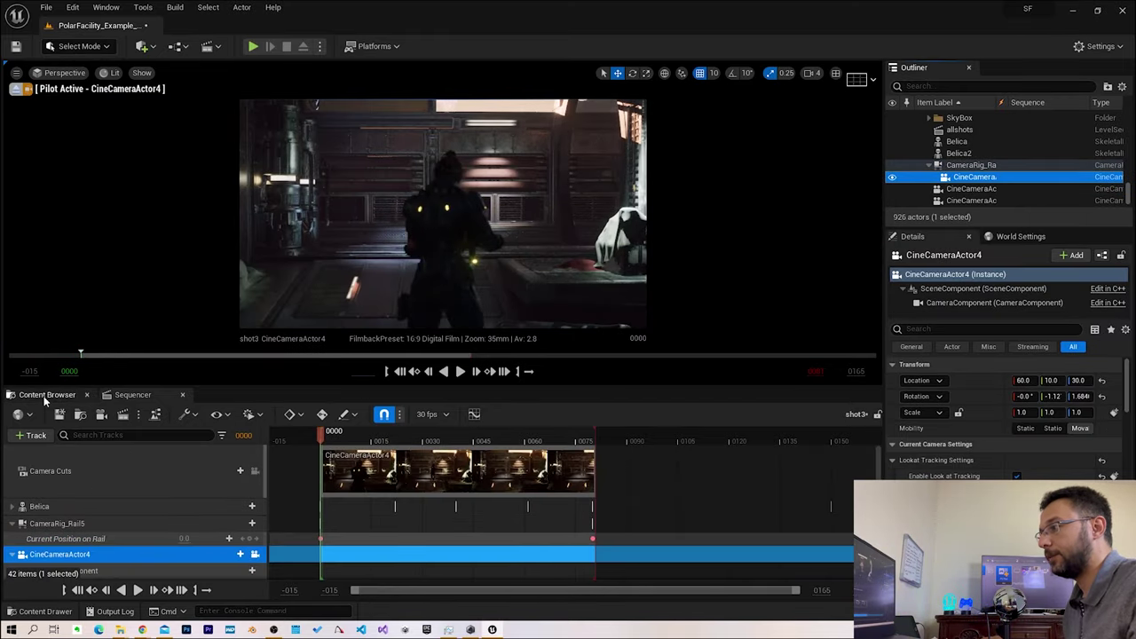
# Look over shot4 briefly, then reopen the allshots master sequence from the Shots folder
pyautogui.click(46, 395)
pyautogui.click(129, 395)
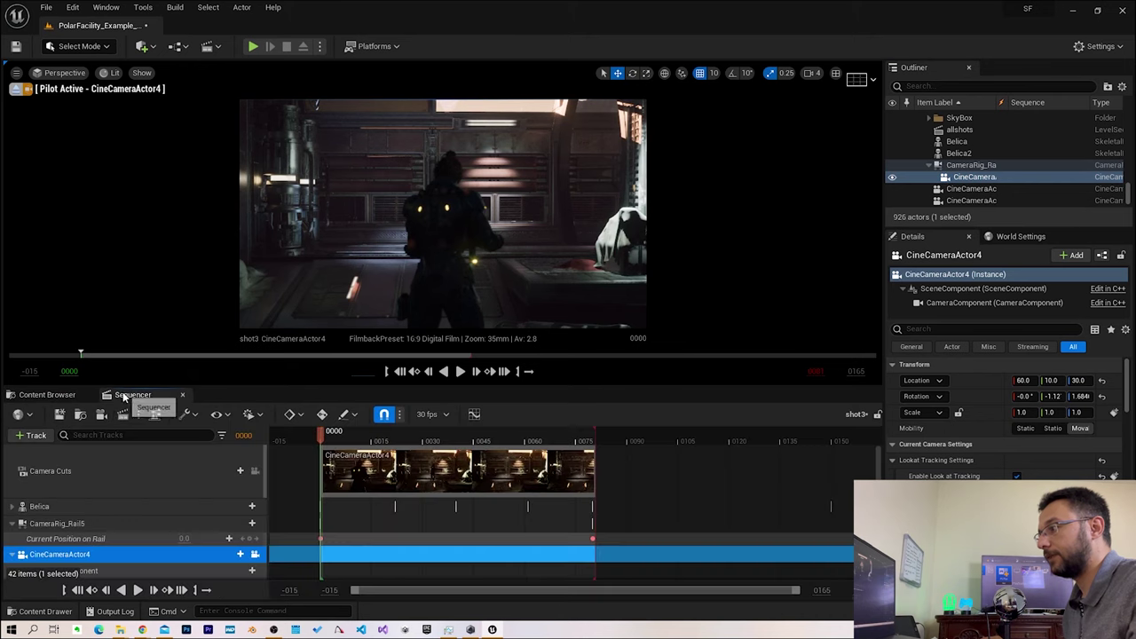
pyautogui.click(42, 397)
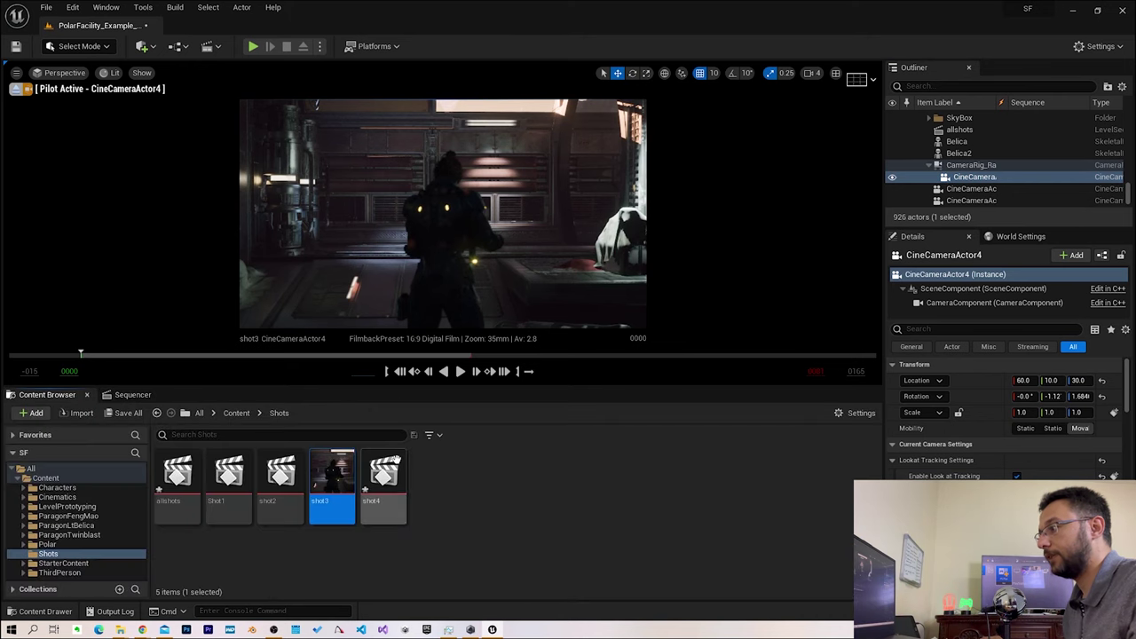
pyautogui.doubleClick(383, 479)
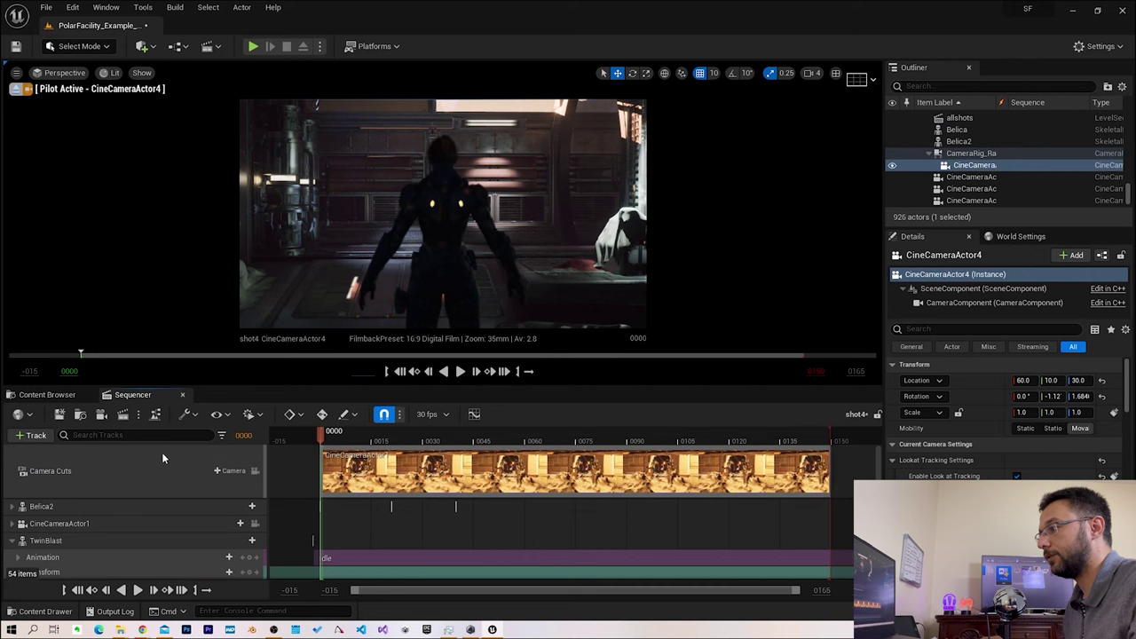
pyautogui.moveTo(426, 221)
pyautogui.mouseDown(button='right')
pyautogui.moveTo(461, 204)
pyautogui.moveTo(443, 213)
pyautogui.mouseUp(button='right')
pyautogui.click(45, 395)
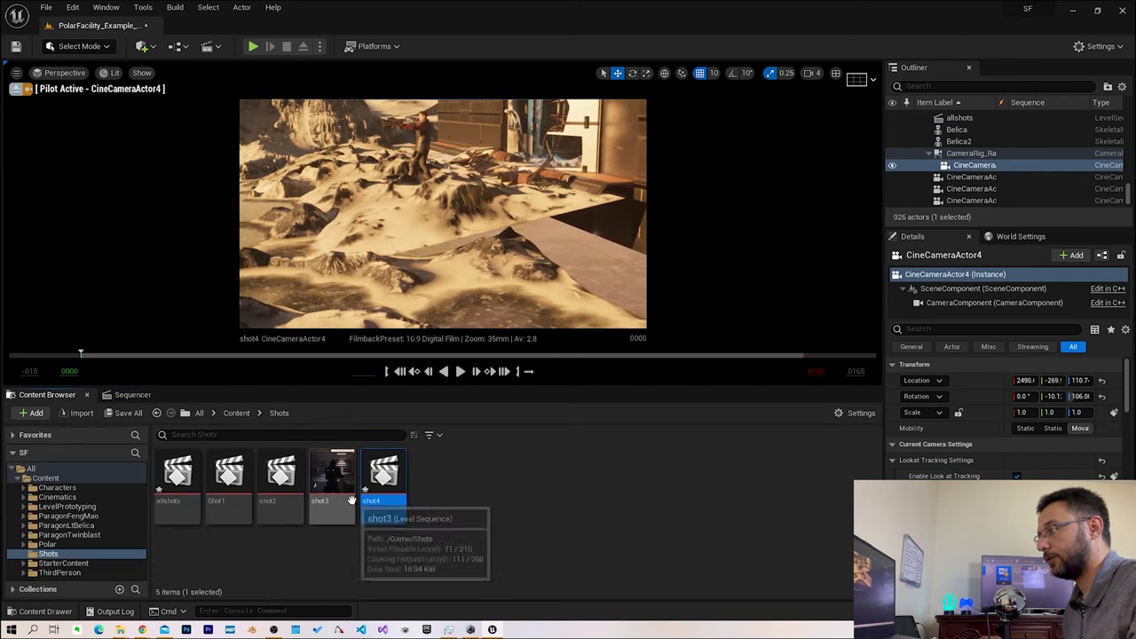
pyautogui.doubleClick(177, 479)
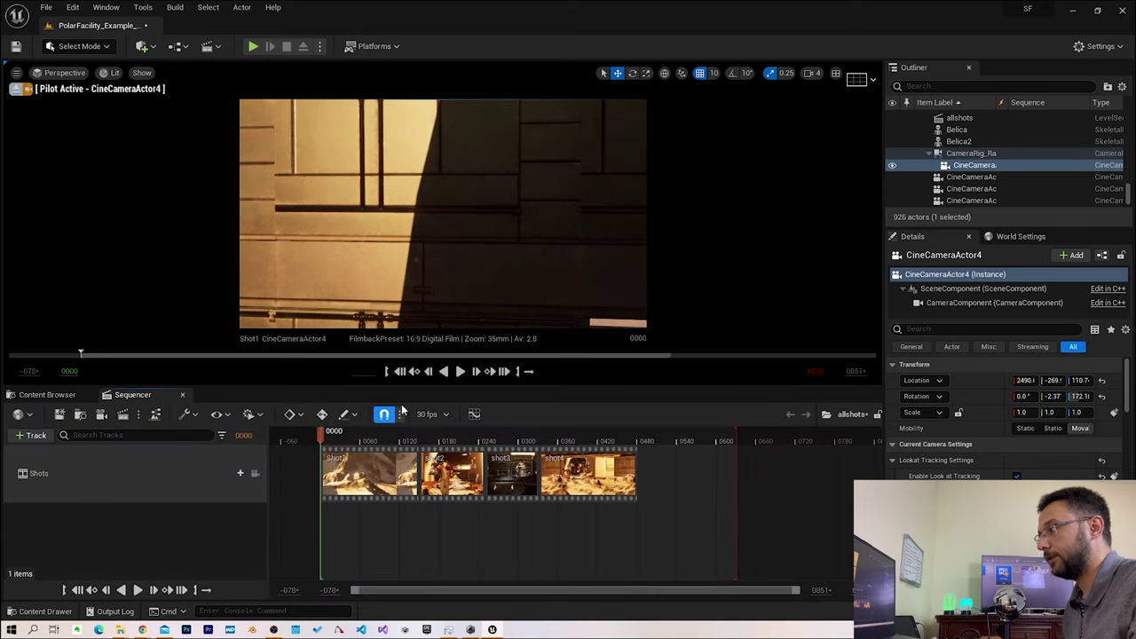
# Lock the viewport to the camera cuts and play allshots, seeing shot3 through CineCameraActor4
pyautogui.click(460, 371)
pyautogui.click(461, 373)
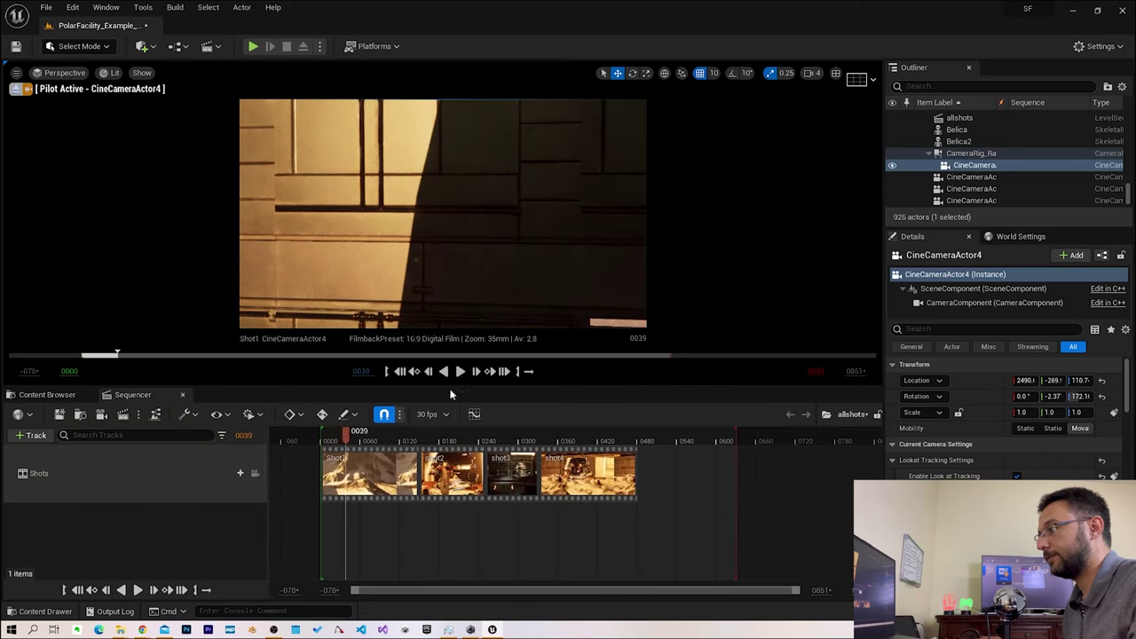
pyautogui.click(254, 473)
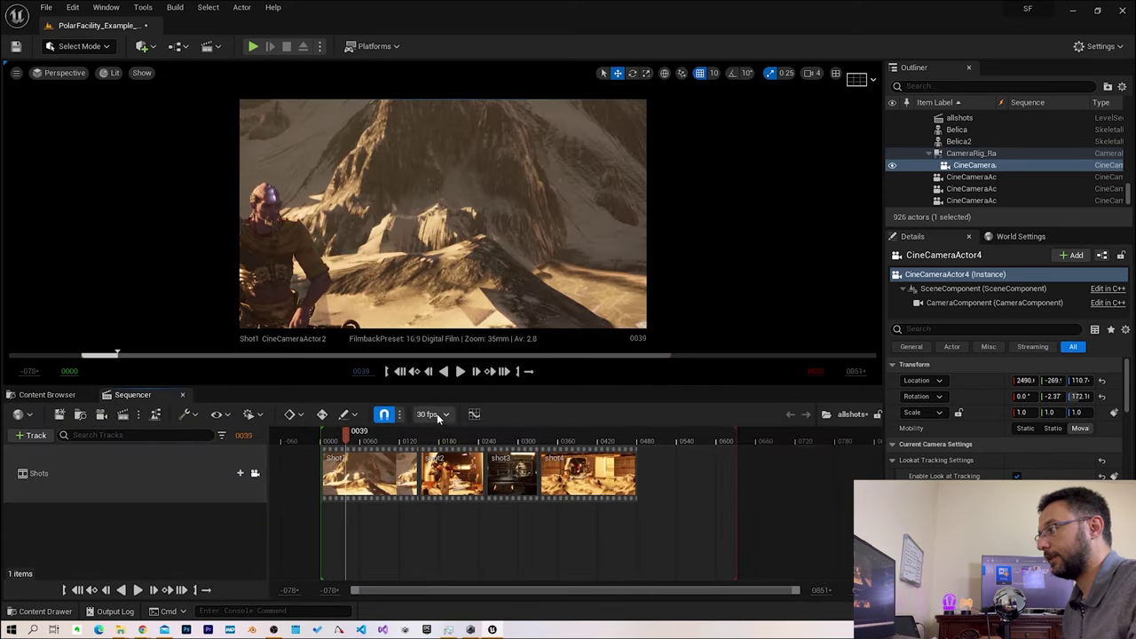
pyautogui.click(460, 372)
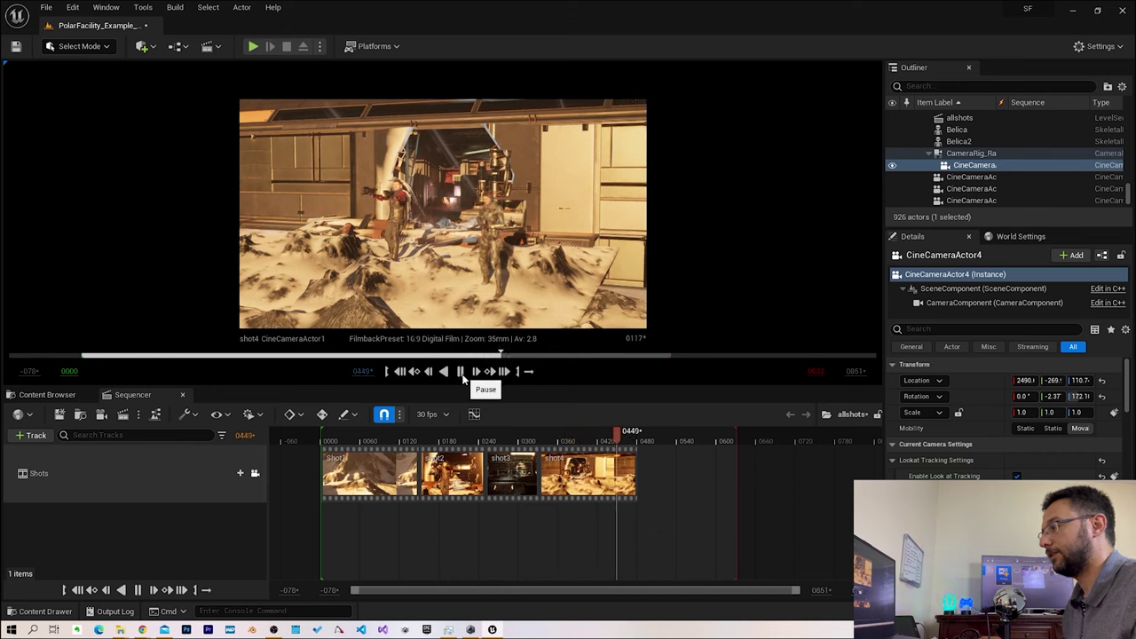
pyautogui.click(461, 371)
# Open shot3 from the Shots folder and go back to the top project folder
pyautogui.click(47, 394)
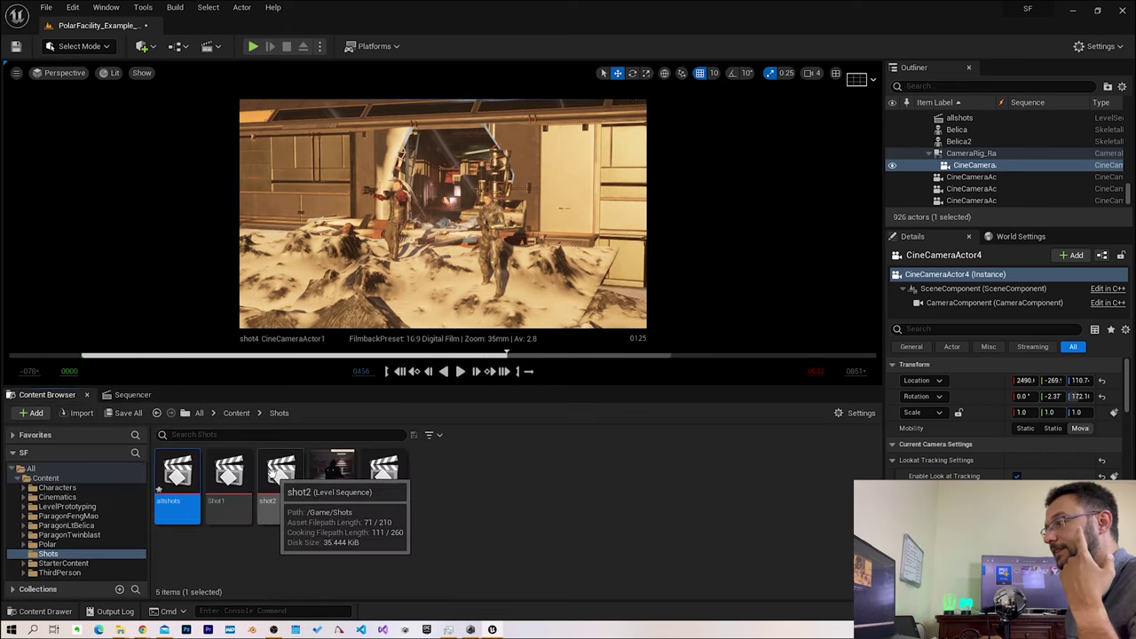
pyautogui.doubleClick(333, 472)
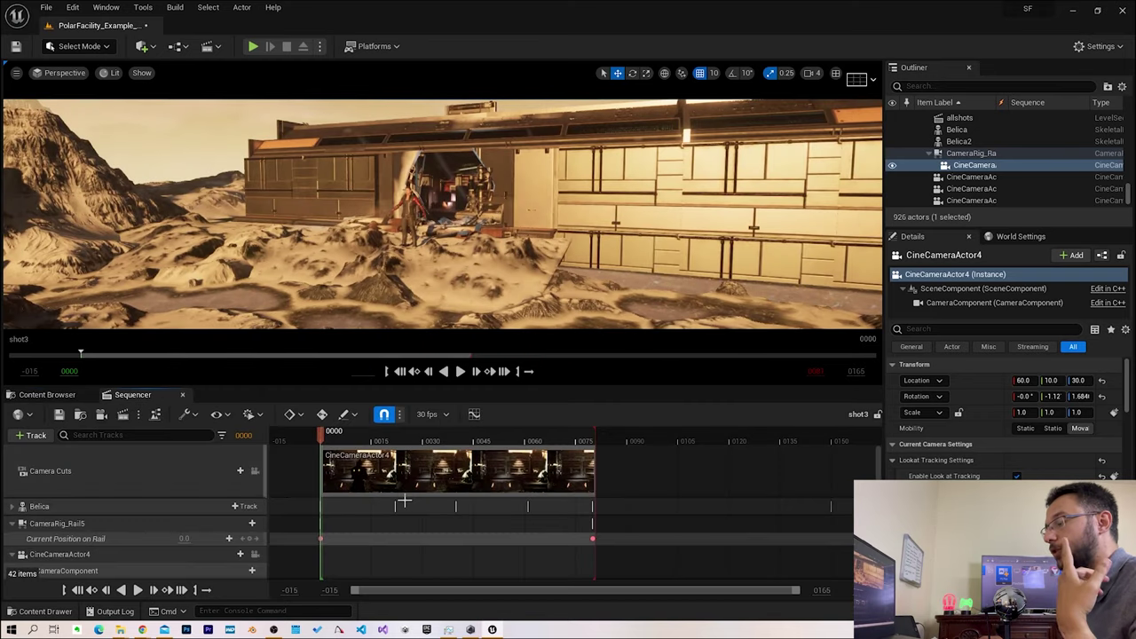
pyautogui.click(47, 394)
pyautogui.click(51, 469)
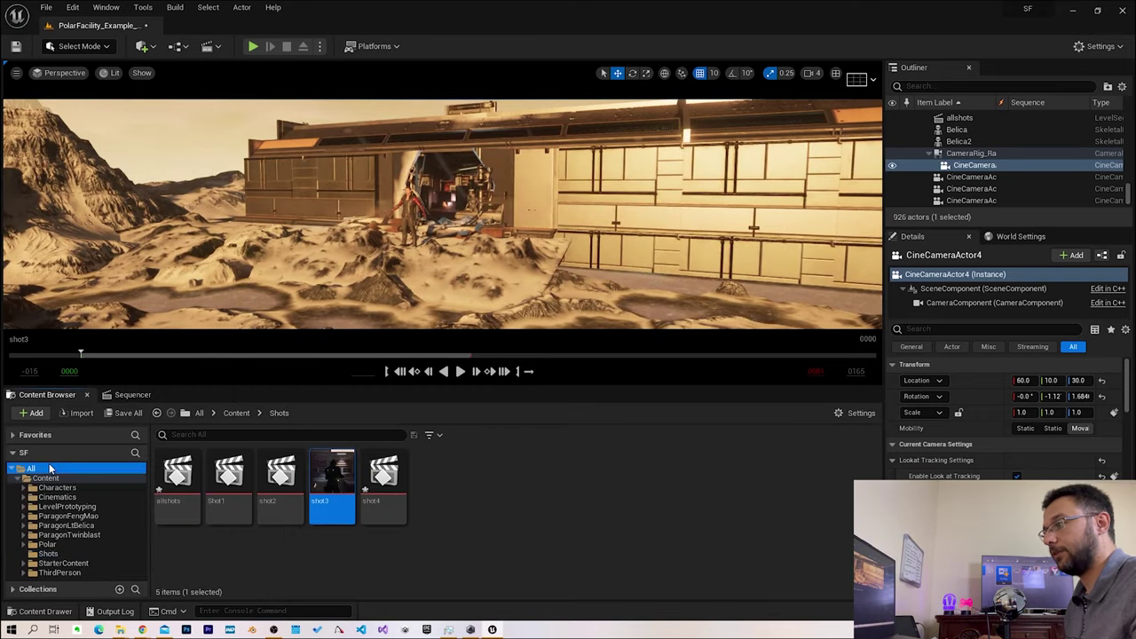
# Drop wind_woosh_loop from the Content folder into shot3 as an Audio track at frame 0 and preview it
pyautogui.click(40, 479)
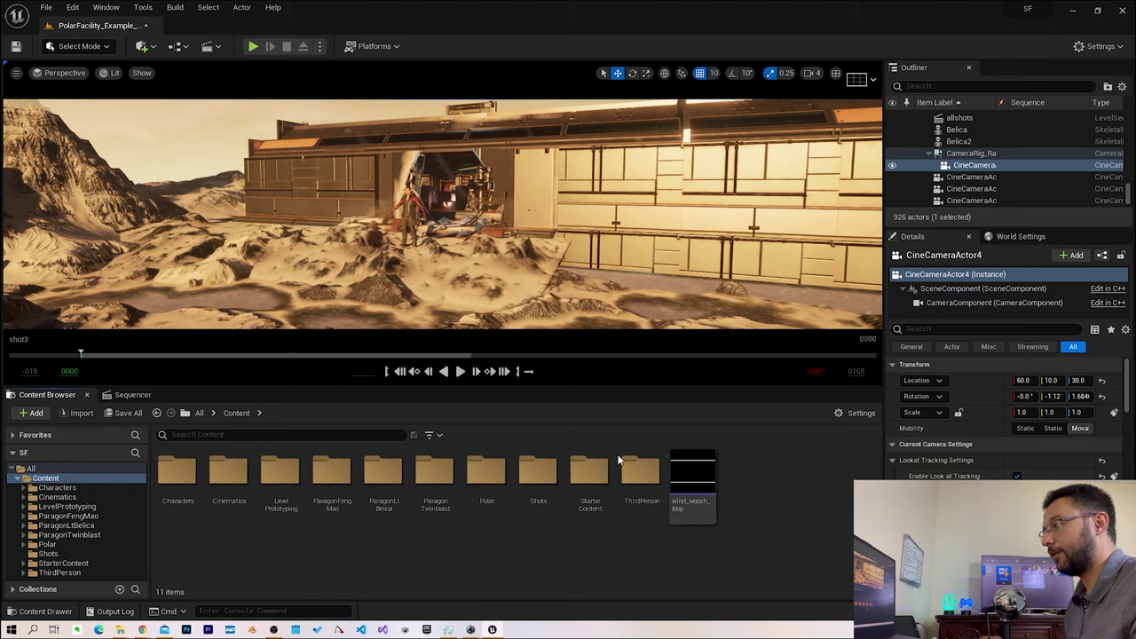
pyautogui.moveTo(691, 476); pyautogui.dragTo(132, 399)
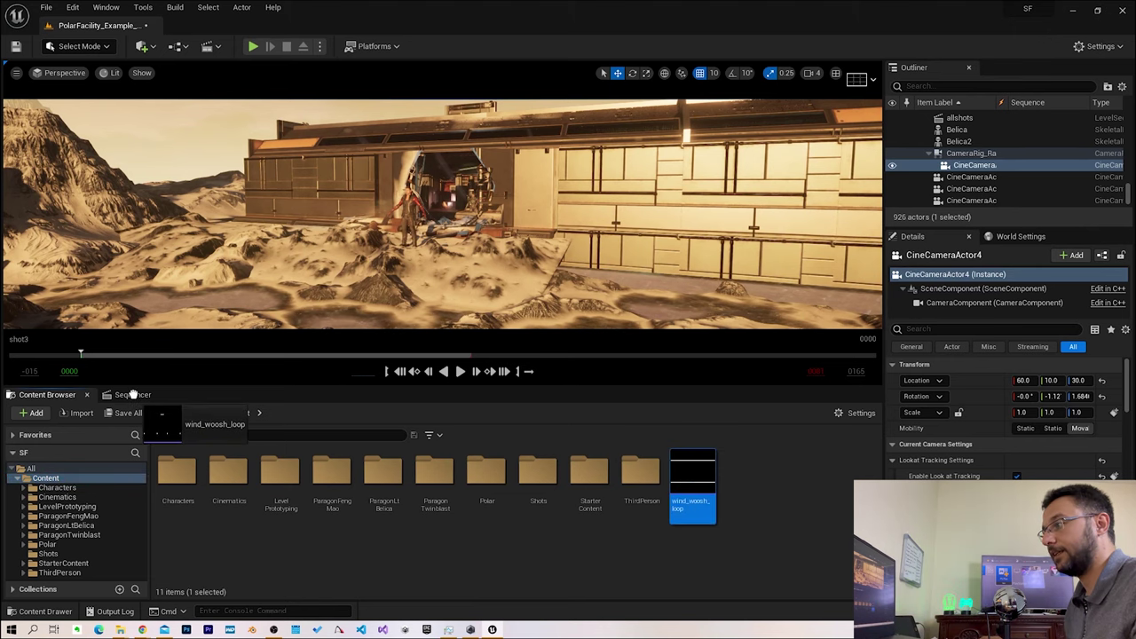
pyautogui.moveTo(132, 394)
pyautogui.mouseDown()
pyautogui.moveTo(149, 512)
pyautogui.moveTo(592, 553)
pyautogui.mouseUp()
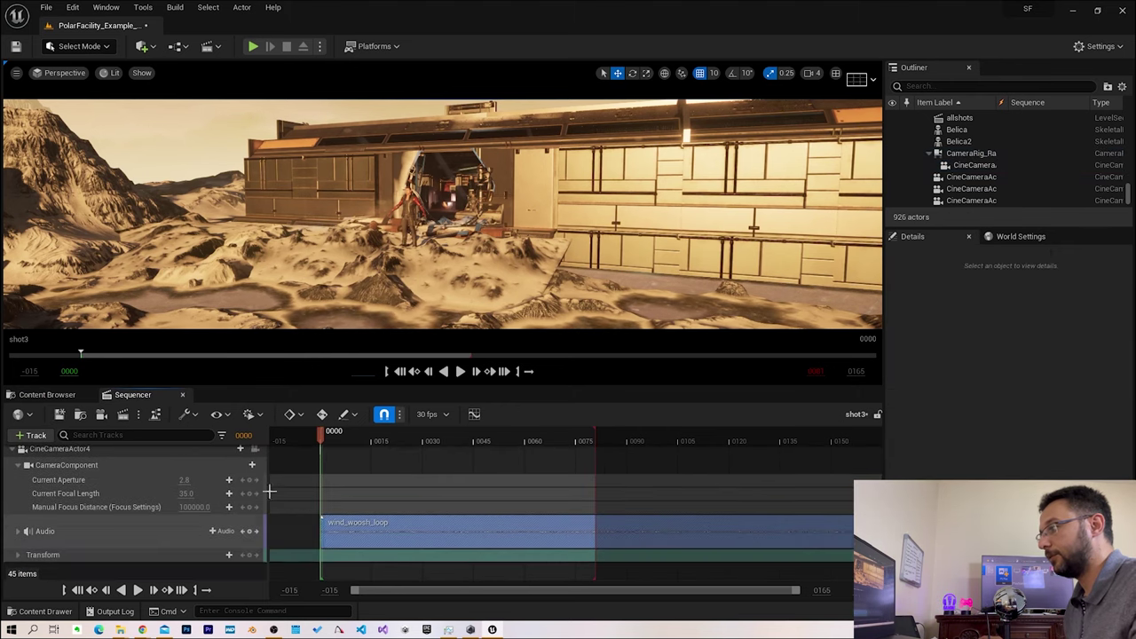
pyautogui.click(138, 589)
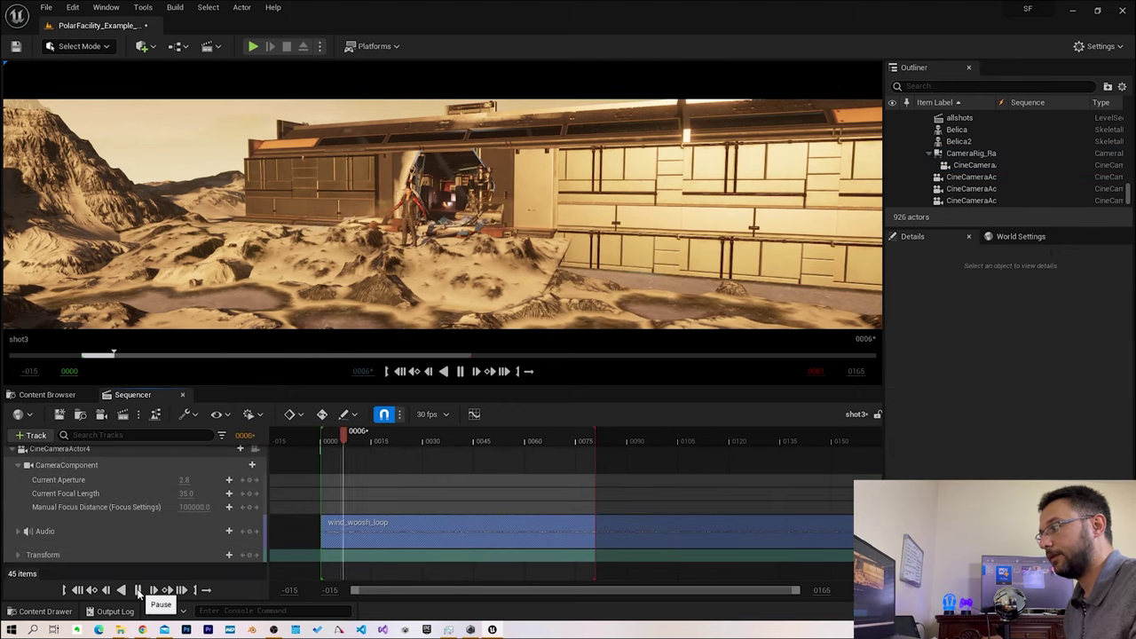
pyautogui.click(137, 589)
pyautogui.click(44, 395)
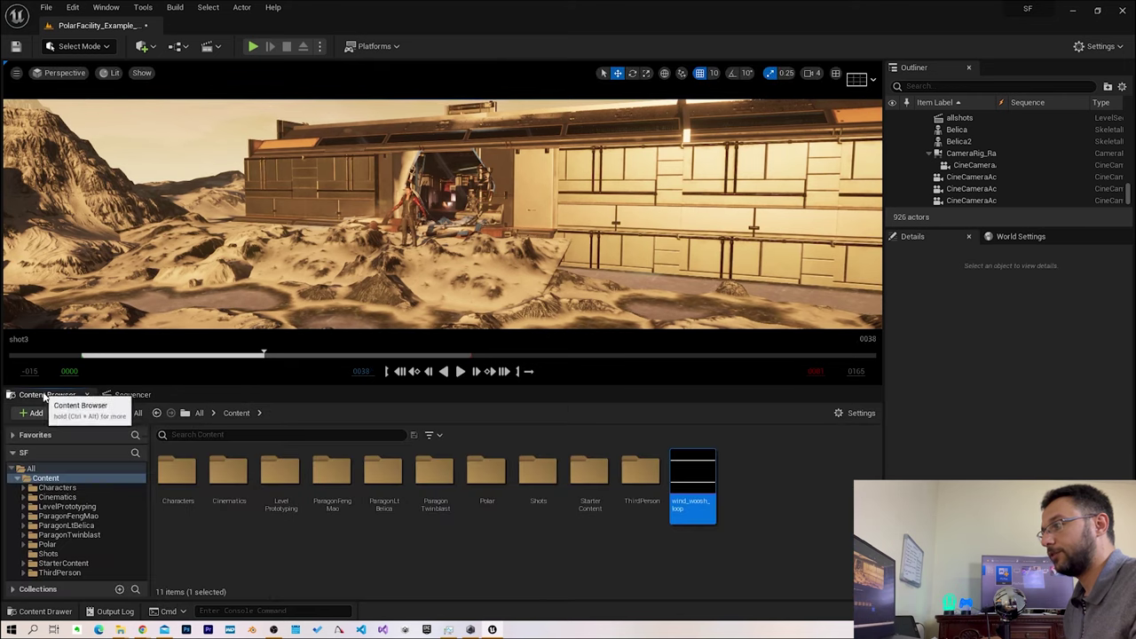
# Open shot4 and add wind_woosh_loop on a new Audio track from frame 0, then preview it
pyautogui.click(48, 554)
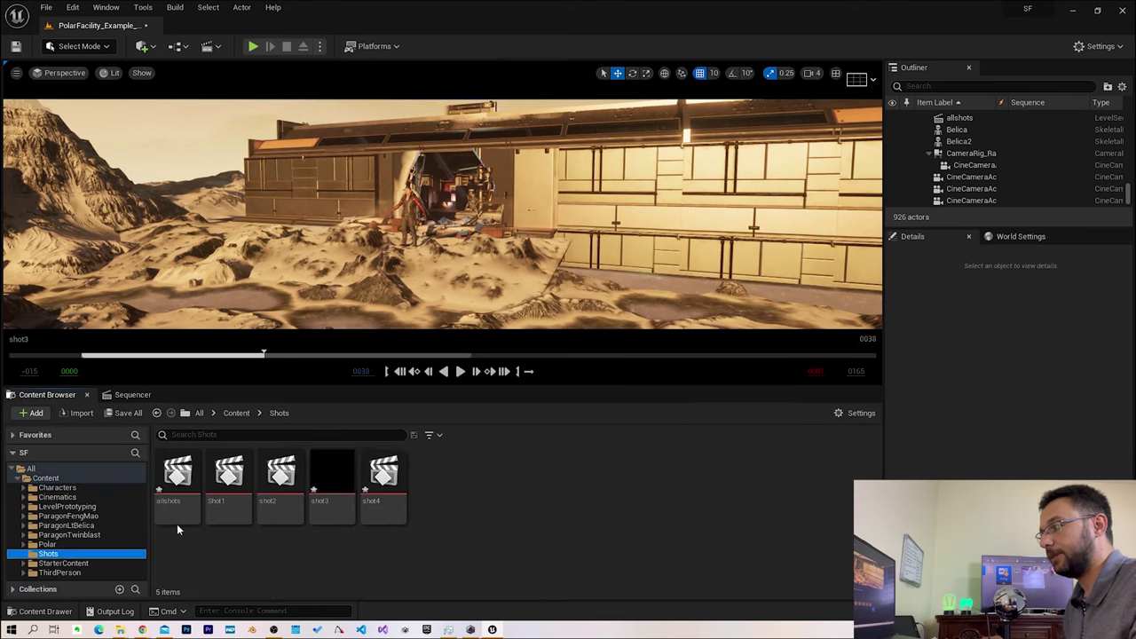
pyautogui.doubleClick(383, 479)
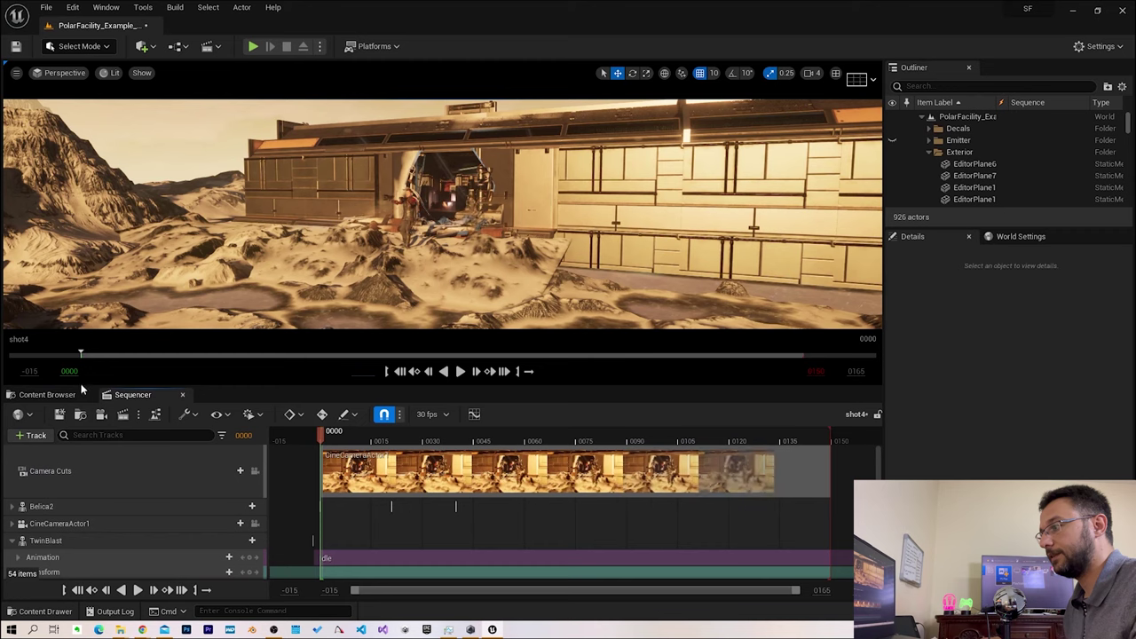
pyautogui.click(47, 394)
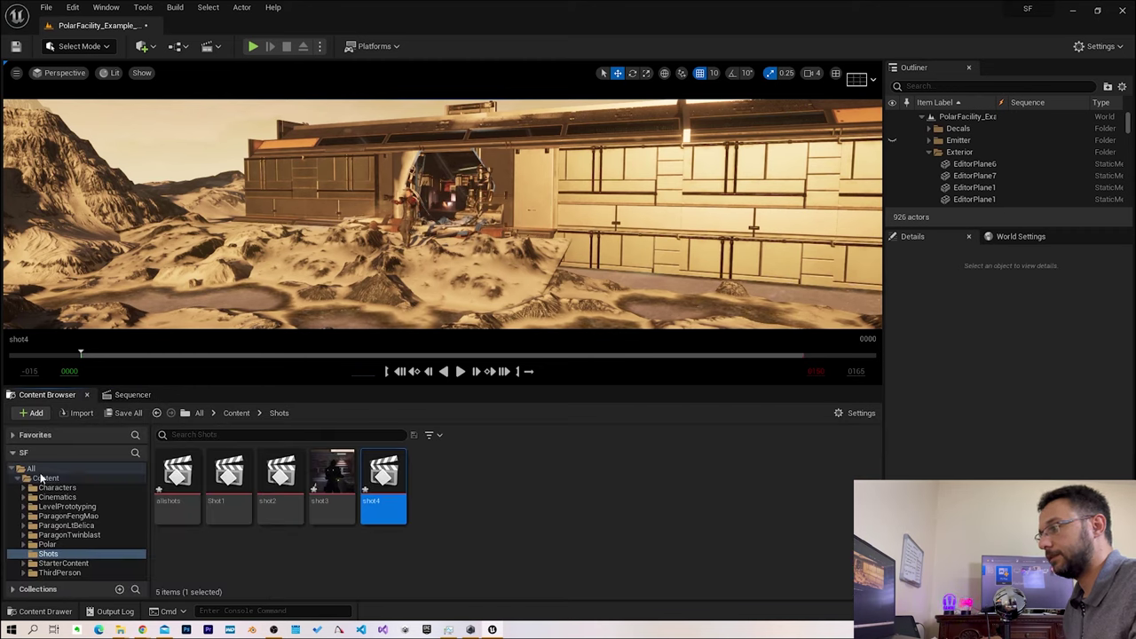
pyautogui.doubleClick(40, 472)
pyautogui.click(11, 468)
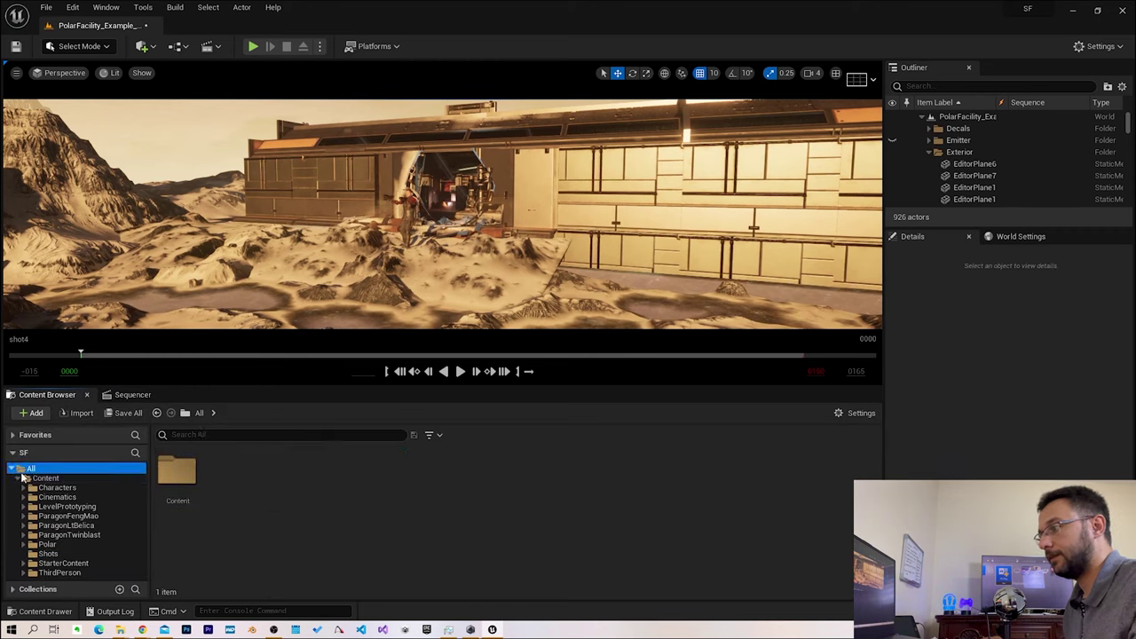
pyautogui.click(54, 478)
pyautogui.moveTo(692, 486); pyautogui.dragTo(139, 393)
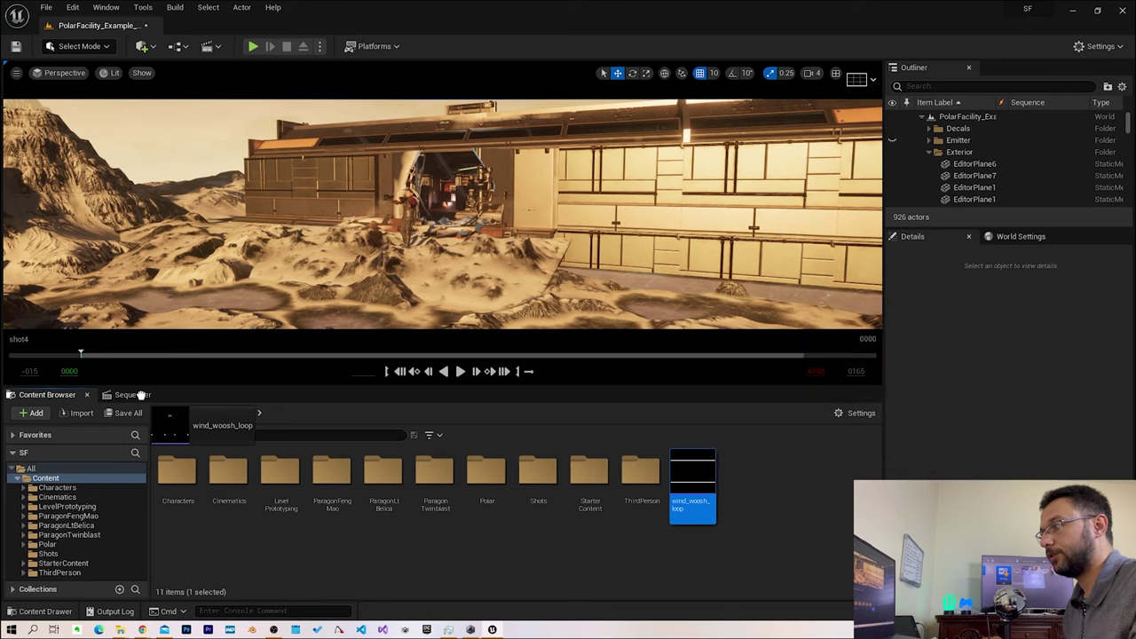
pyautogui.moveTo(139, 394); pyautogui.dragTo(40, 522)
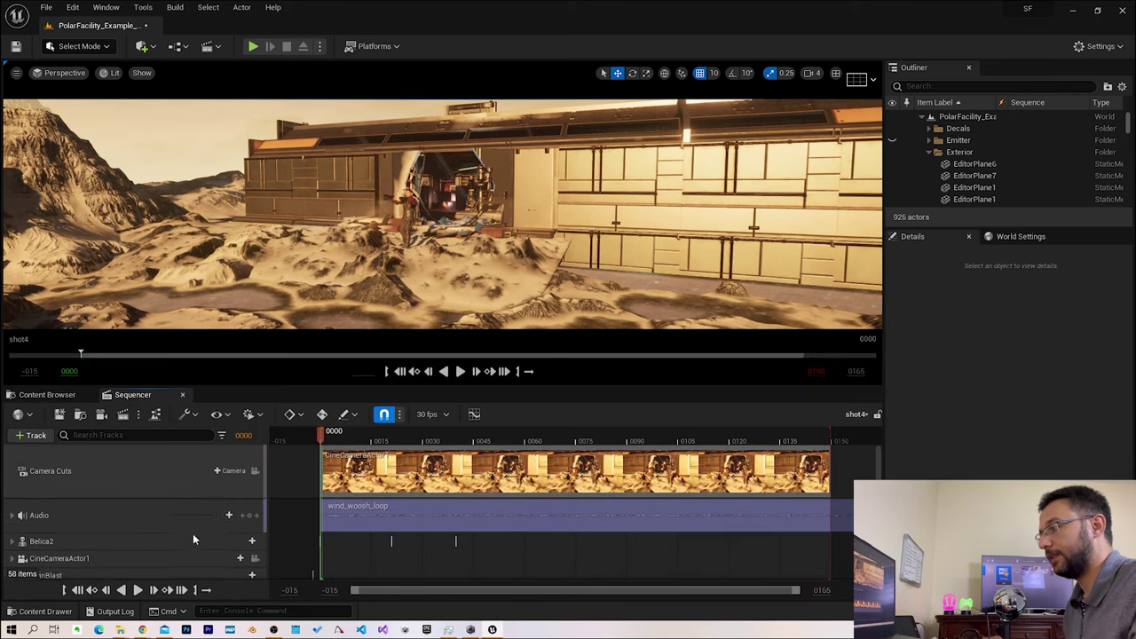
pyautogui.click(136, 590)
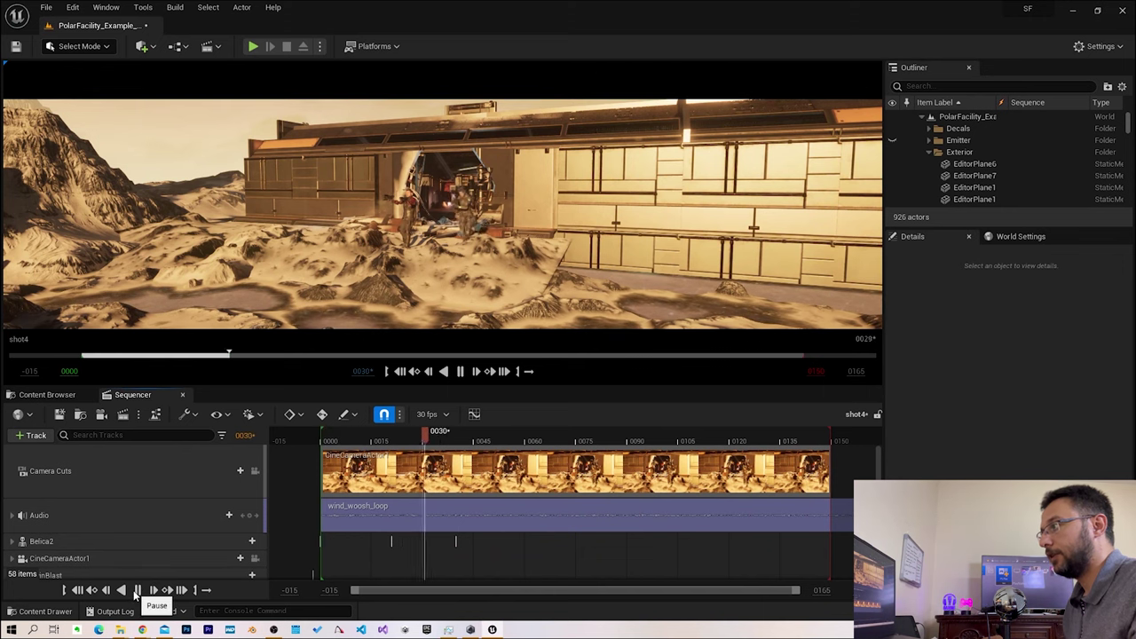
pyautogui.click(137, 590)
pyautogui.scroll(-2, 445, 496)
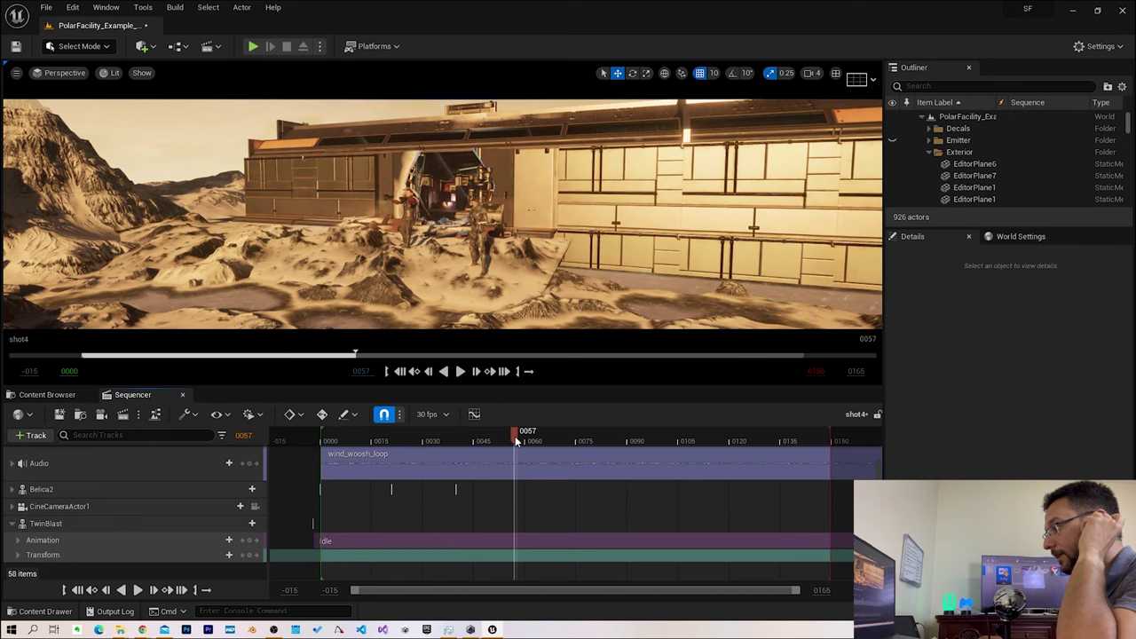
# Add a FengMao_Intro_BoastResponse_010 clip to shot4 by mistake, preview it, then delete that track
pyautogui.click(219, 463)
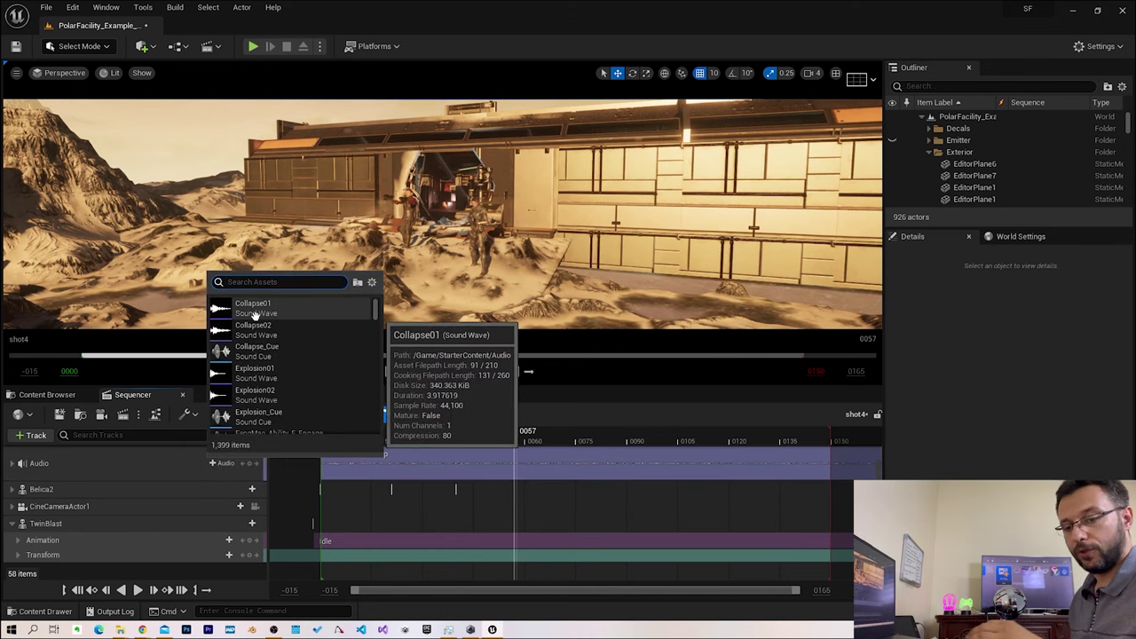
pyautogui.write('boast')
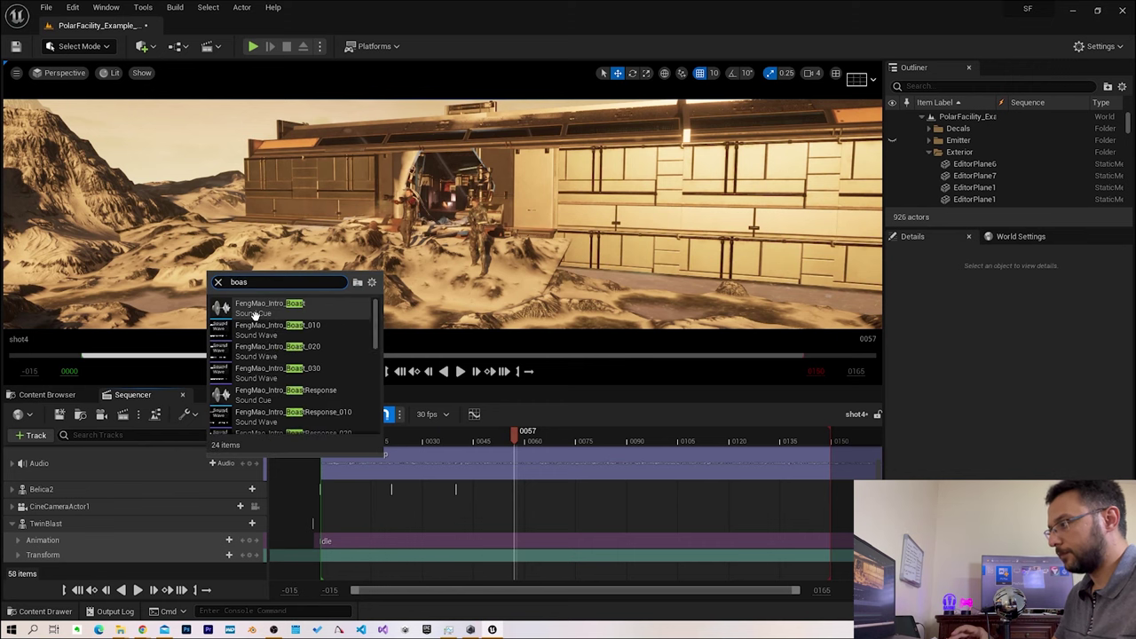
pyautogui.write('res')
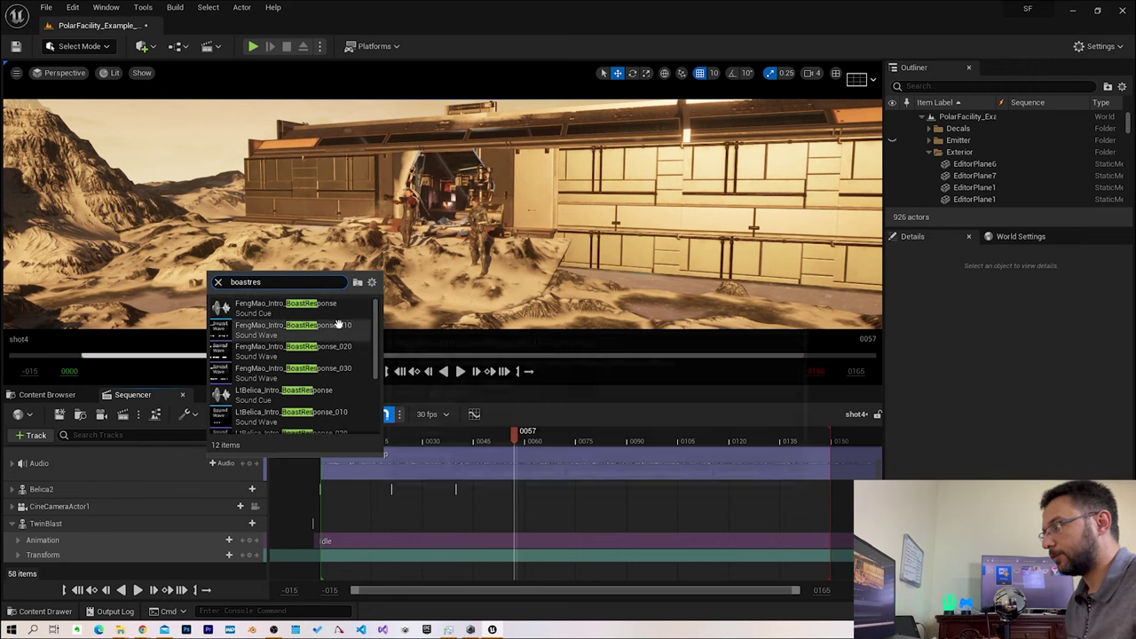
pyautogui.click(328, 329)
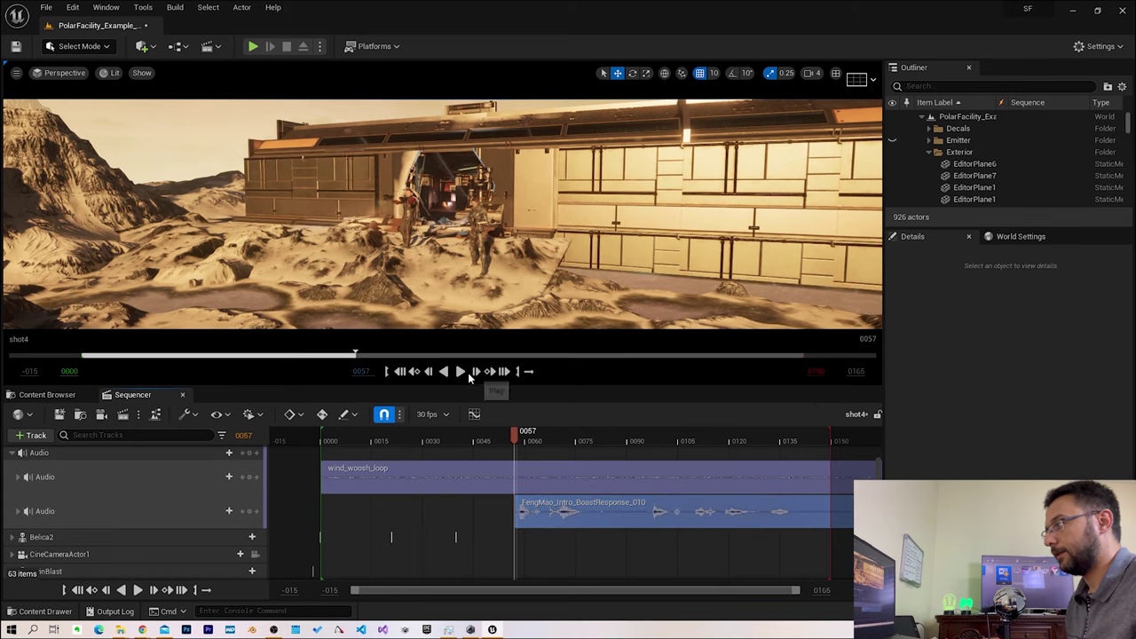
pyautogui.click(461, 372)
pyautogui.click(462, 372)
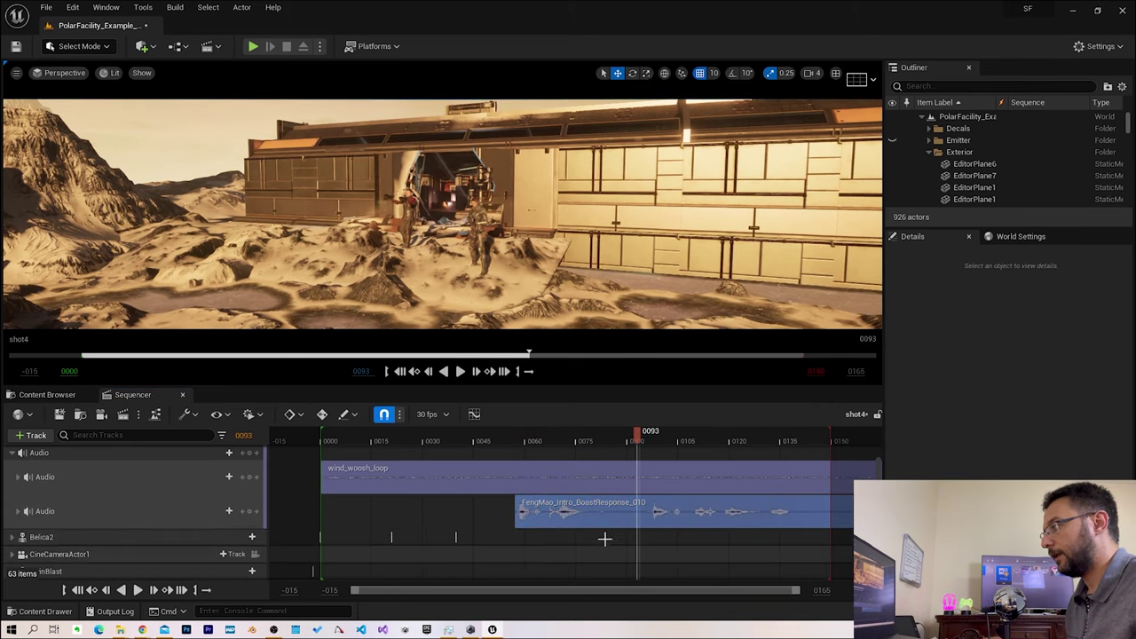
pyautogui.click(601, 516)
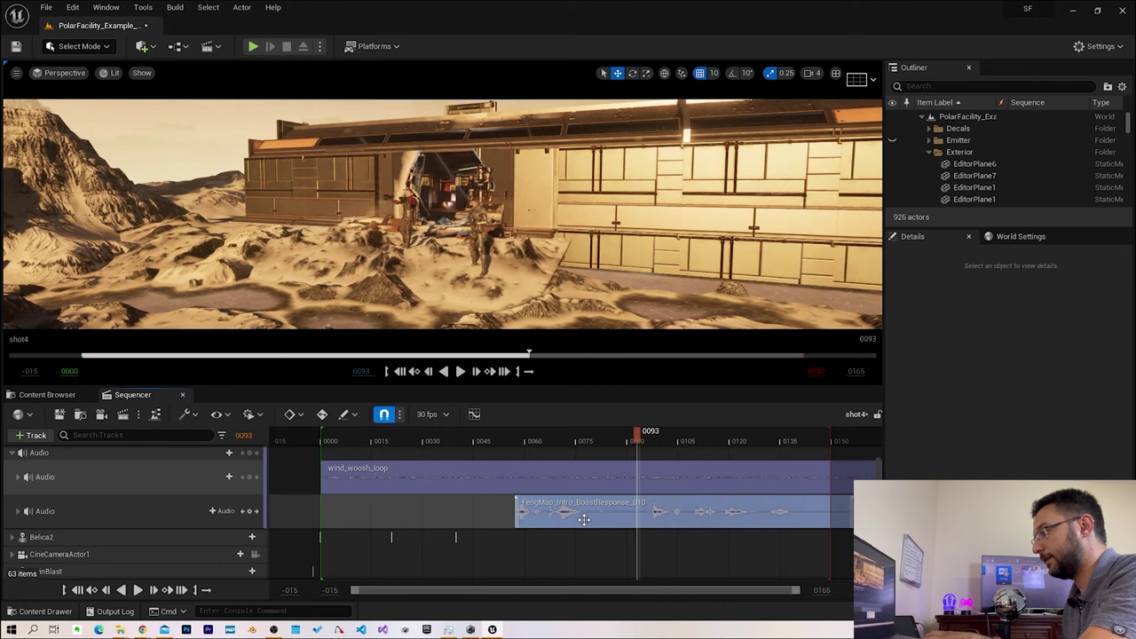
pyautogui.press('Delete')
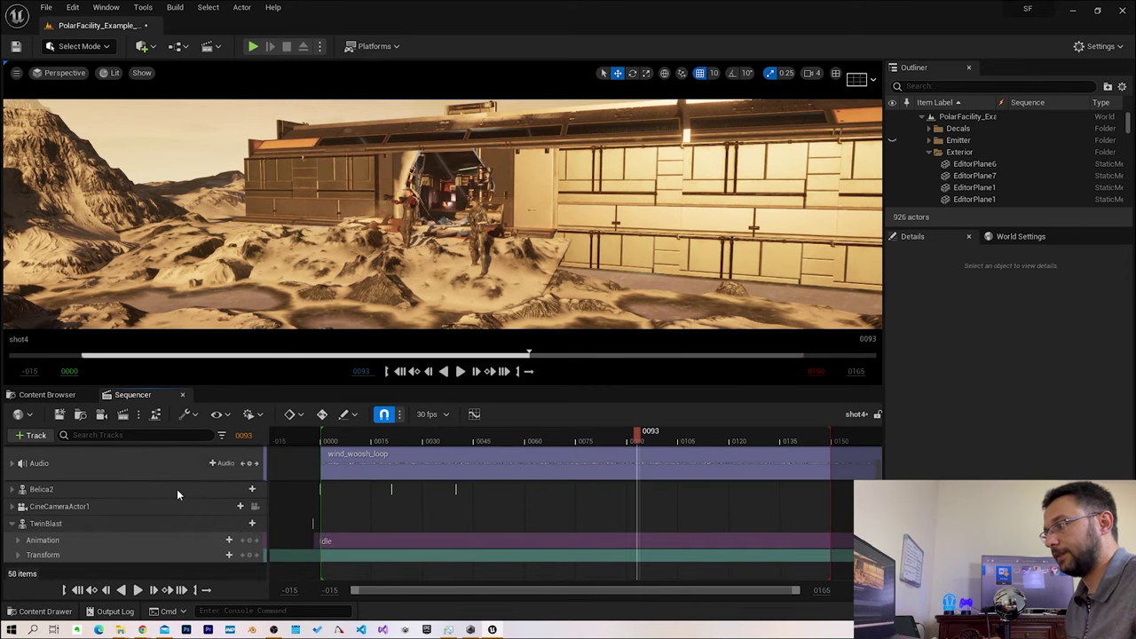
# Search 'boastrespo' and add LtBelica_Intro_BoastResponse_010 to shot4's audio, then play it
pyautogui.click(214, 465)
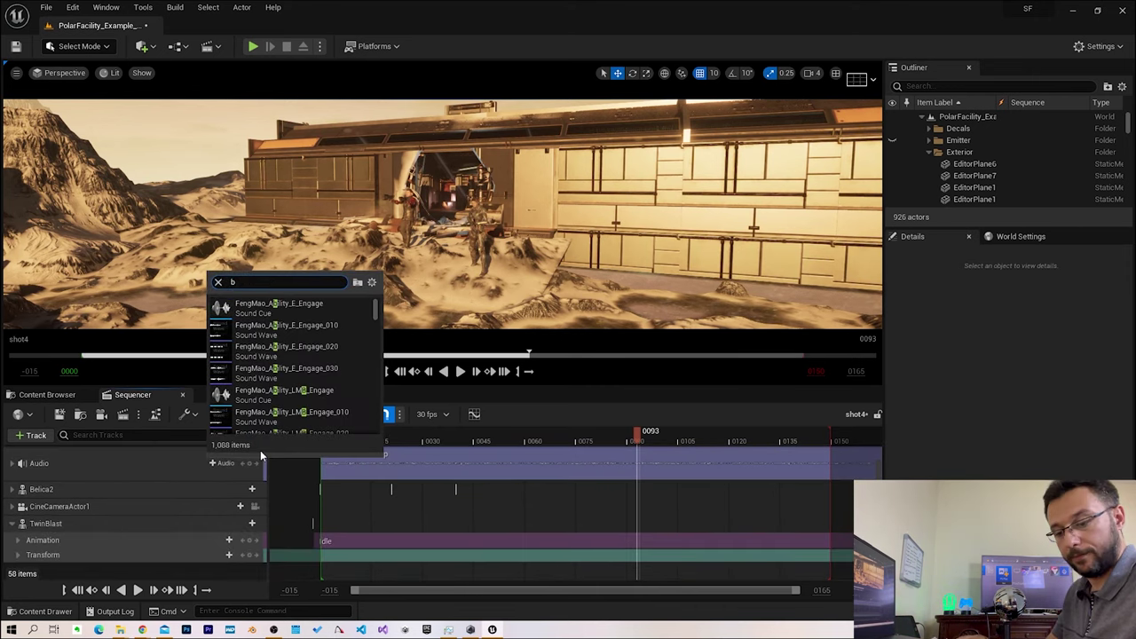
pyautogui.write('boaas')
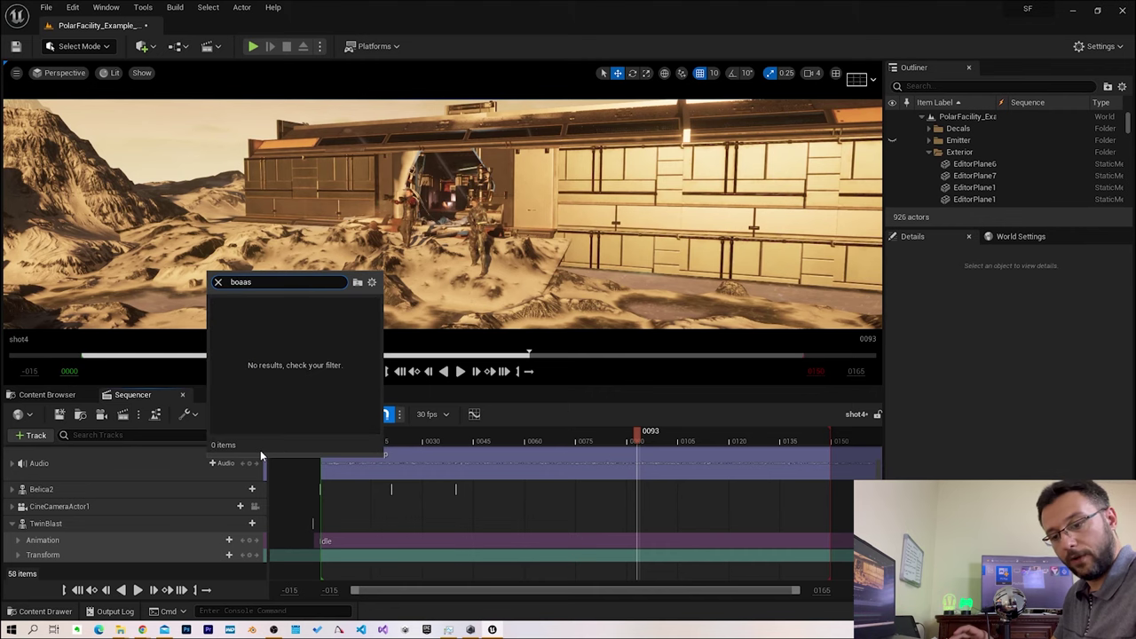
pyautogui.write('tres')
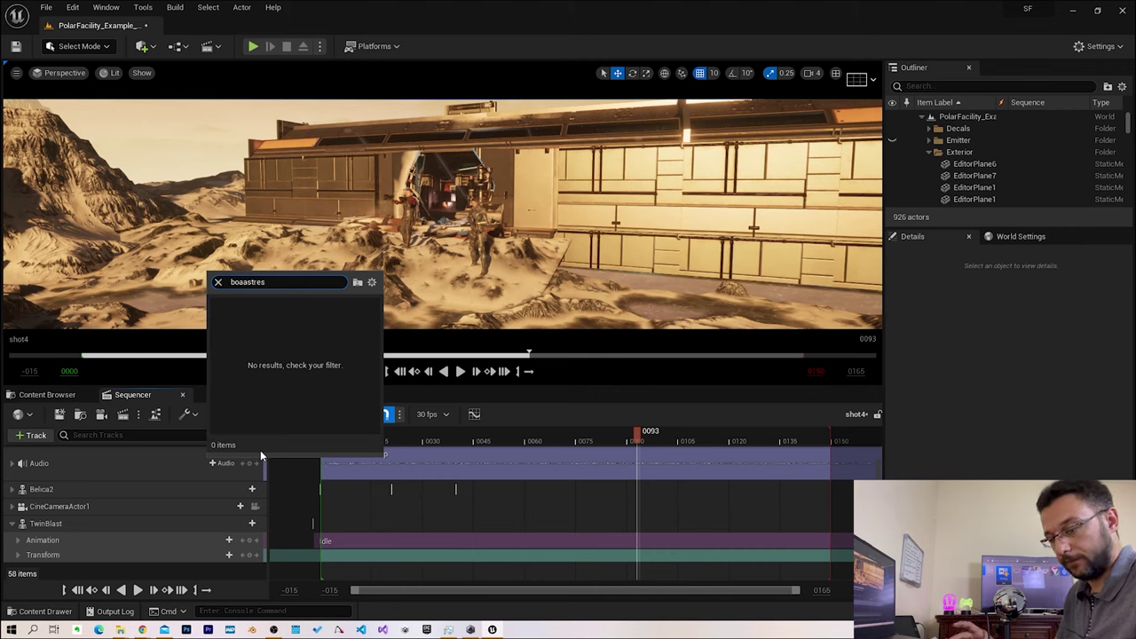
pyautogui.write('po')
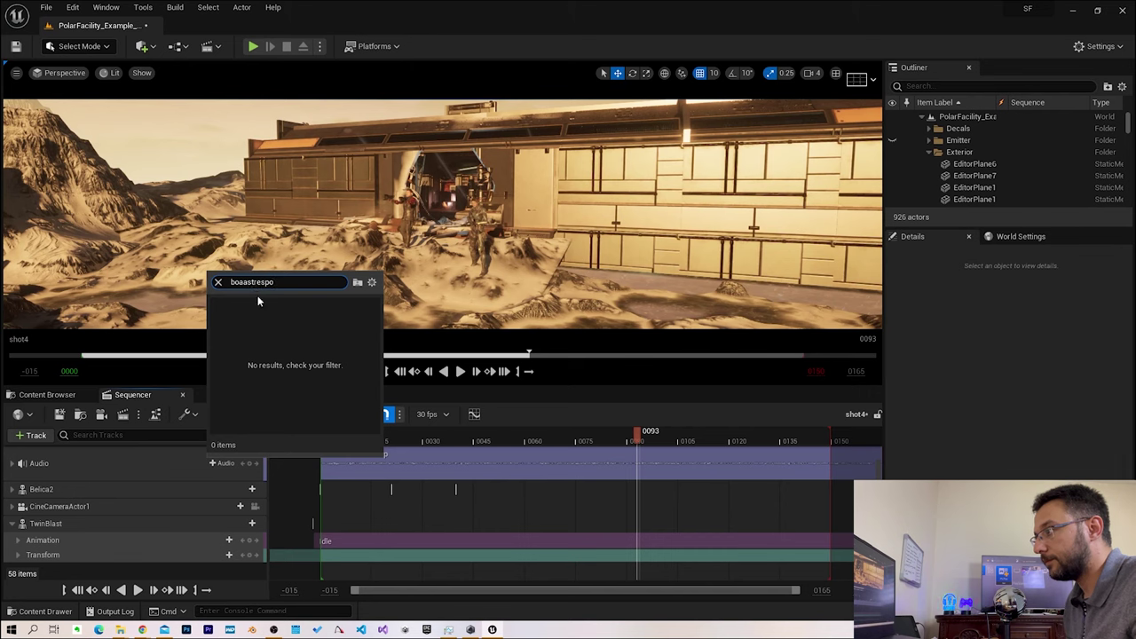
pyautogui.press('Left')
pyautogui.press('Left')
pyautogui.press('Left')
pyautogui.press('BackSpace')
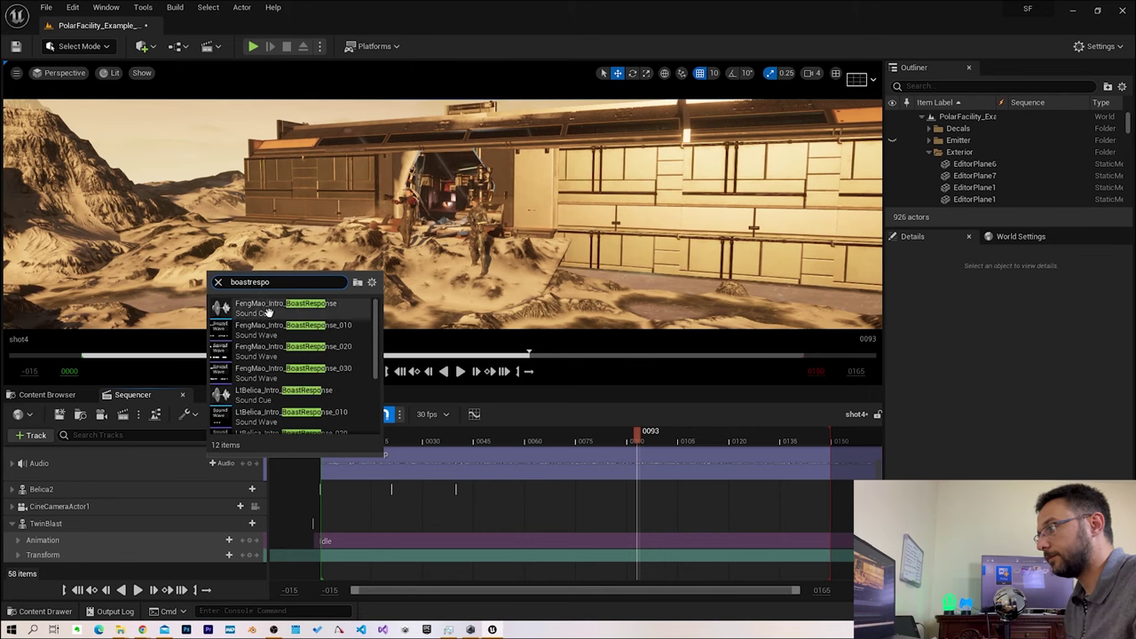
pyautogui.scroll(-2, 321, 339)
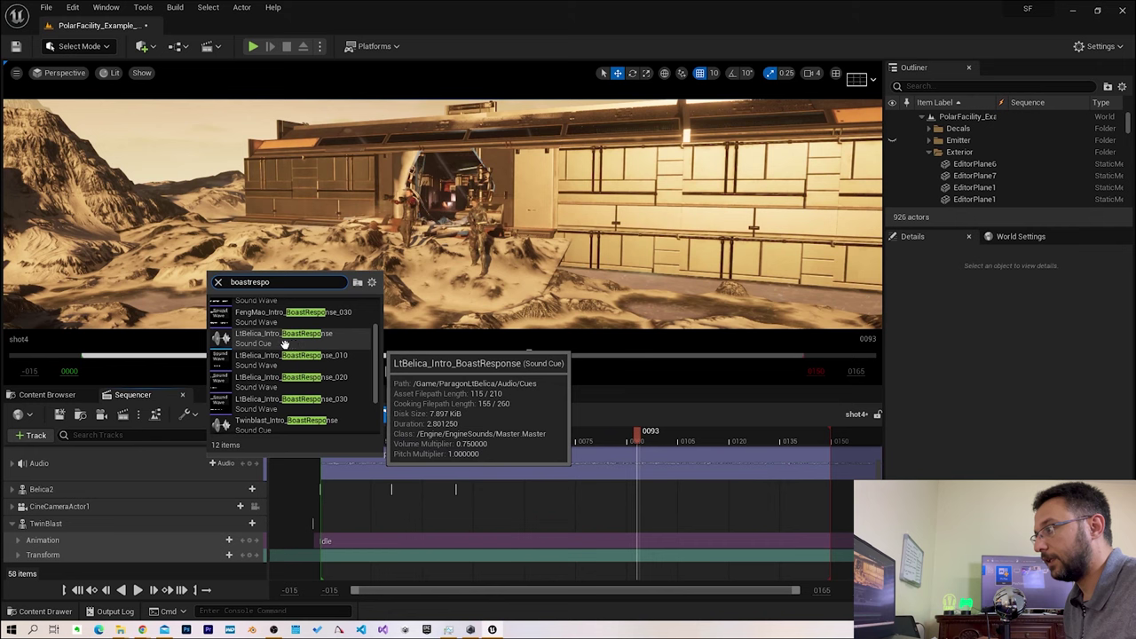
pyautogui.click(327, 357)
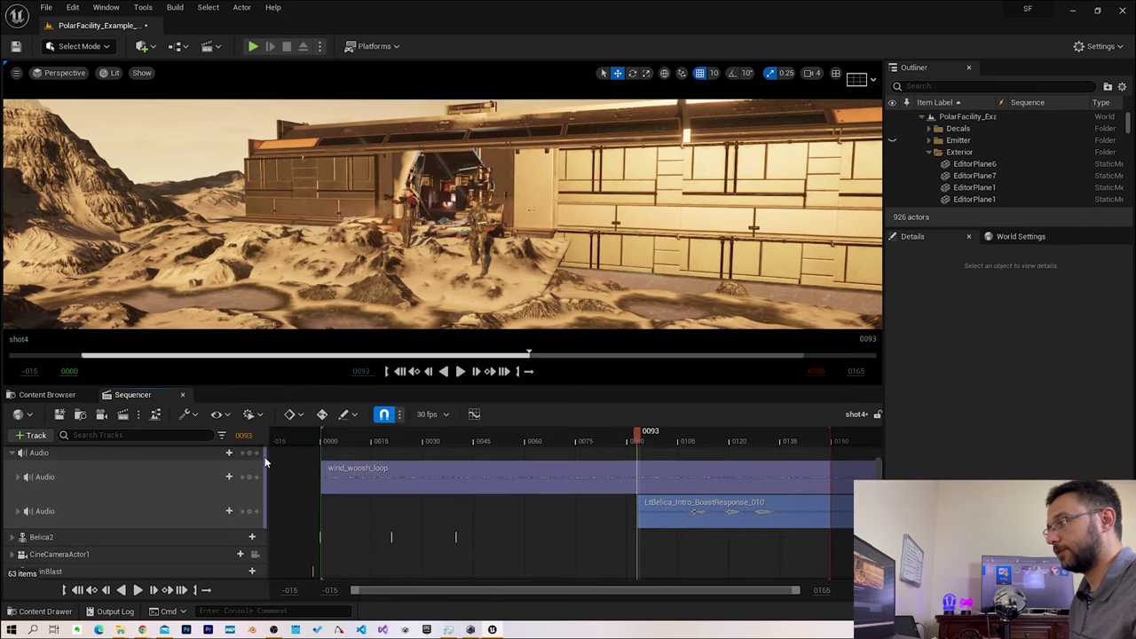
pyautogui.click(459, 372)
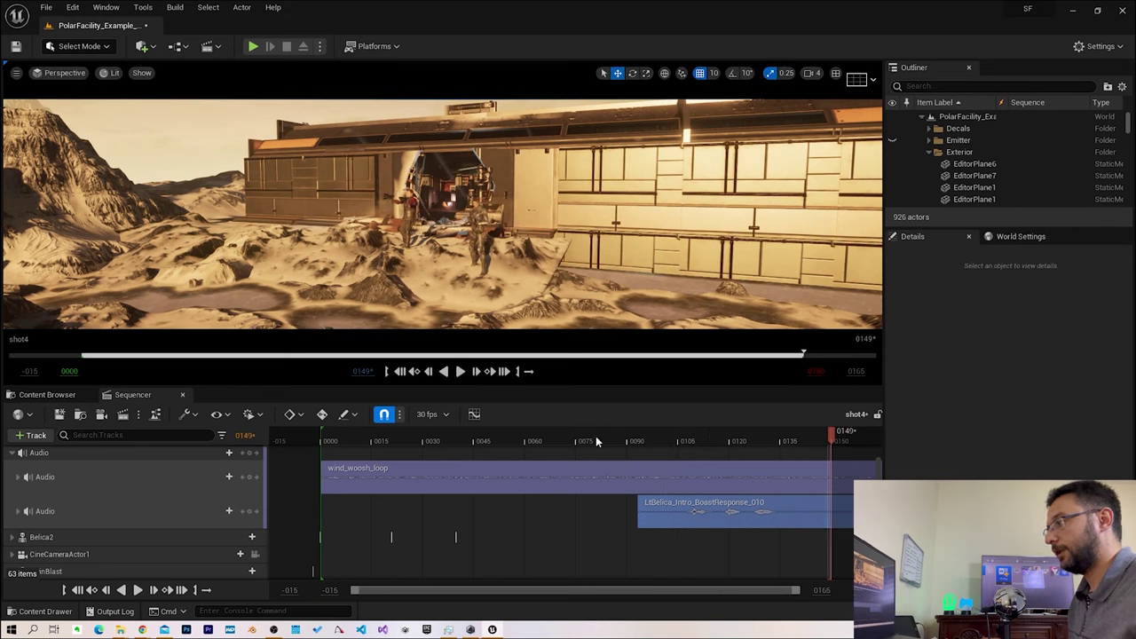
# Slide the BoastResponse clip earlier to start around frame 60 and replay to check timing
pyautogui.moveTo(750, 519); pyautogui.dragTo(684, 519)
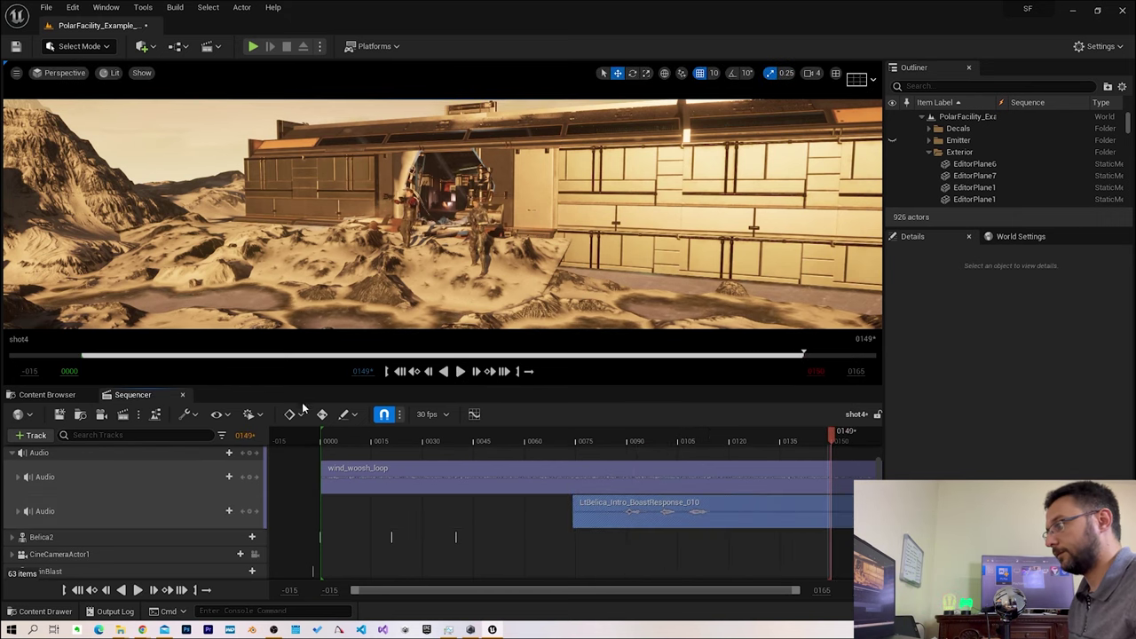
pyautogui.moveTo(459, 438); pyautogui.dragTo(329, 438)
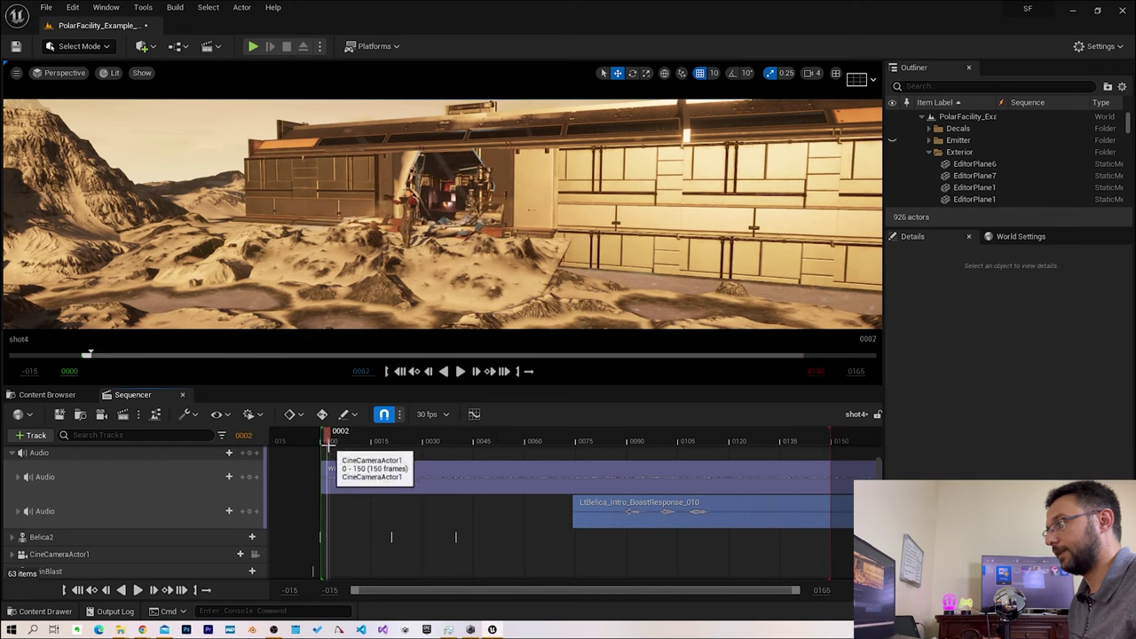
pyautogui.click(458, 372)
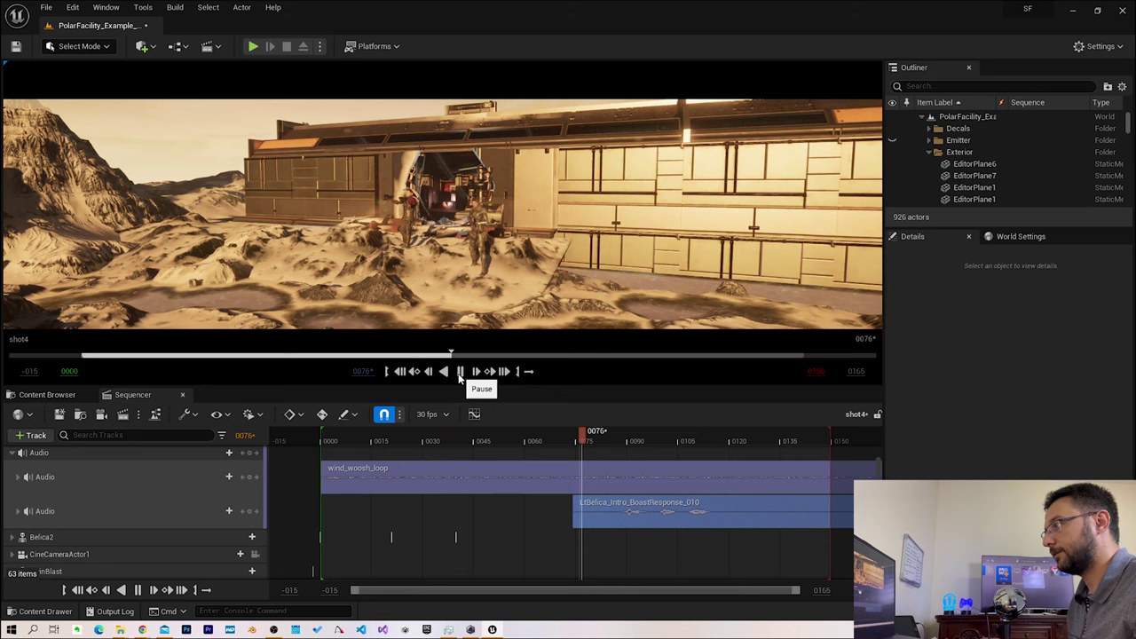
pyautogui.click(458, 371)
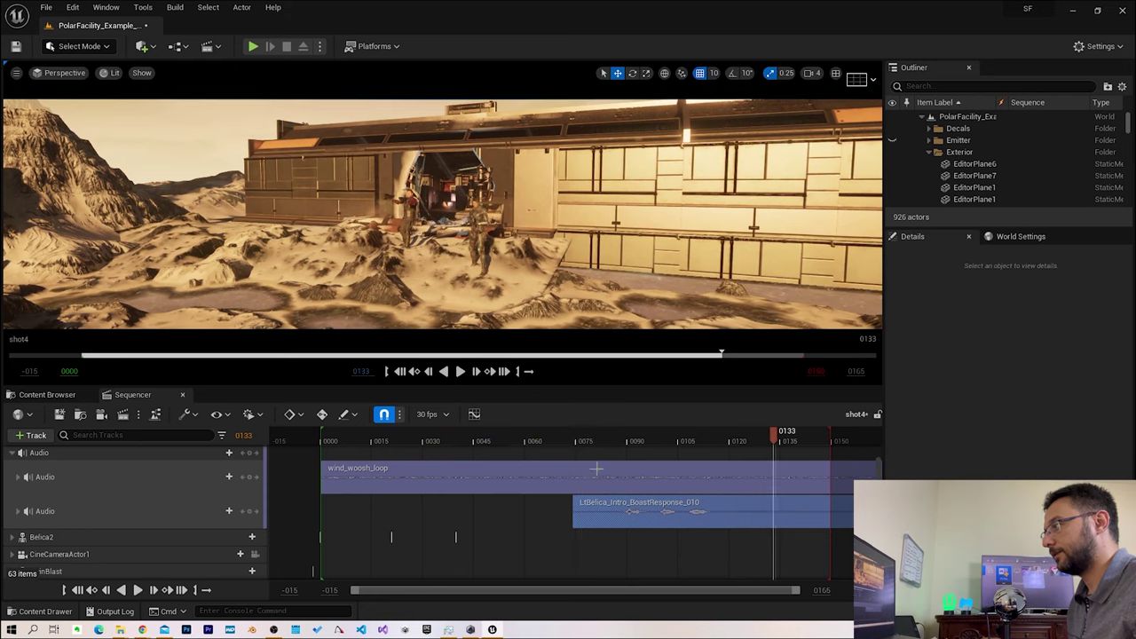
pyautogui.moveTo(590, 515); pyautogui.dragTo(543, 515)
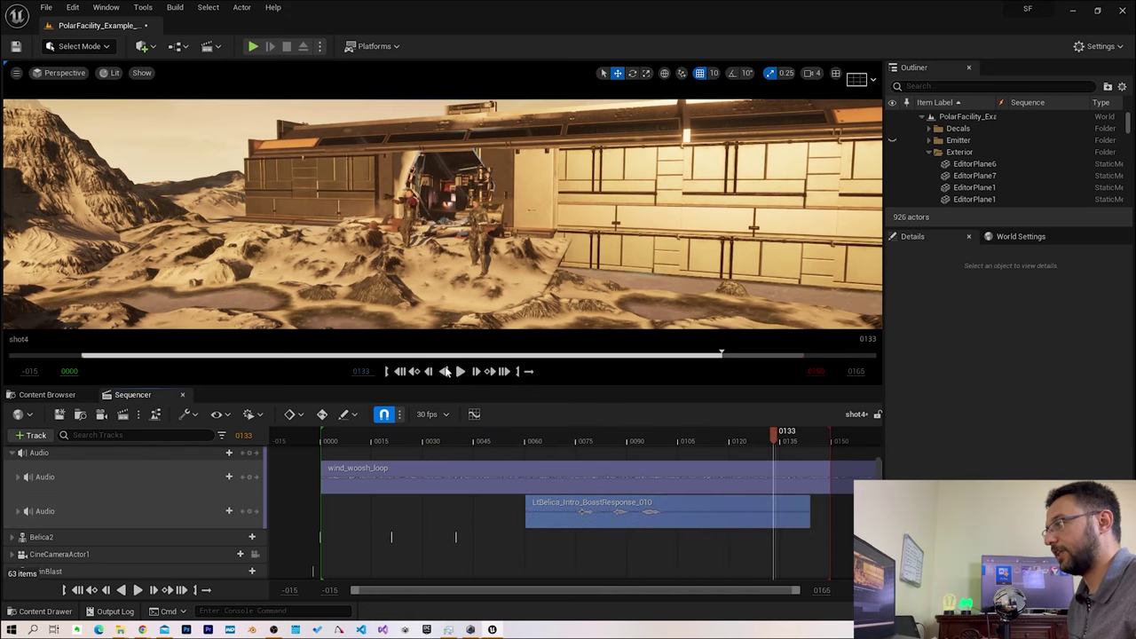
pyautogui.click(518, 441)
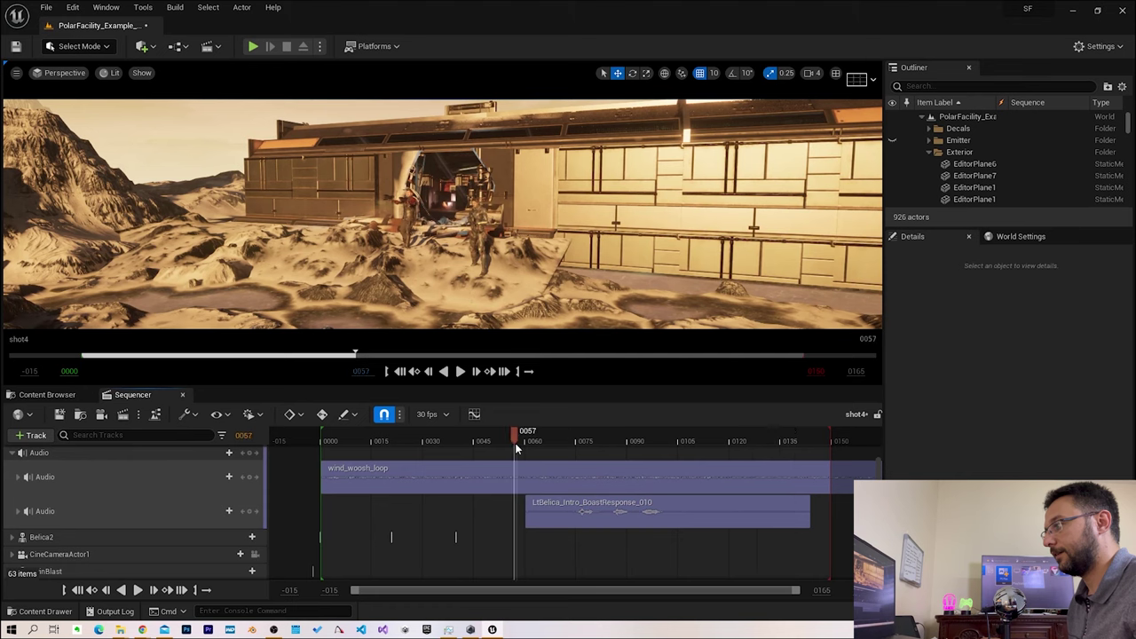
pyautogui.click(459, 372)
pyautogui.click(459, 372)
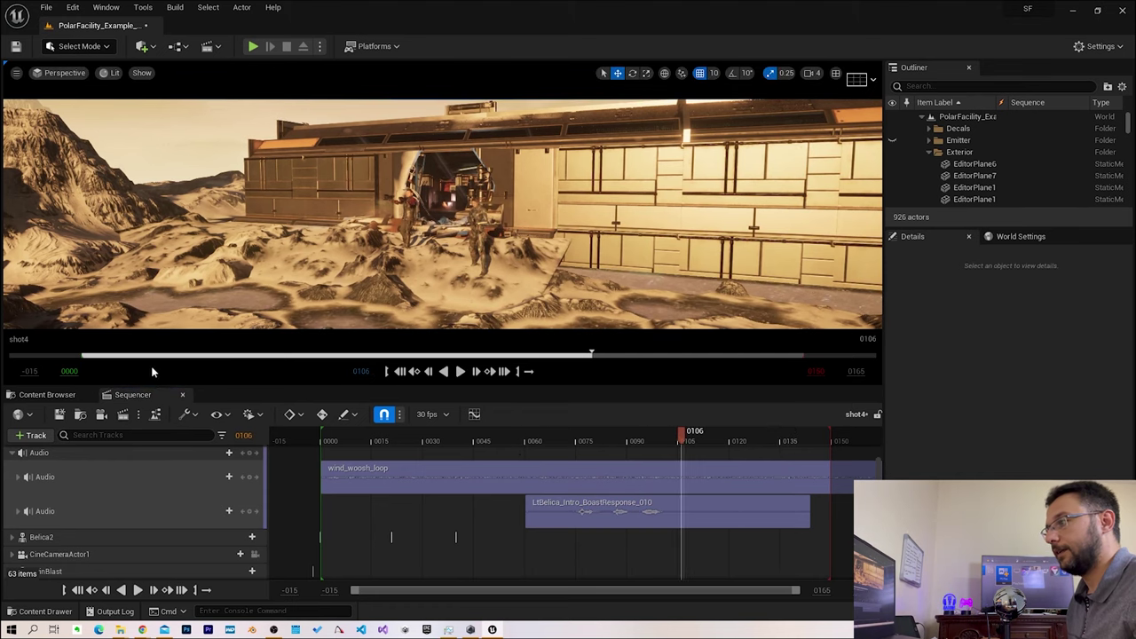
pyautogui.click(87, 395)
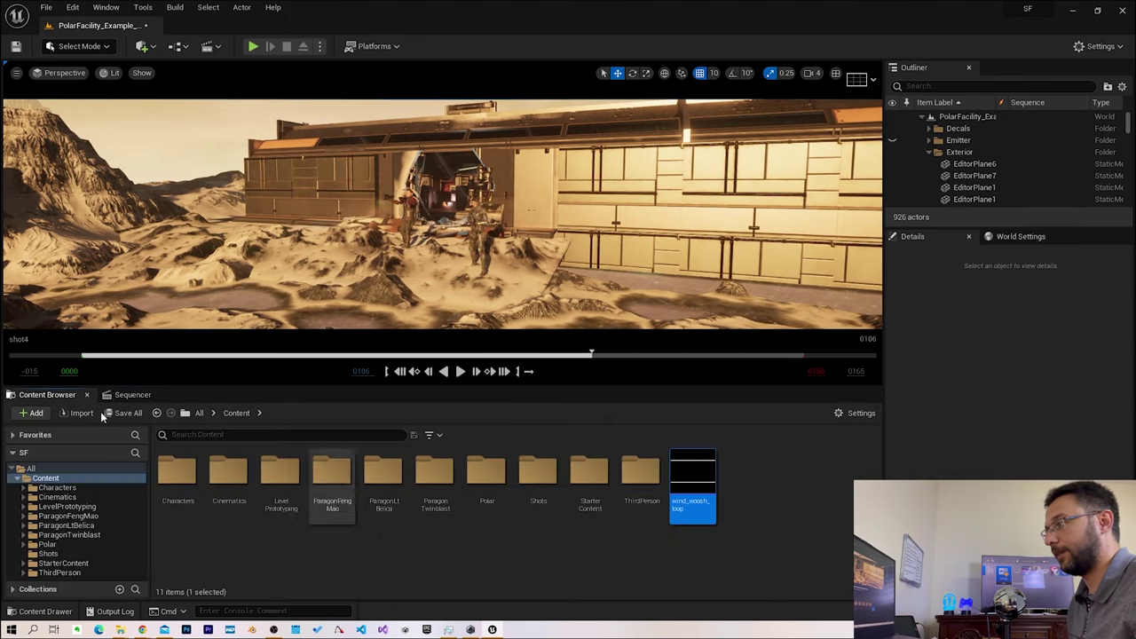
# Open the allshots Level Sequence from the Shots folder in Sequencer
pyautogui.click(80, 554)
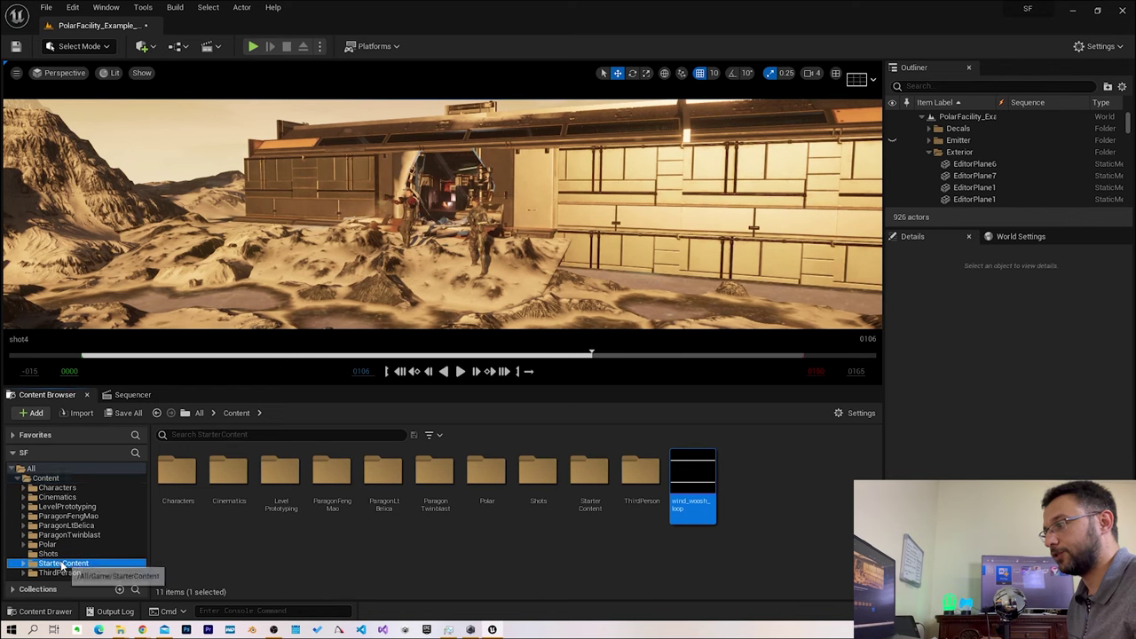
pyautogui.click(177, 471)
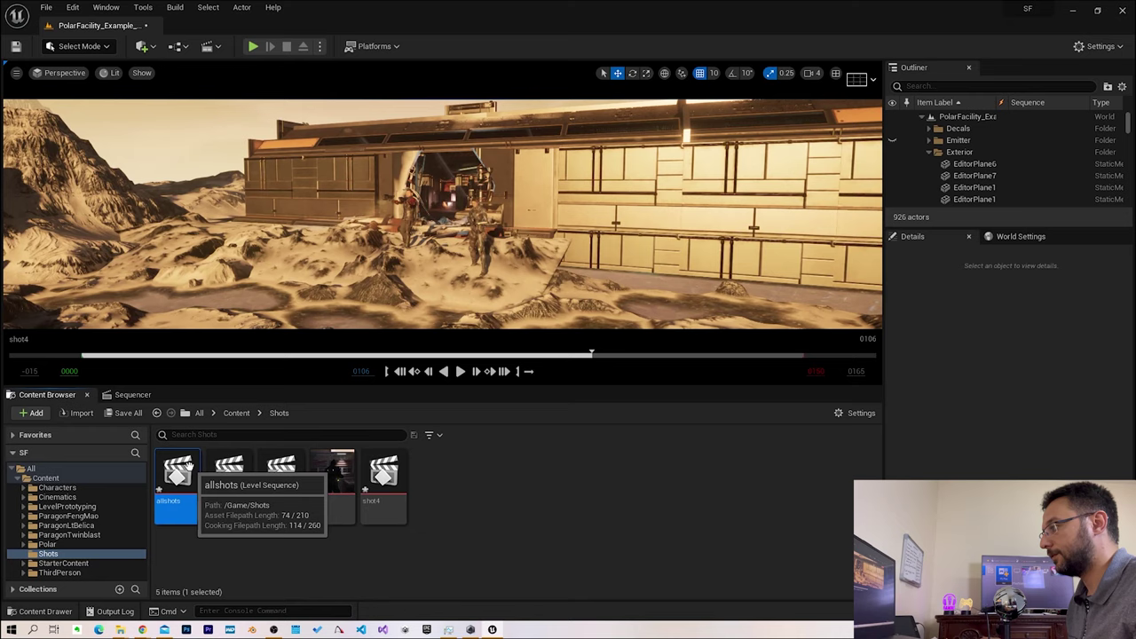
pyautogui.doubleClick(187, 467)
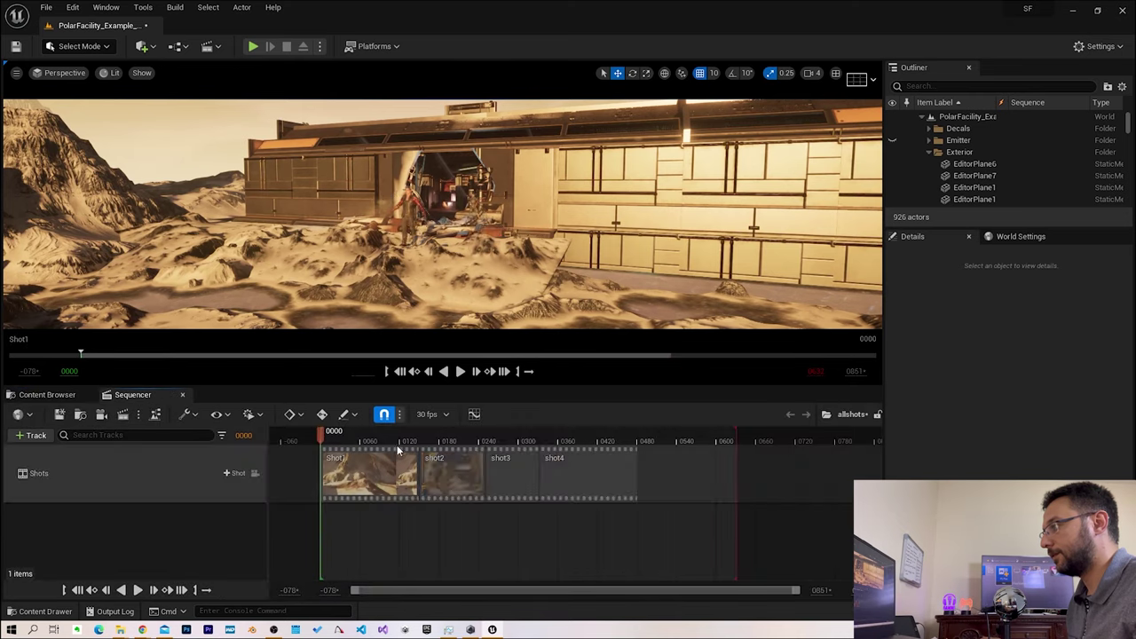
pyautogui.click(59, 74)
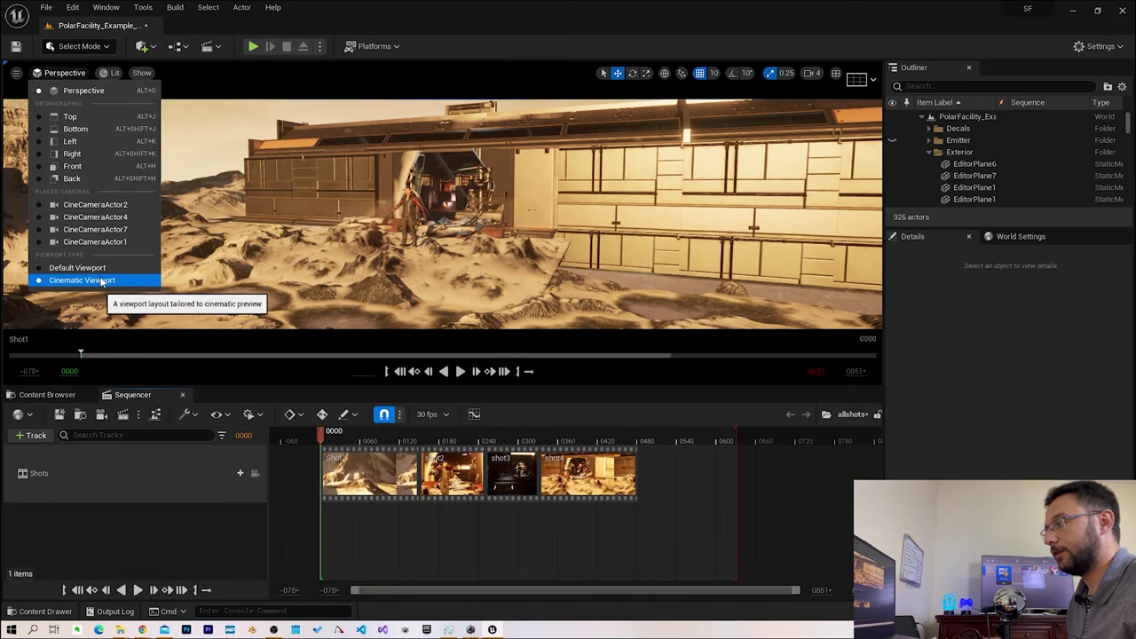
# Switch to the Cinematic Viewport, lock the view to the shot cameras and enlarge the viewport
pyautogui.click(460, 372)
pyautogui.click(460, 372)
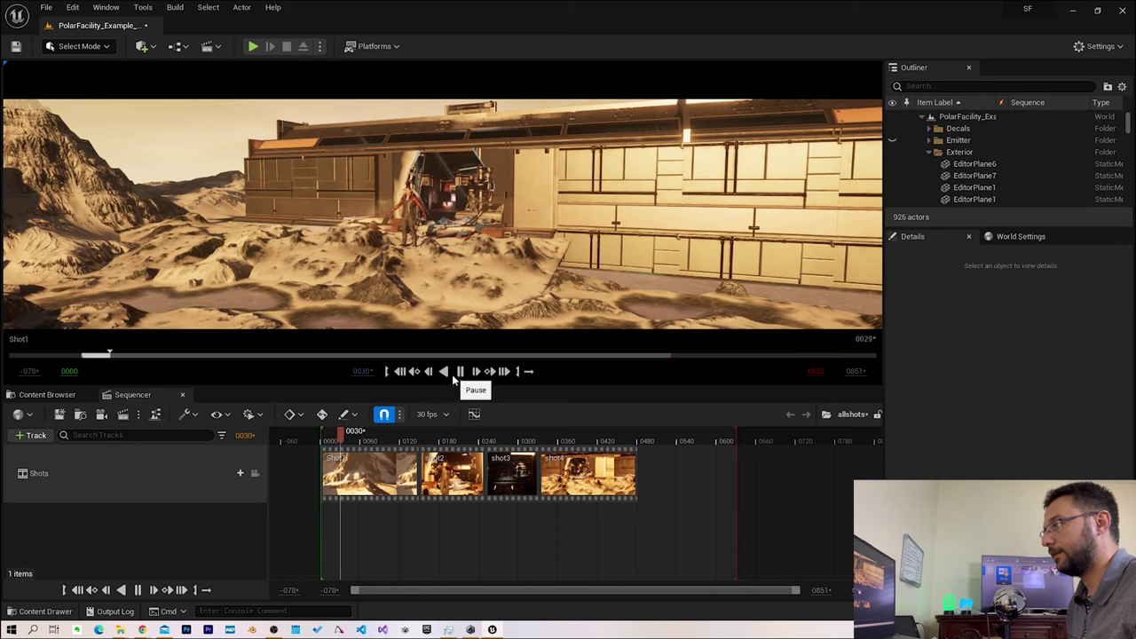
pyautogui.click(461, 372)
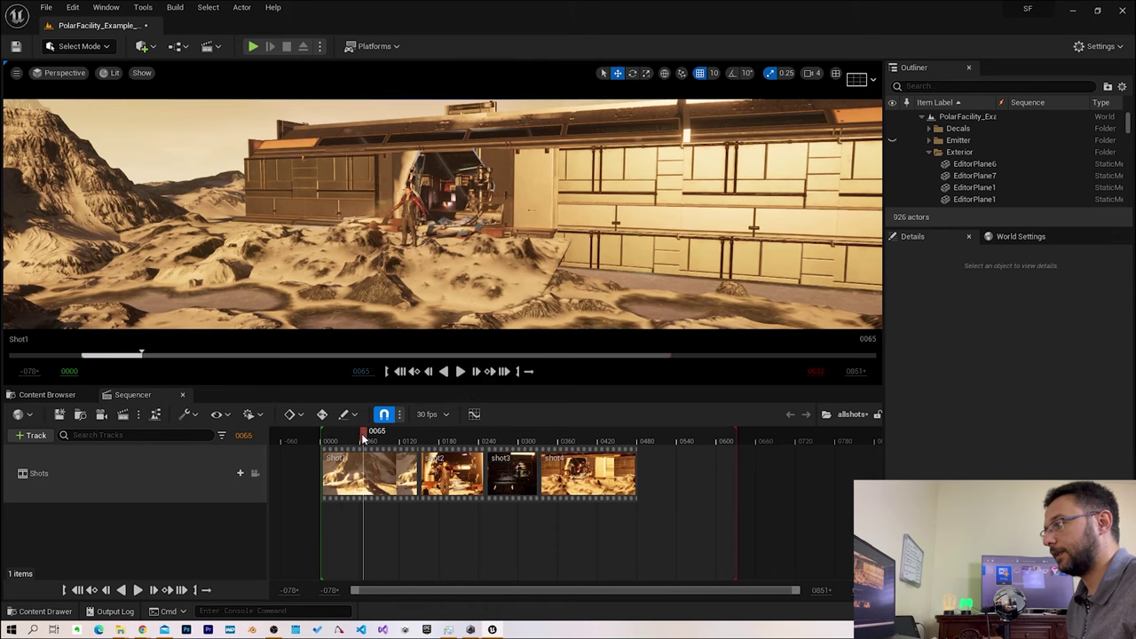
pyautogui.click(324, 444)
pyautogui.click(255, 473)
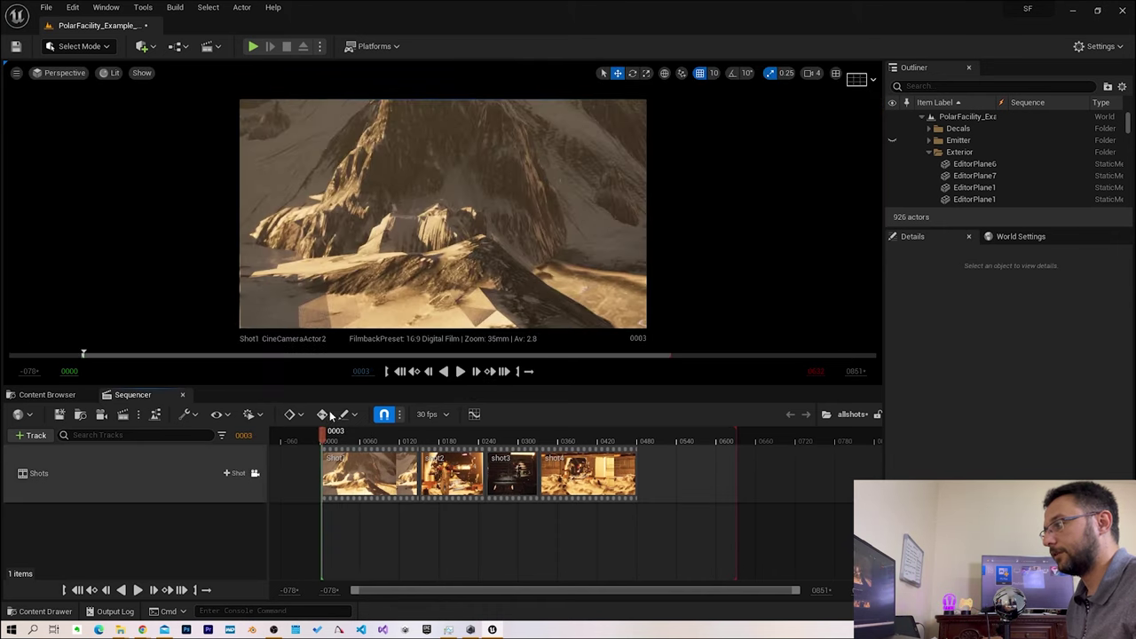
pyautogui.moveTo(494, 387); pyautogui.dragTo(494, 508)
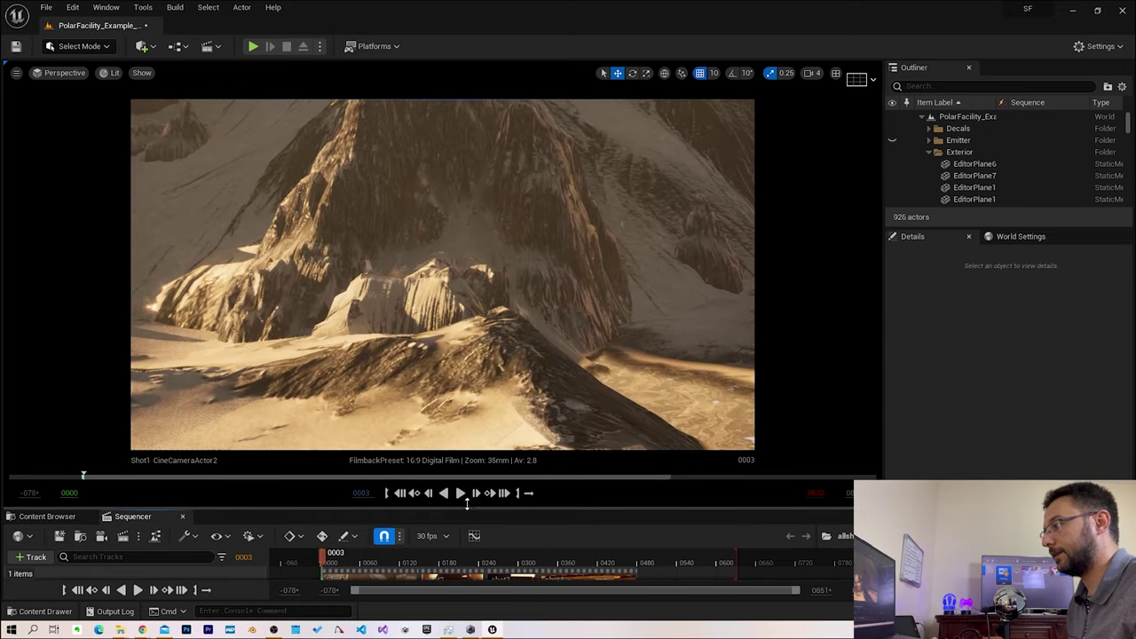
# Play allshots from shot1 into shot3, then restore the Sequencer panel and open shot2
pyautogui.click(460, 495)
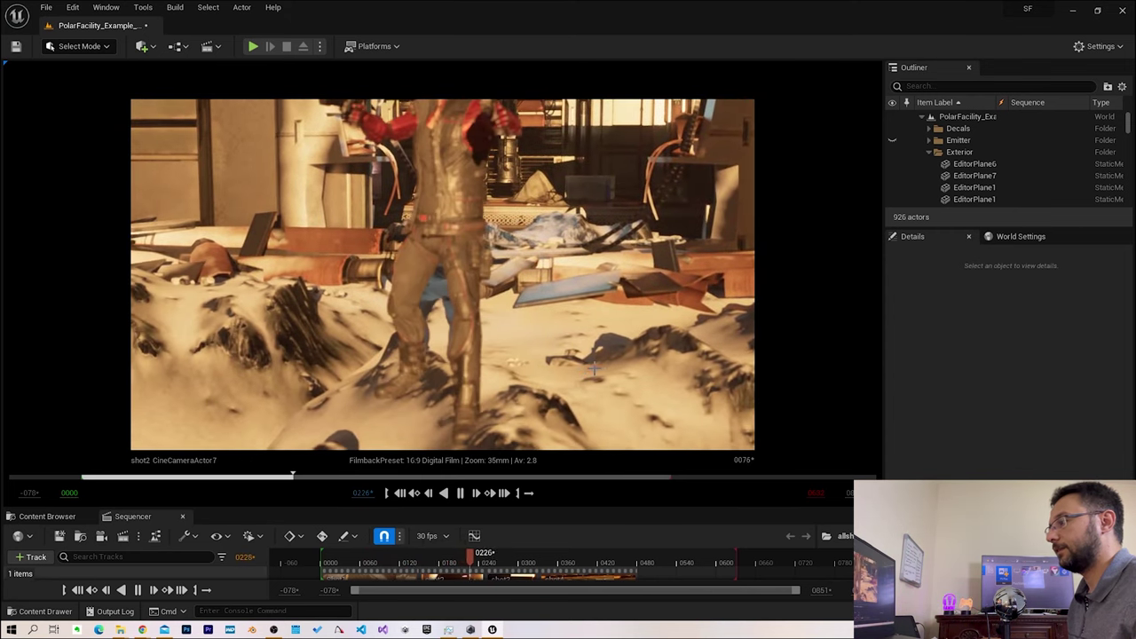
pyautogui.click(459, 492)
pyautogui.moveTo(477, 506); pyautogui.dragTo(479, 367)
pyautogui.doubleClick(459, 440)
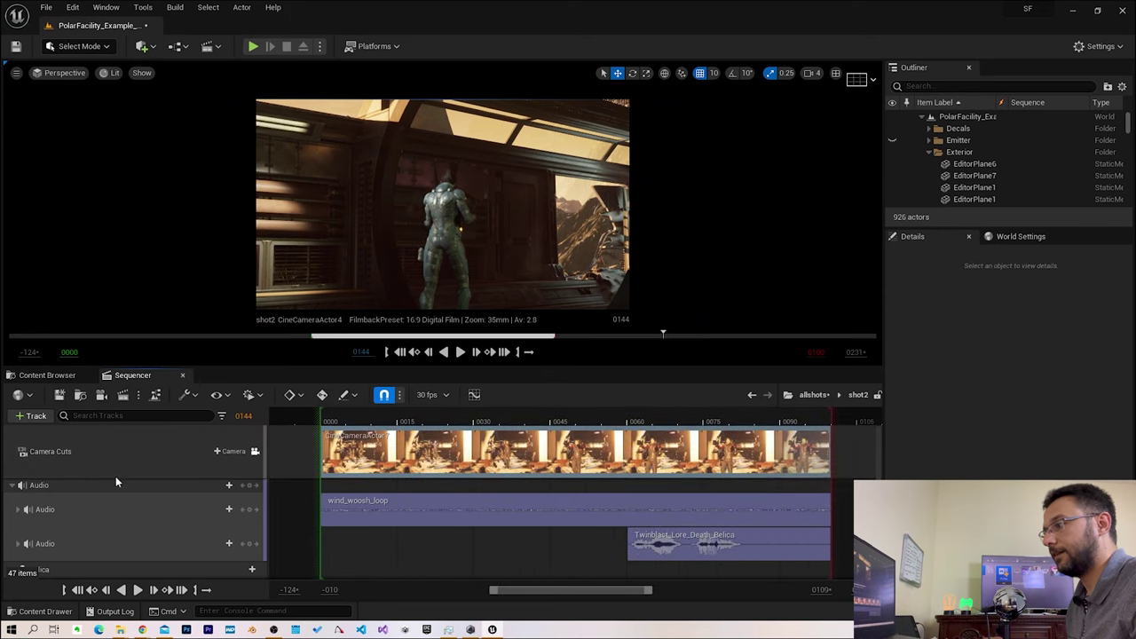
# Return the viewport to the default perspective view and select the CineCameraActor12 track
pyautogui.click(79, 461)
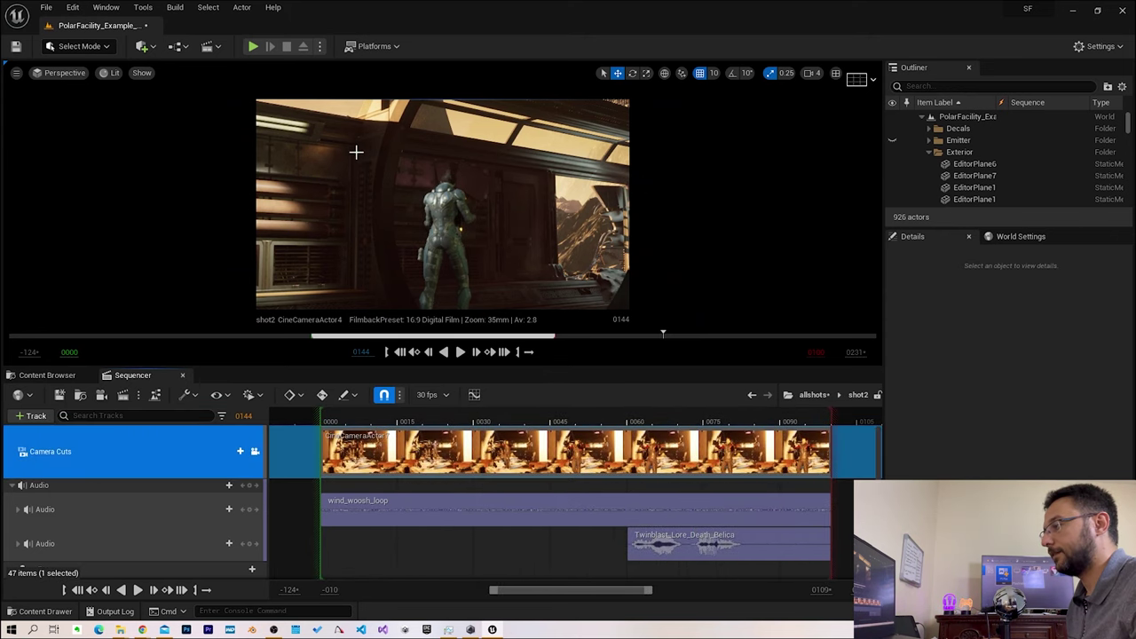
pyautogui.click(44, 78)
pyautogui.click(78, 268)
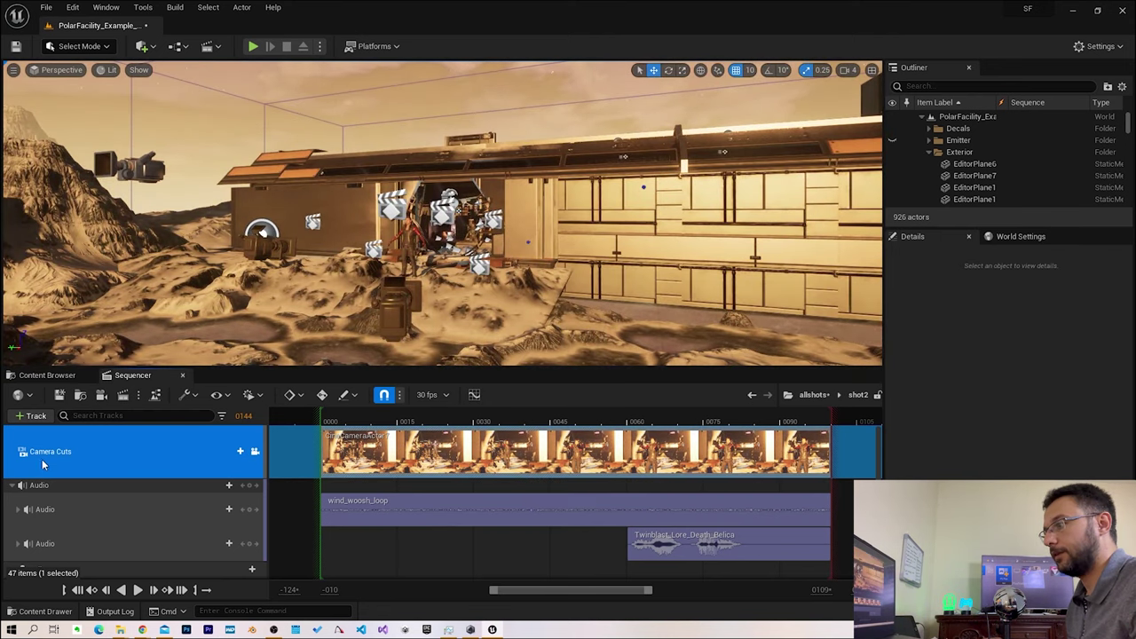
pyautogui.scroll(-2, 59, 530)
pyautogui.scroll(-2, 59, 531)
pyautogui.click(70, 480)
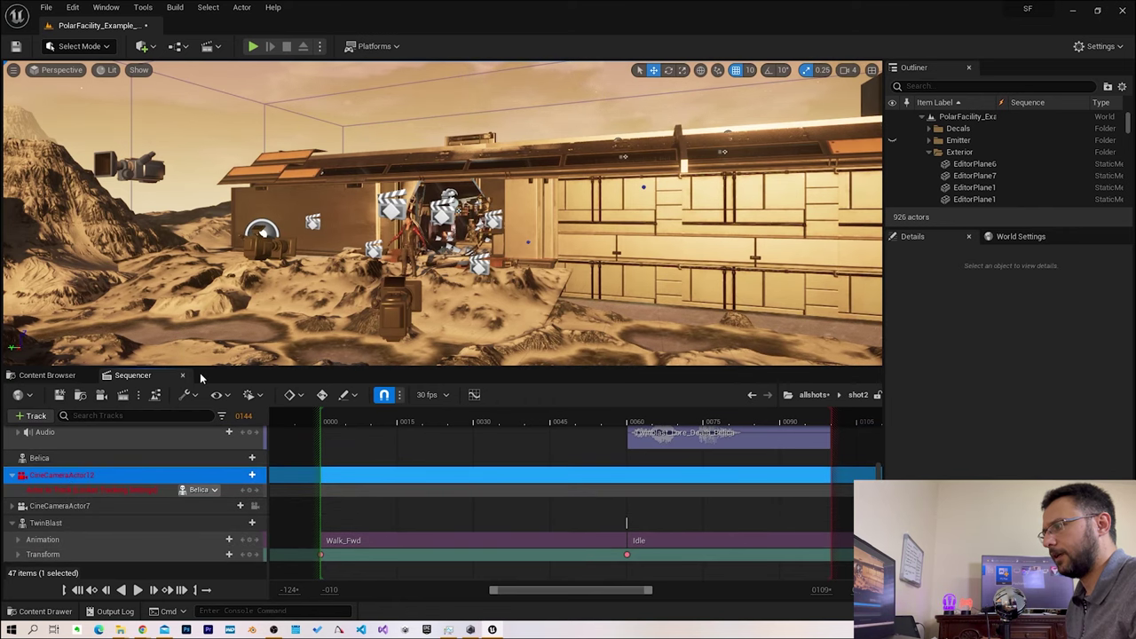
# Open shot2 on its own and delete its red missing-binding camera track
pyautogui.click(49, 375)
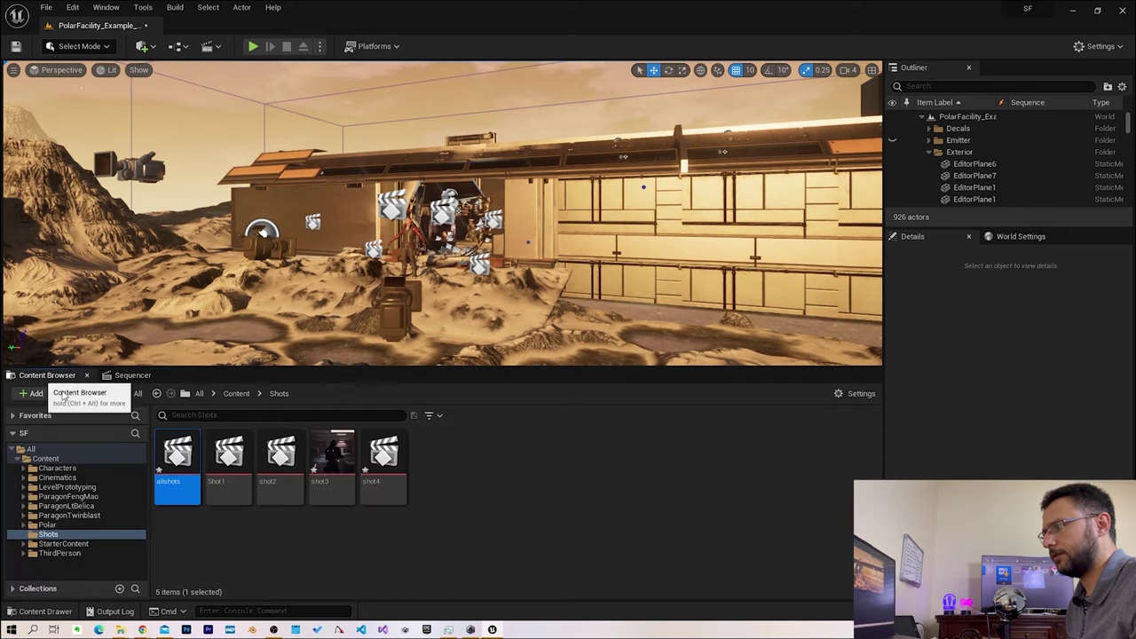
pyautogui.doubleClick(271, 454)
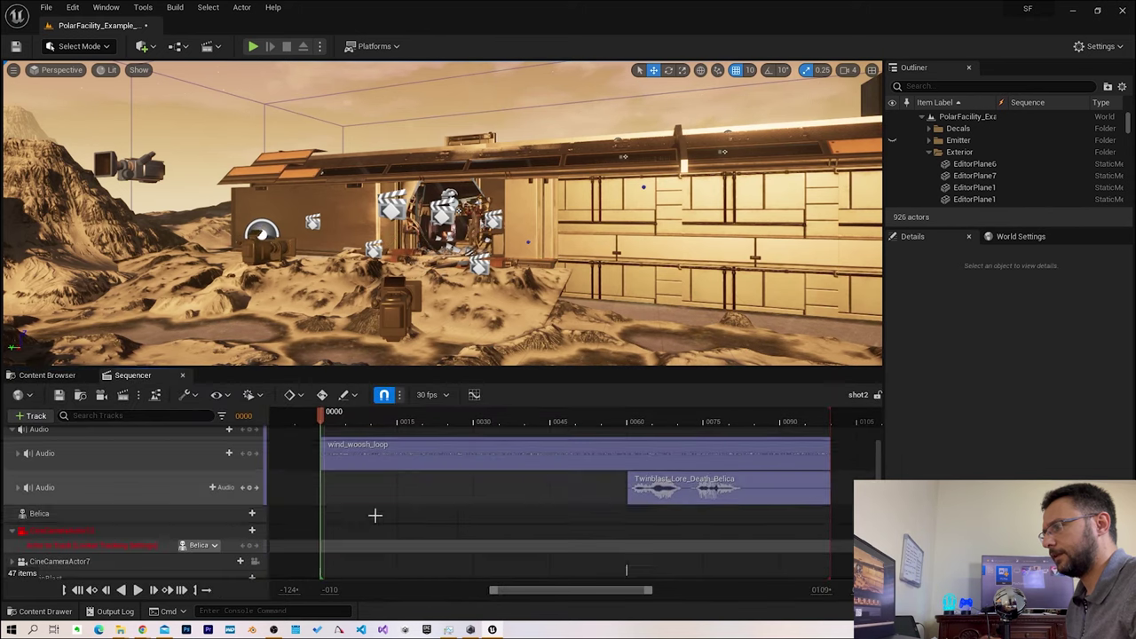
pyautogui.scroll(-2, 78, 515)
pyautogui.click(13, 475)
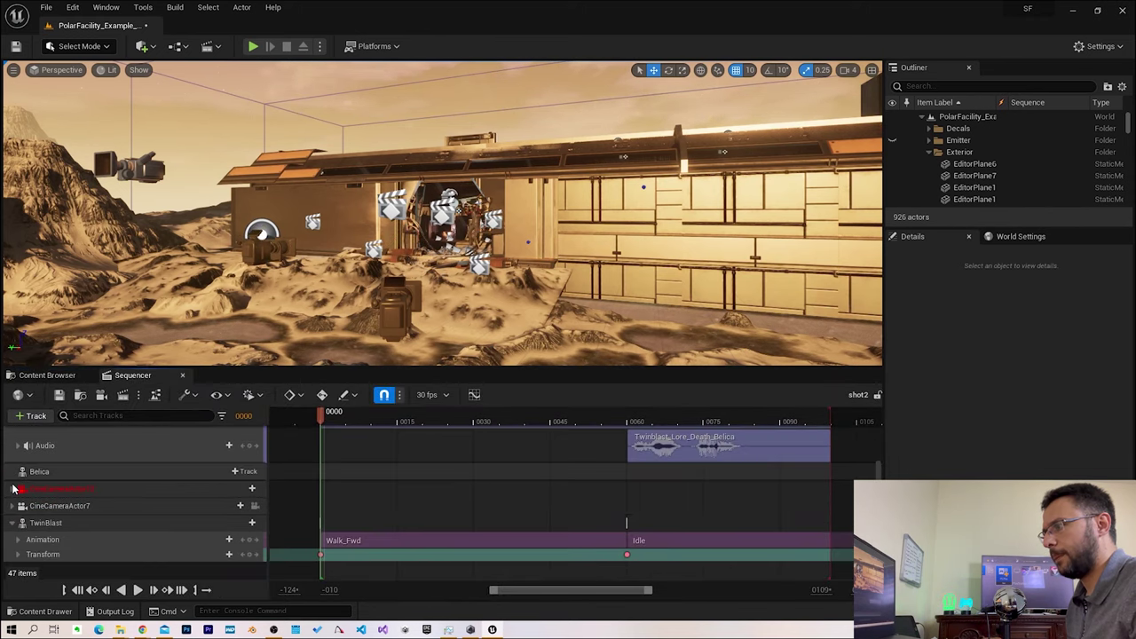
pyautogui.click(13, 489)
pyautogui.click(77, 519)
pyautogui.click(50, 494)
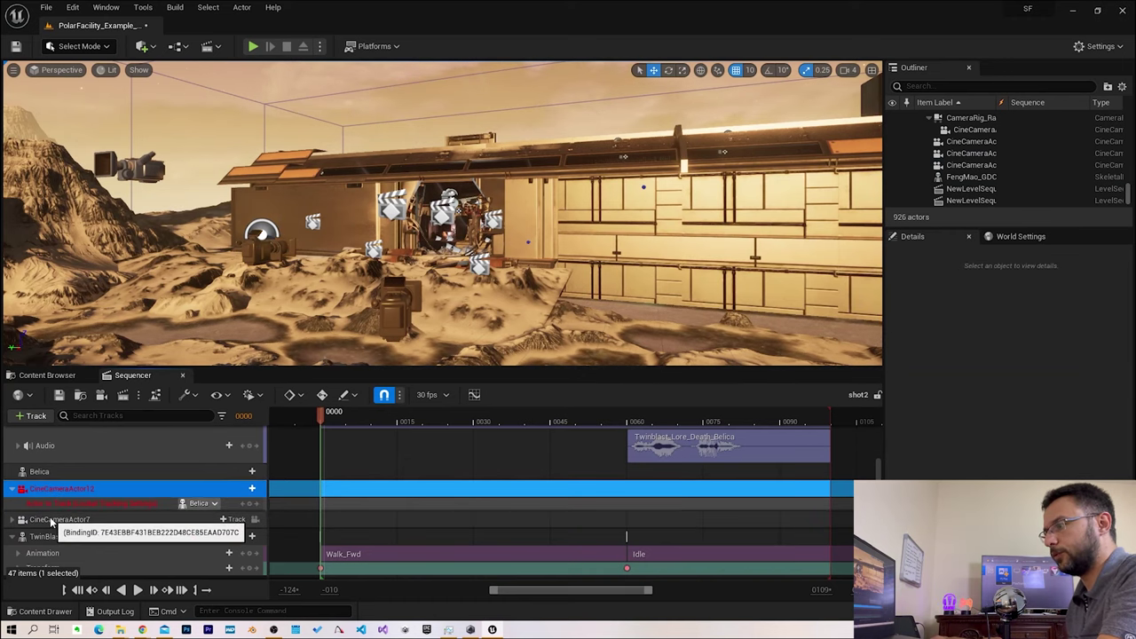
pyautogui.press('Delete')
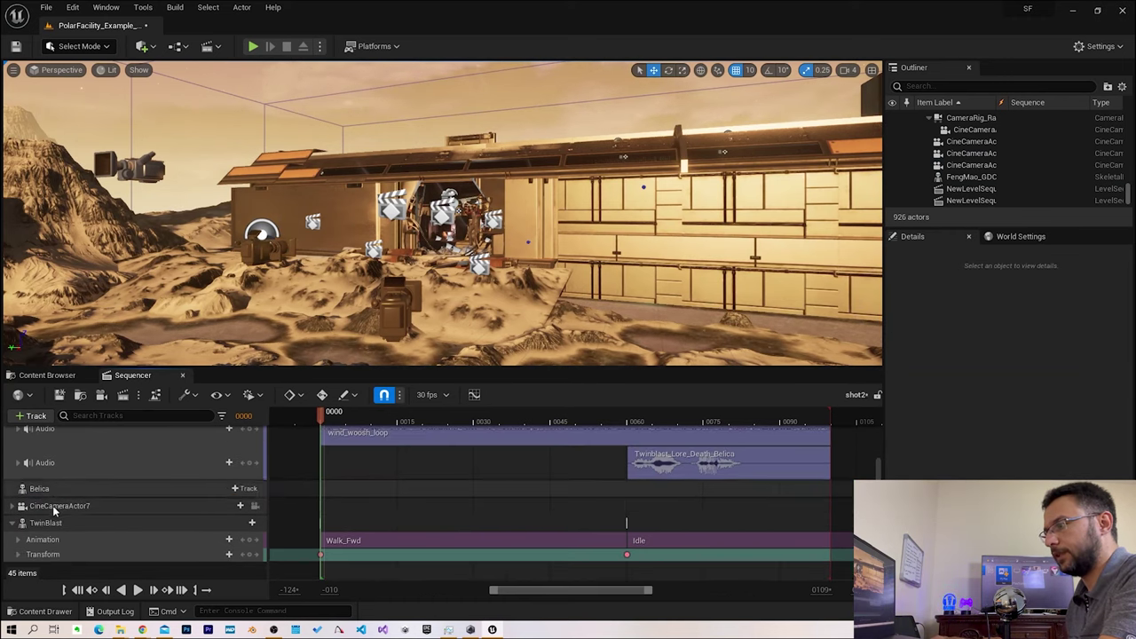
# Preview shot2 through CineCameraActor7, then reopen allshots from the Shots folder
pyautogui.click(55, 505)
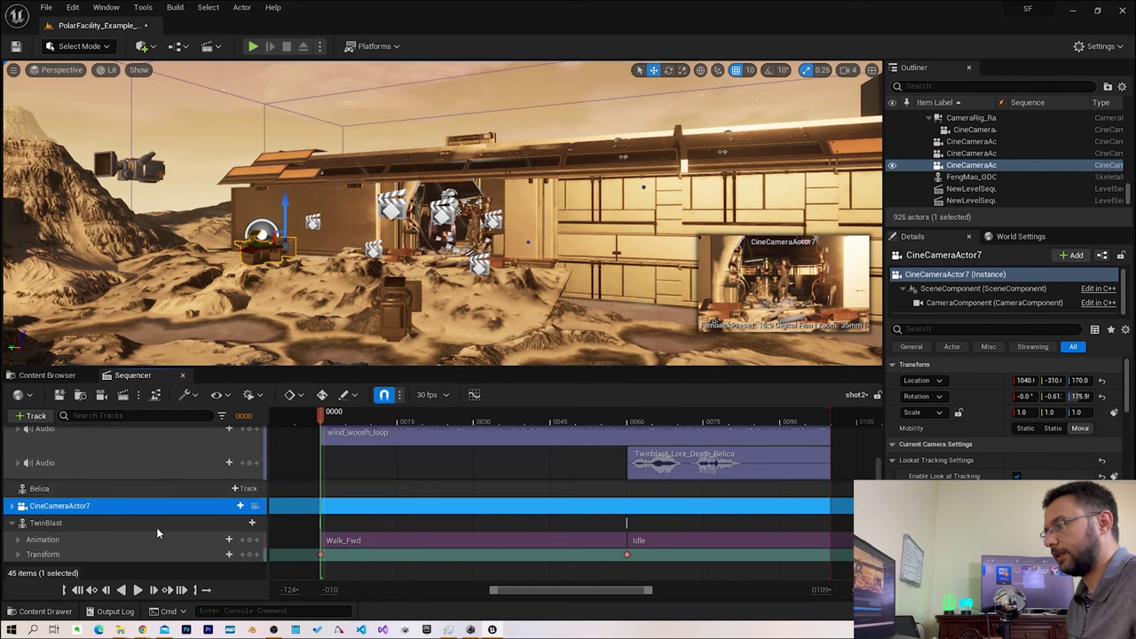
pyautogui.click(138, 590)
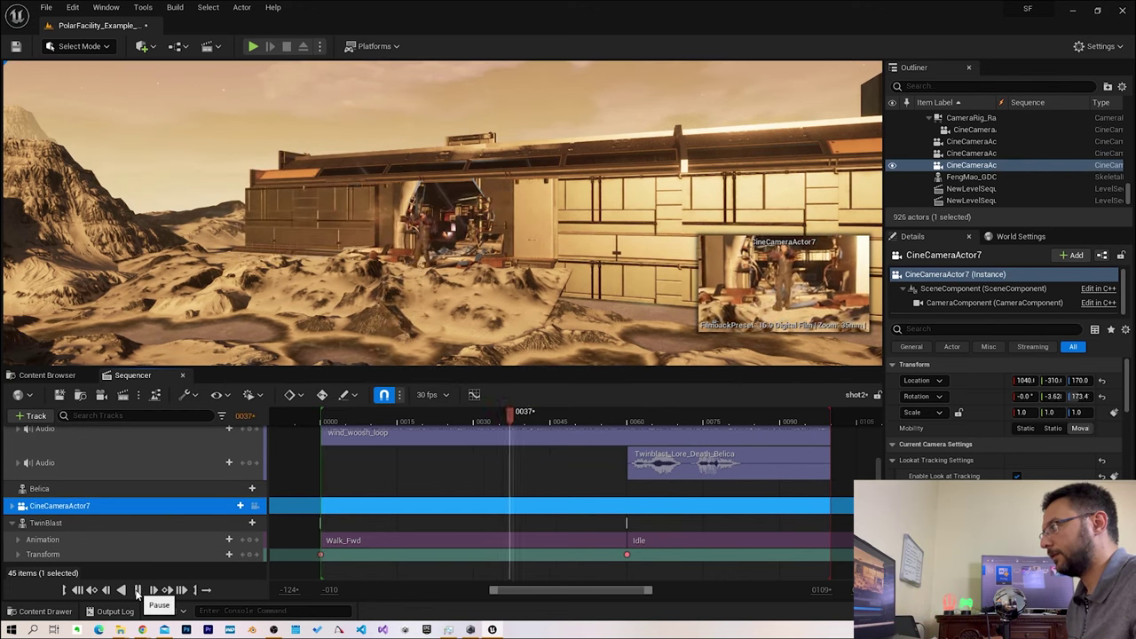
pyautogui.click(138, 590)
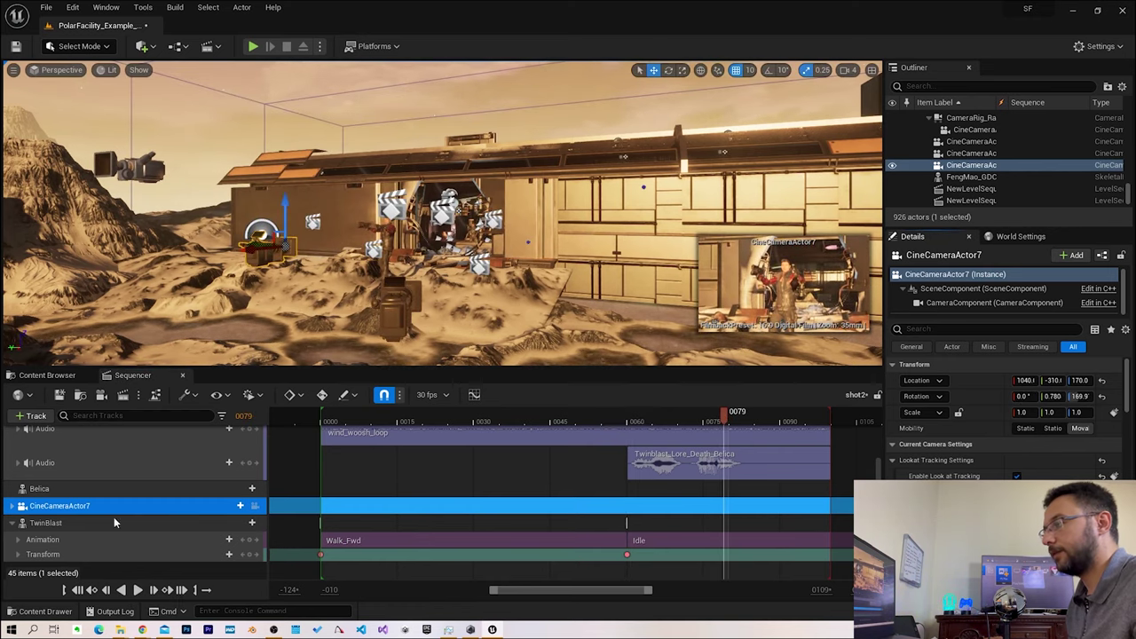
pyautogui.click(50, 379)
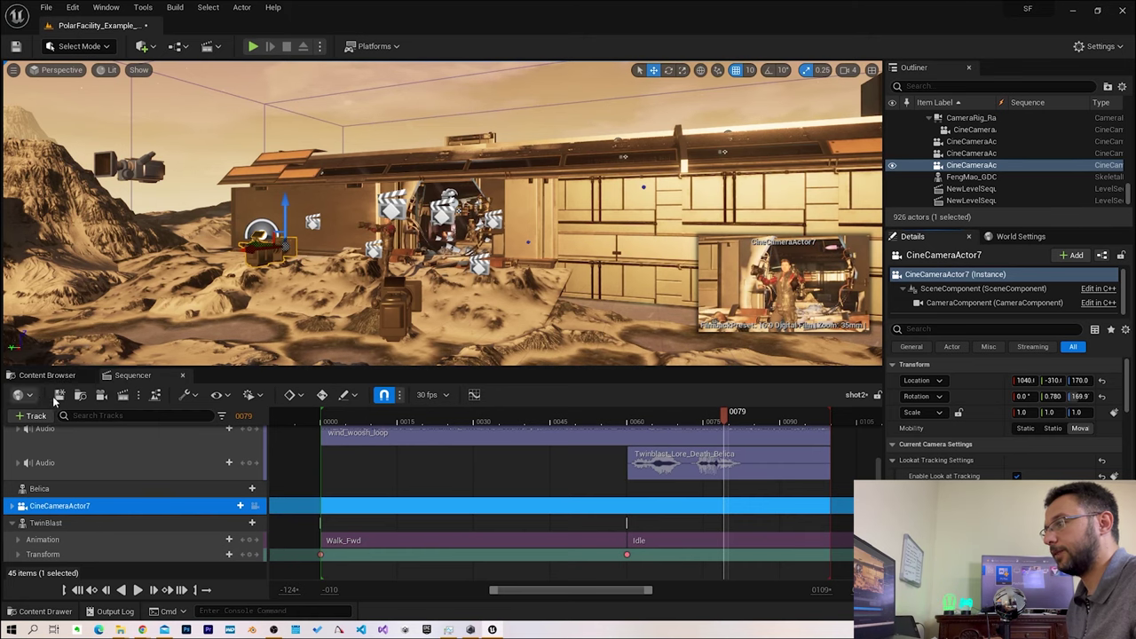
pyautogui.click(48, 375)
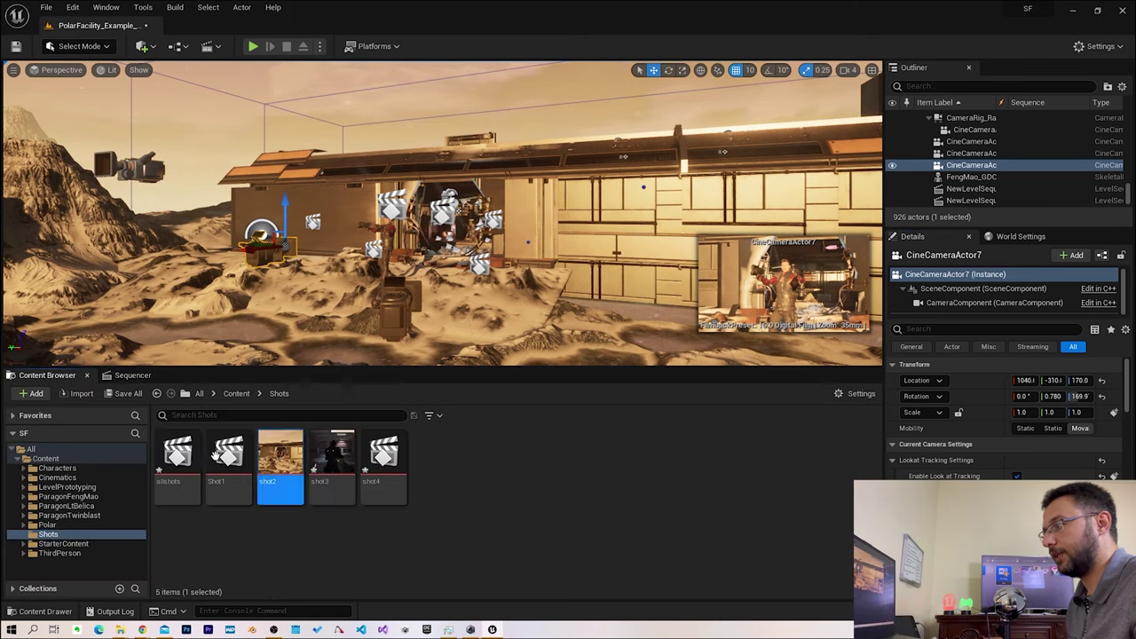
pyautogui.doubleClick(177, 452)
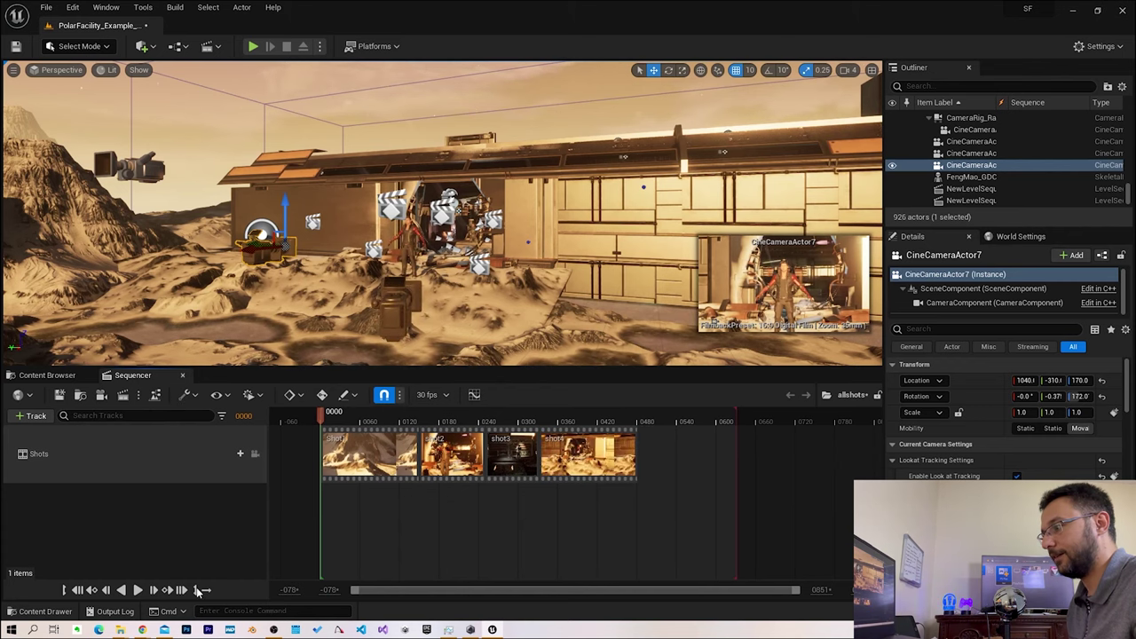
# Briefly play allshots, then lock the view to the shot camera
pyautogui.click(140, 590)
pyautogui.click(139, 590)
pyautogui.click(240, 453)
pyautogui.press('Escape')
pyautogui.click(255, 454)
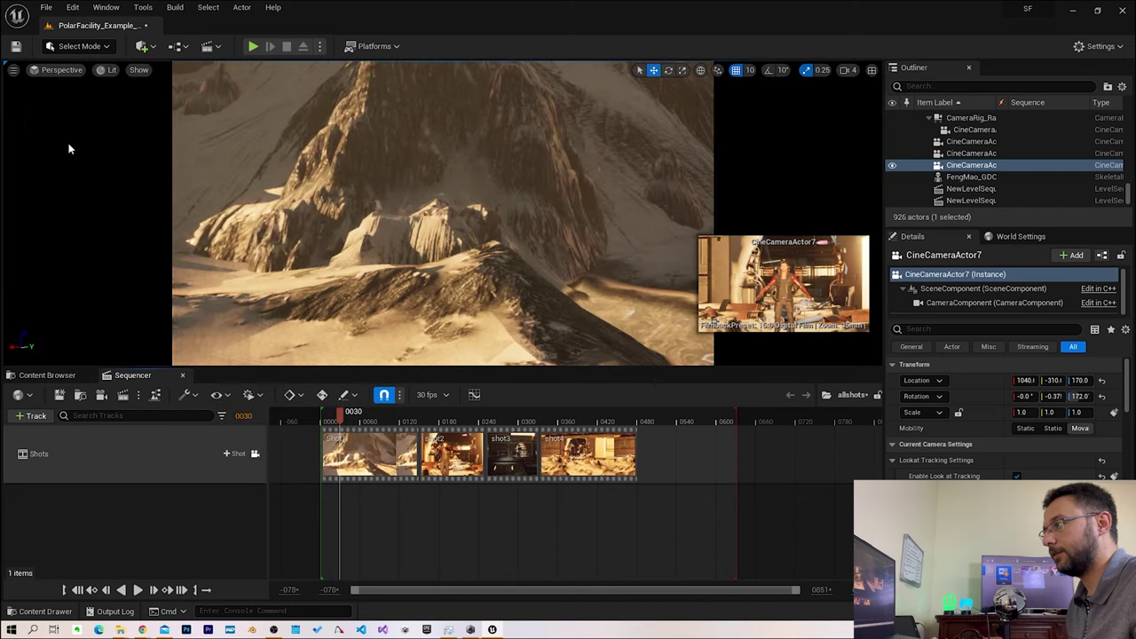
# Switch the viewport to Cinematic view and play shot1 through shot4
pyautogui.click(62, 69)
pyautogui.click(85, 279)
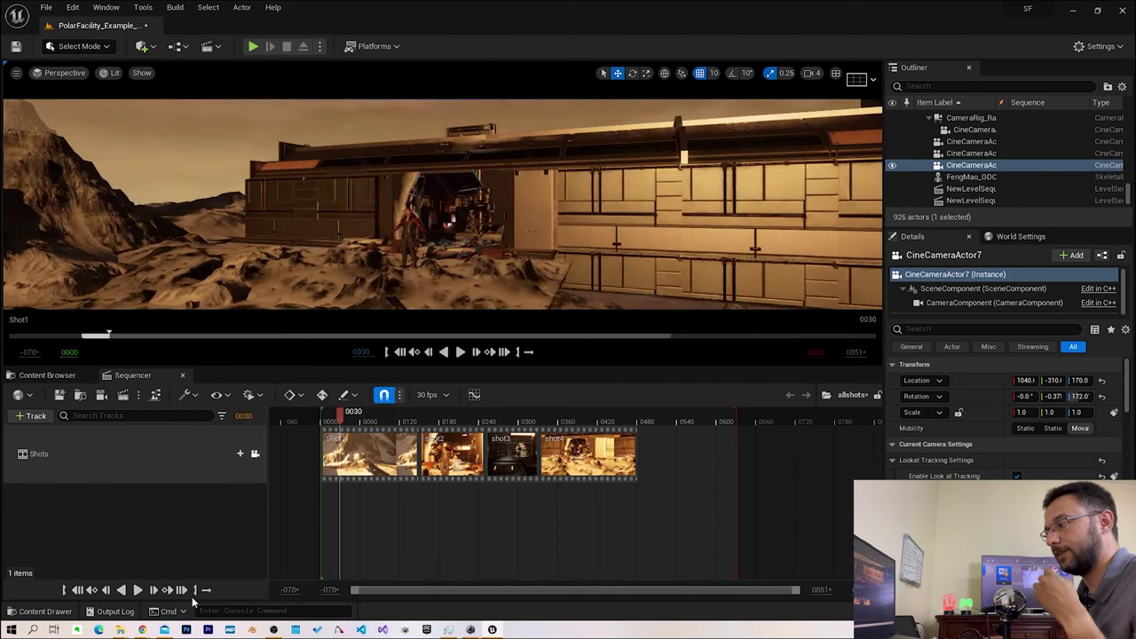
pyautogui.click(140, 590)
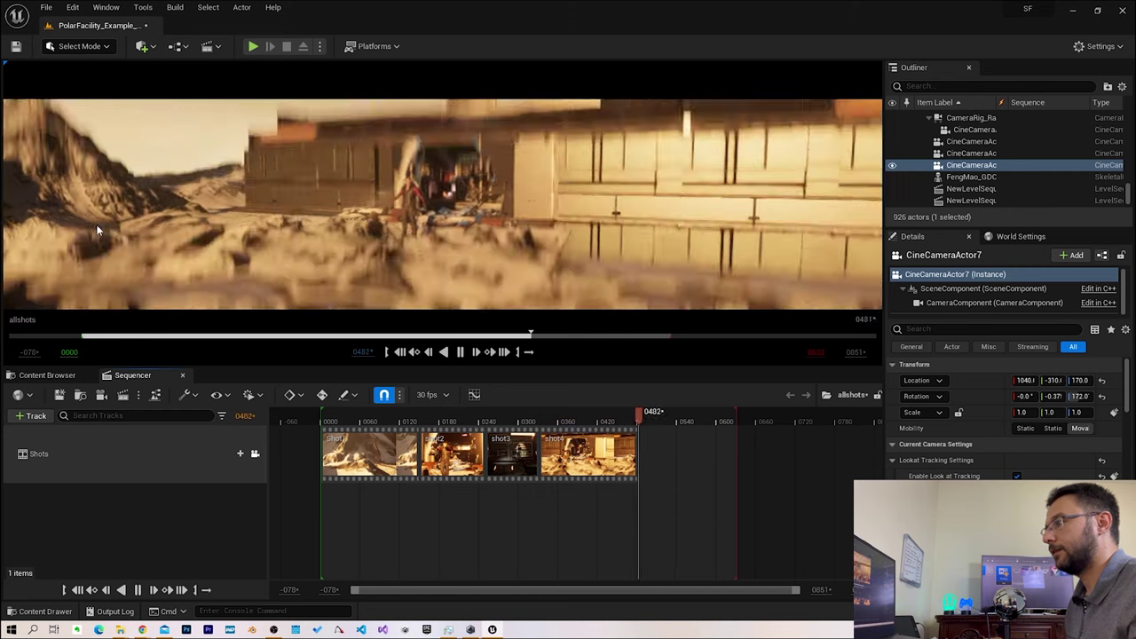
pyautogui.click(47, 374)
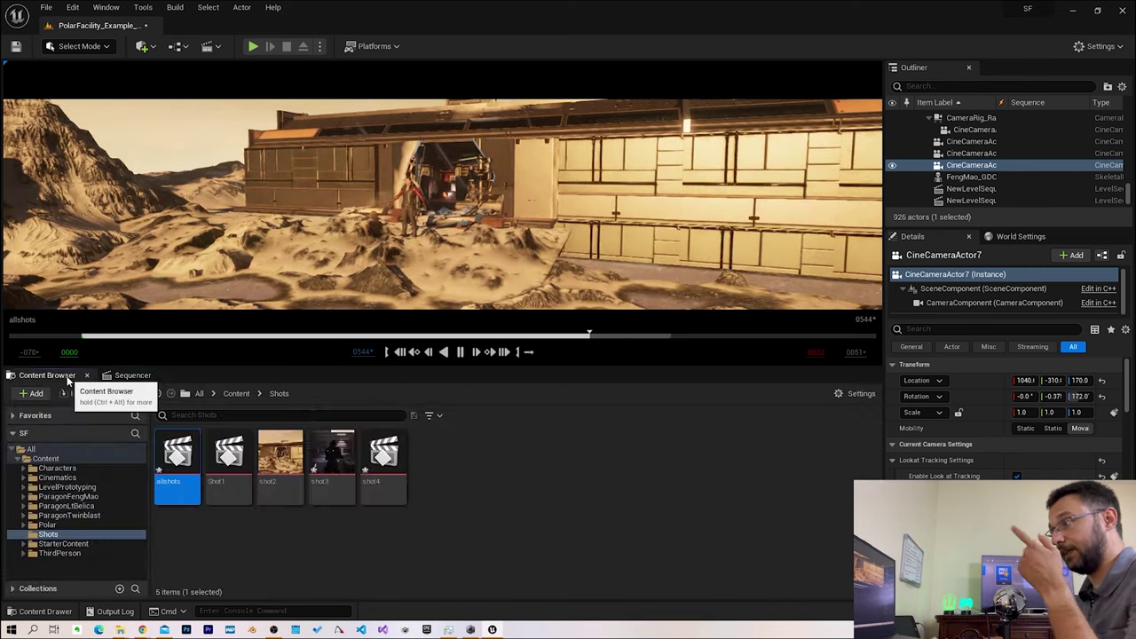
# Open shot3 and shot4 to check their tracks, then reopen the allshots master sequence
pyautogui.doubleClick(332, 459)
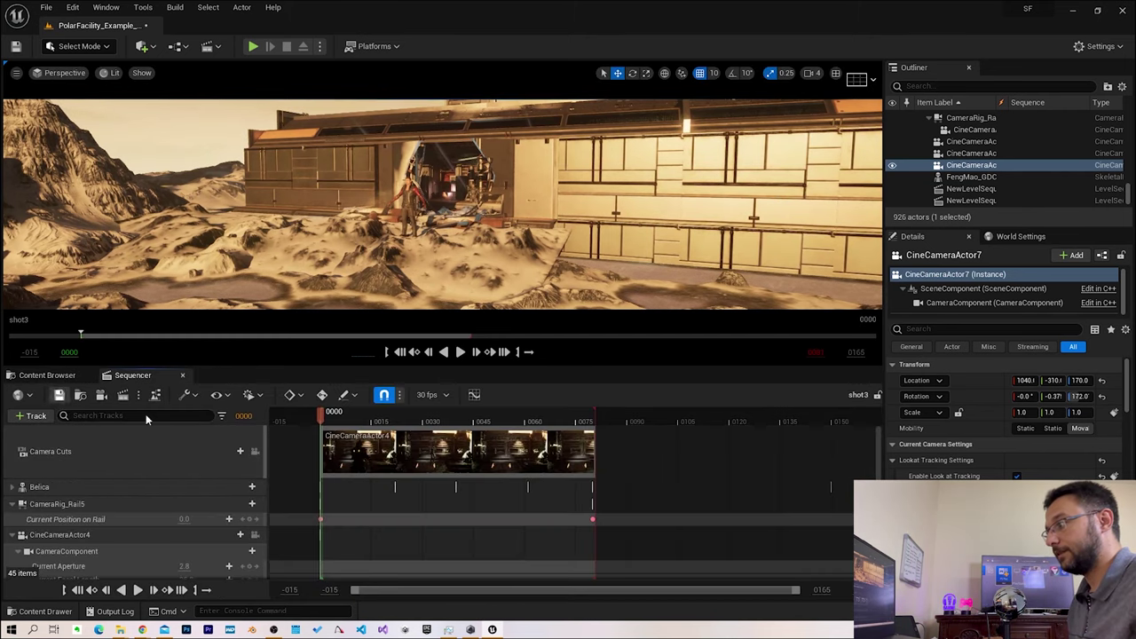
pyautogui.scroll(-3, 476, 512)
pyautogui.click(47, 375)
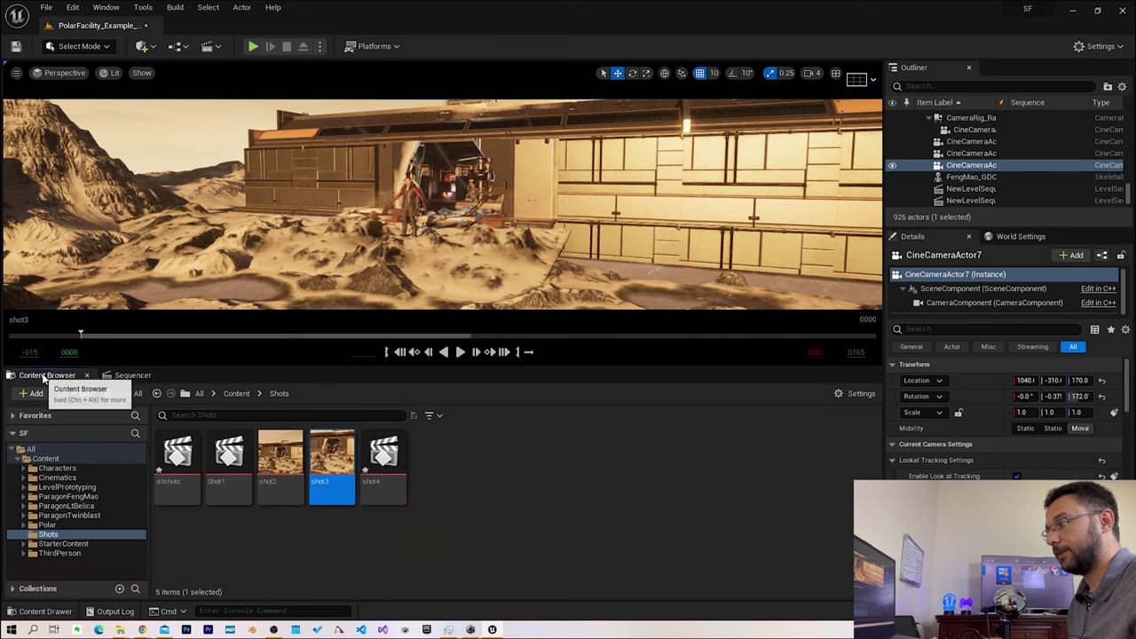
pyautogui.doubleClick(374, 450)
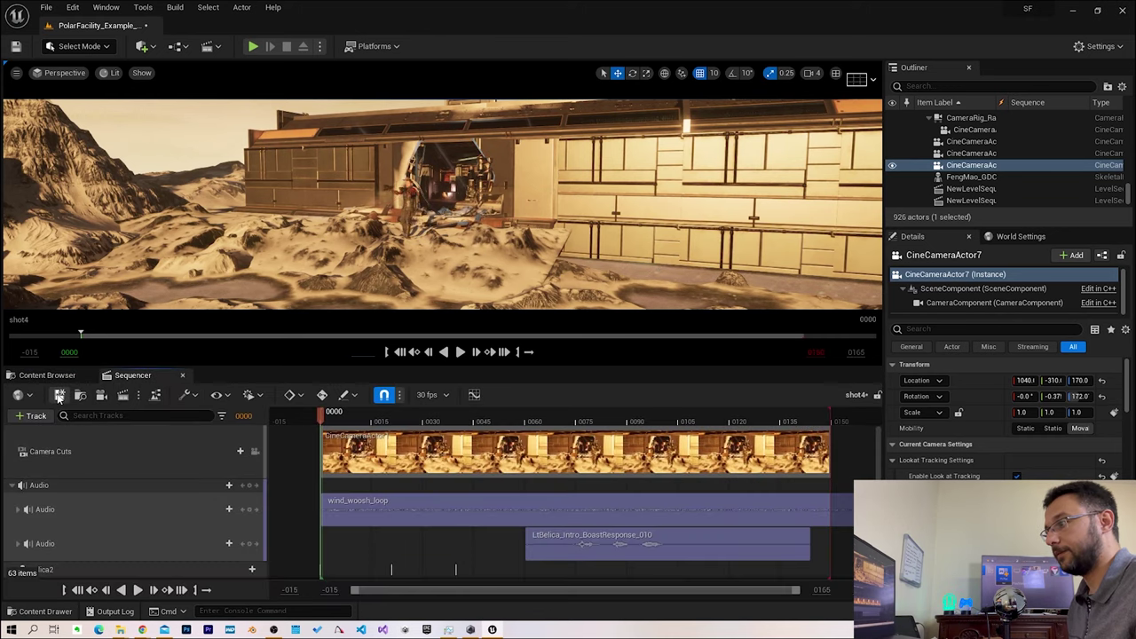
pyautogui.click(53, 378)
pyautogui.click(177, 454)
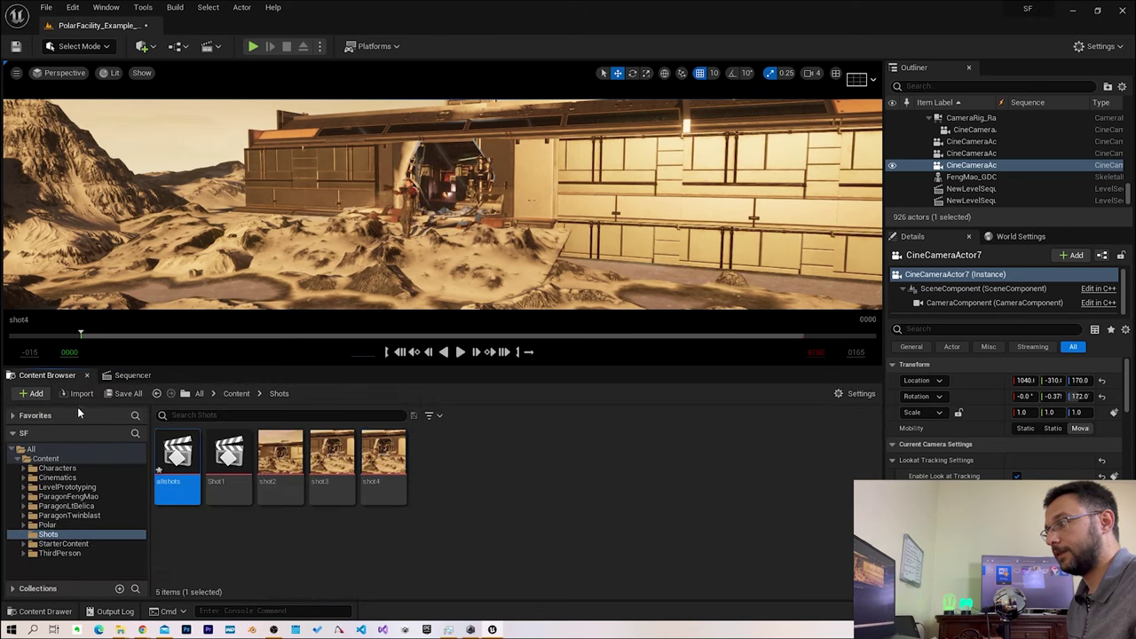
pyautogui.doubleClick(178, 455)
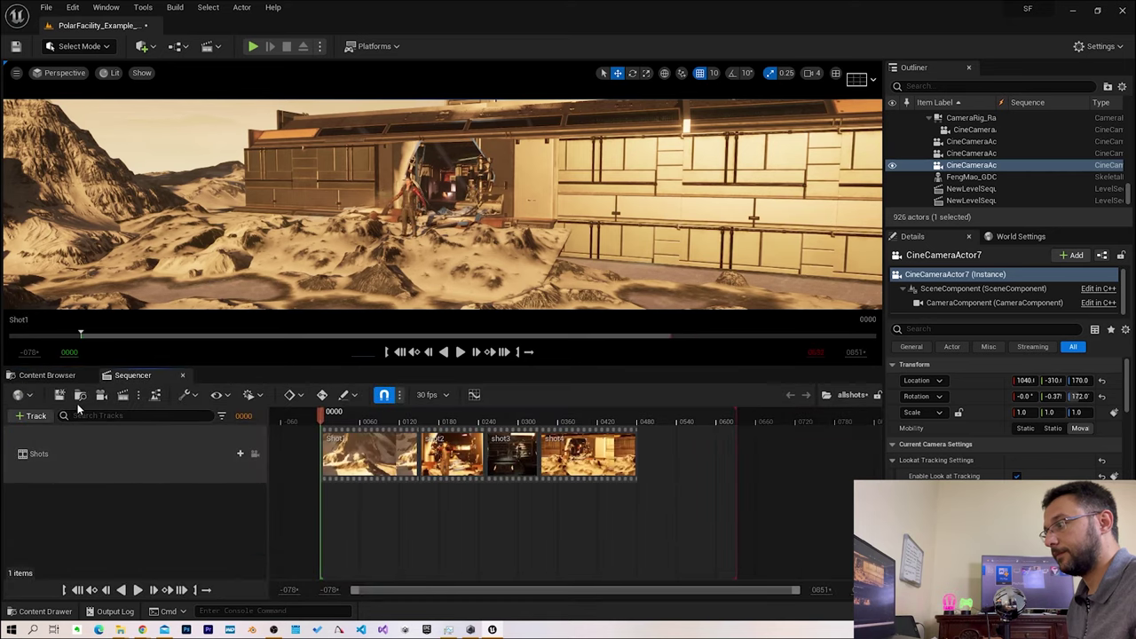
# Play allshots, pause at frame 0039, then resume and stop at frame 460 after shot4
pyautogui.click(139, 591)
pyautogui.click(140, 591)
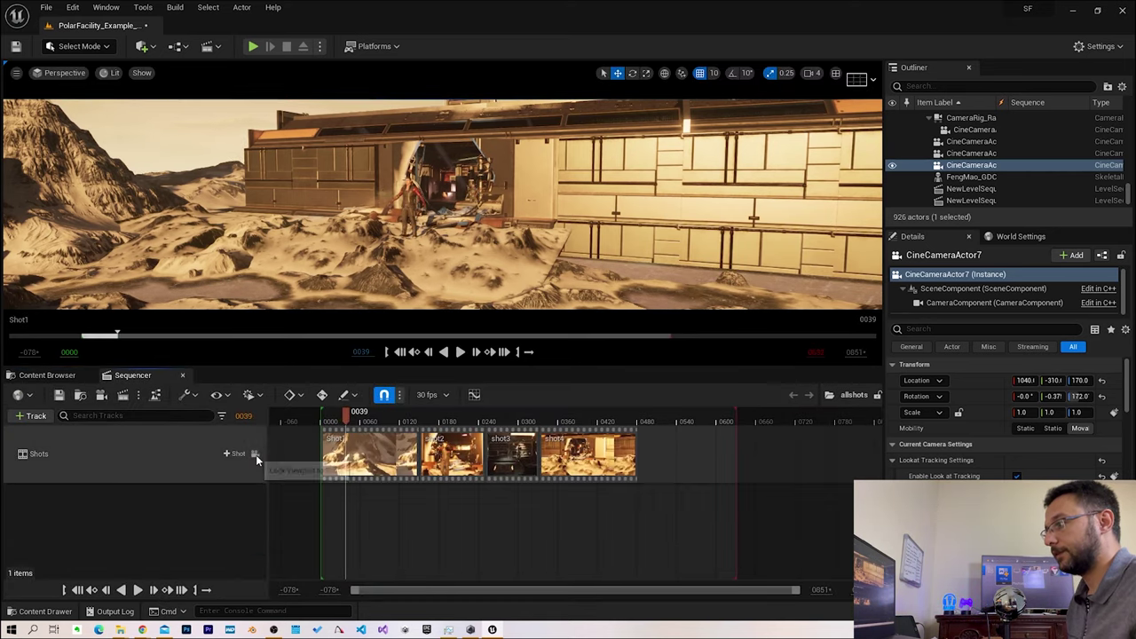
pyautogui.click(137, 591)
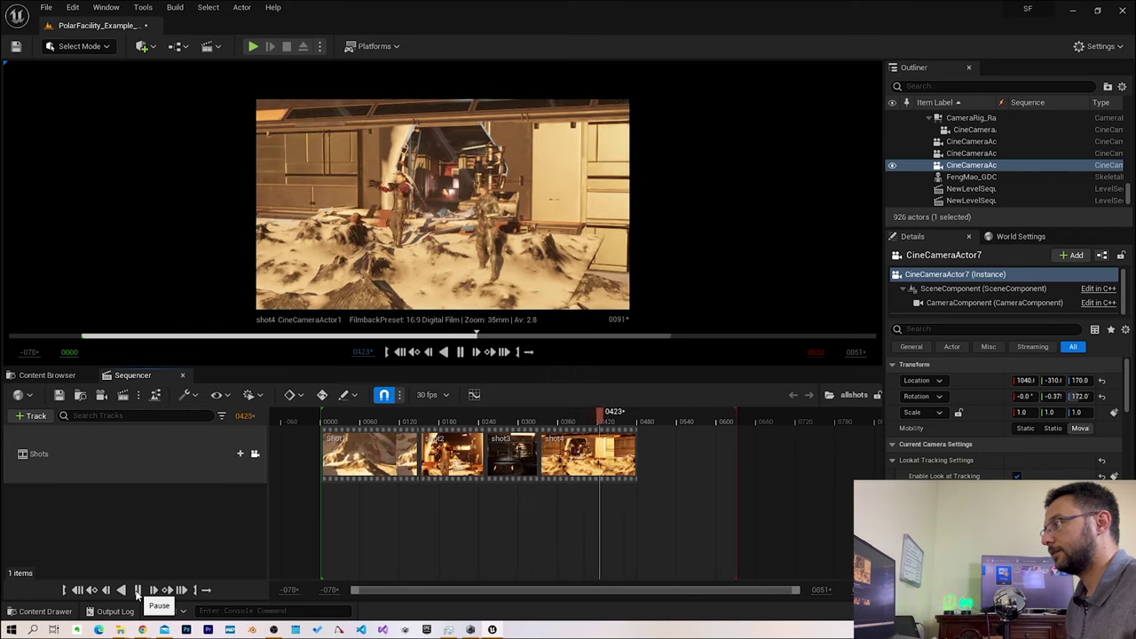
pyautogui.click(137, 590)
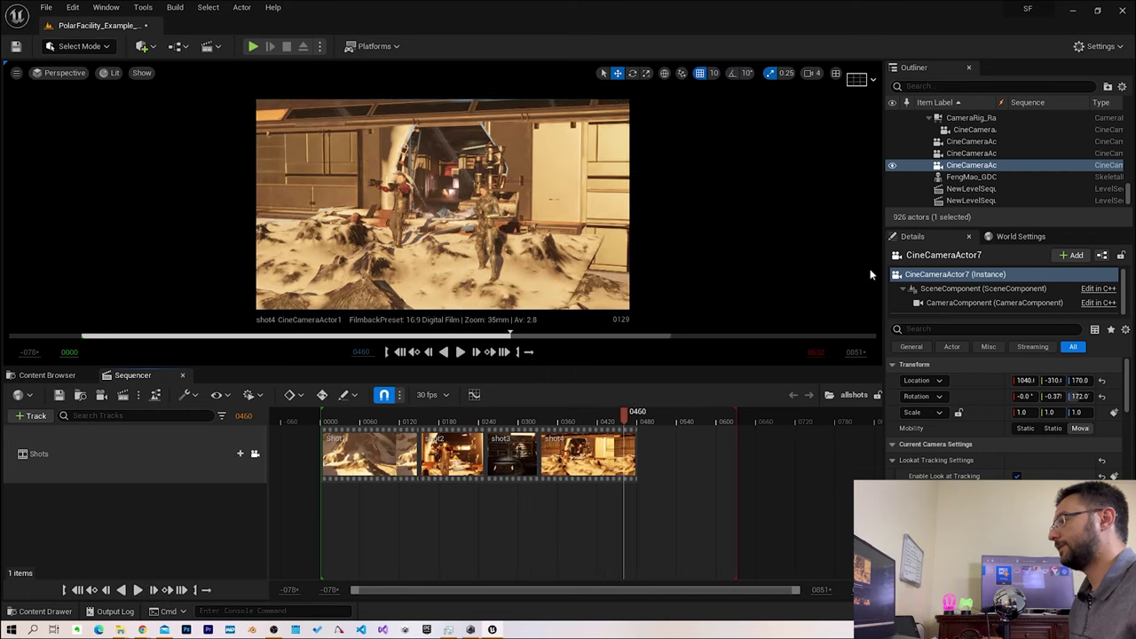
pyautogui.scroll(5, 1000, 152)
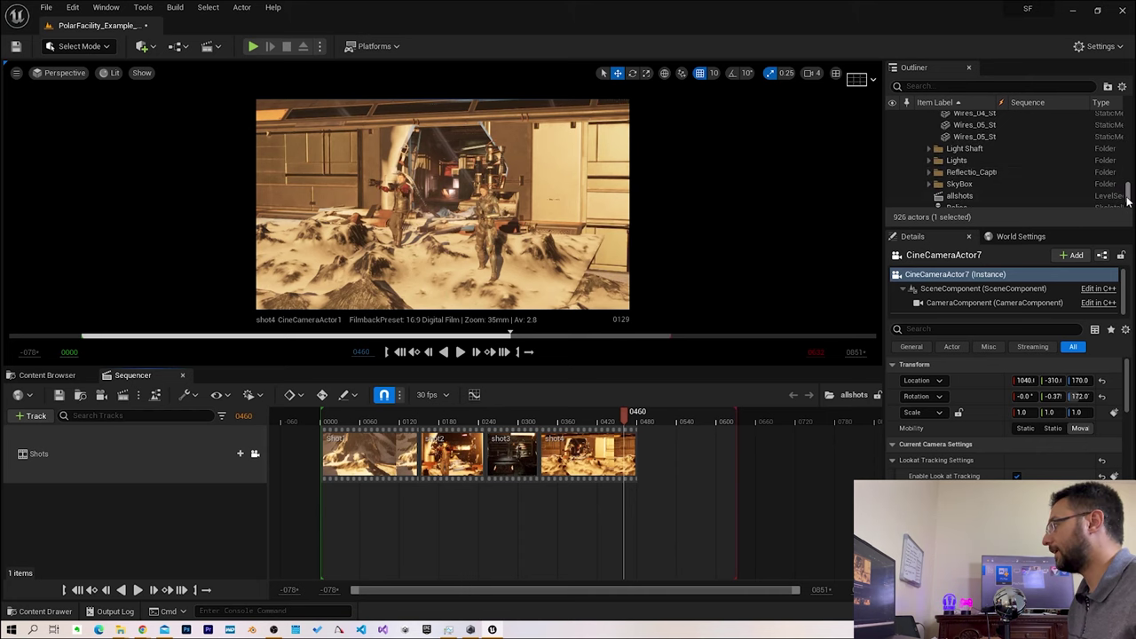
# Toggle the Exterior folder's visibility off and back on so the snow appears
pyautogui.scroll(5, 1073, 172)
pyautogui.click(893, 152)
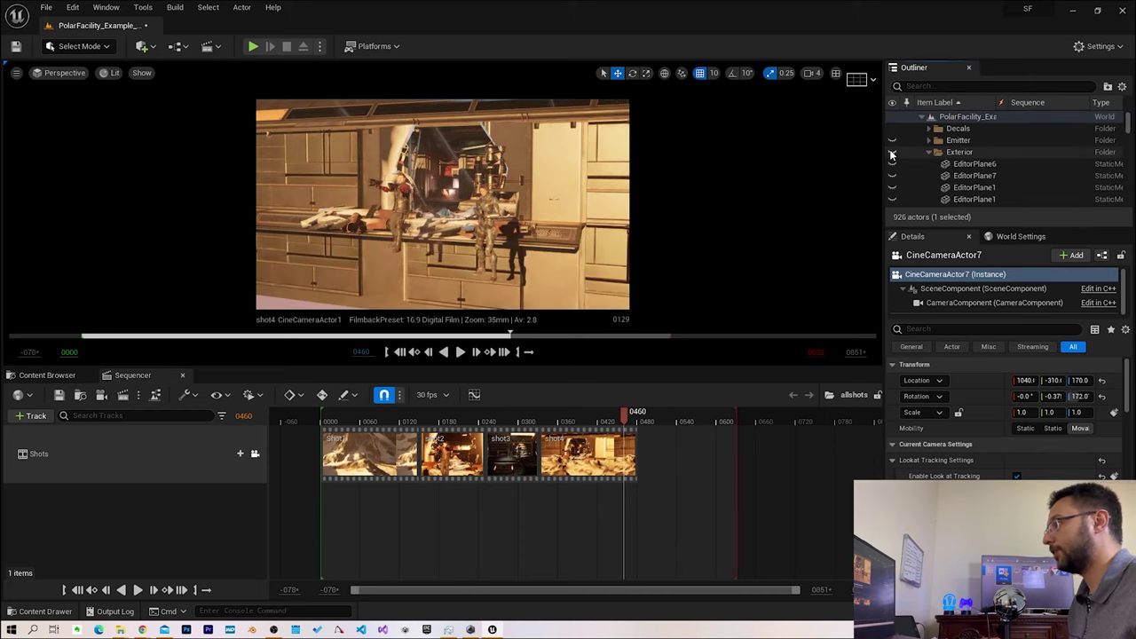
pyautogui.click(892, 153)
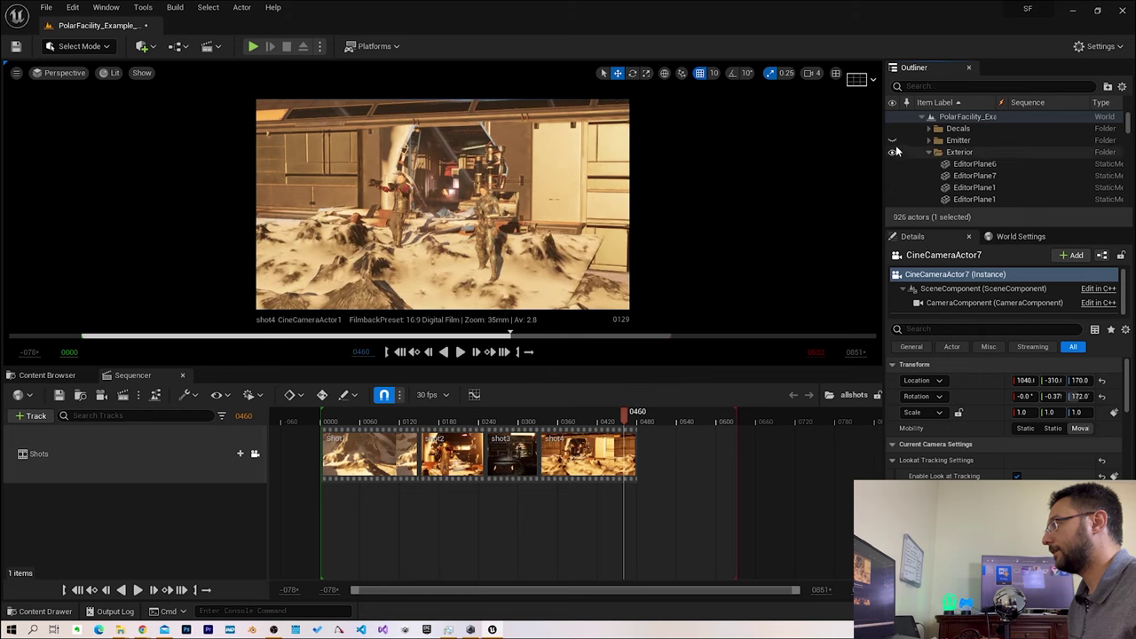
# Replay allshots from the start with snow, then resume playback from within shot4
pyautogui.click(323, 412)
pyautogui.click(137, 589)
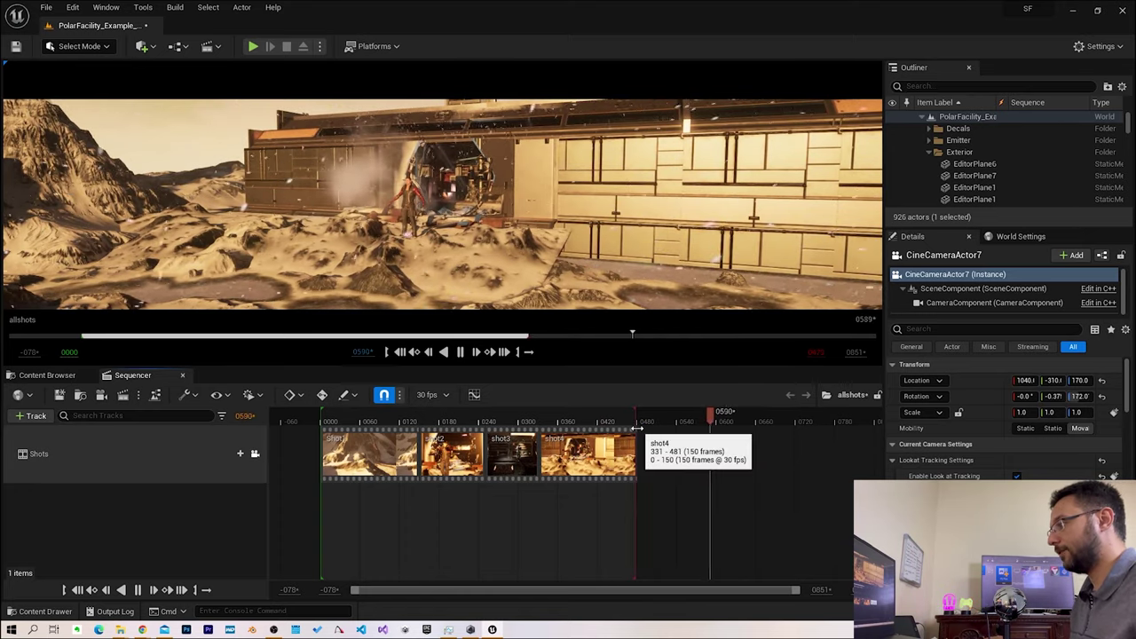
pyautogui.click(593, 421)
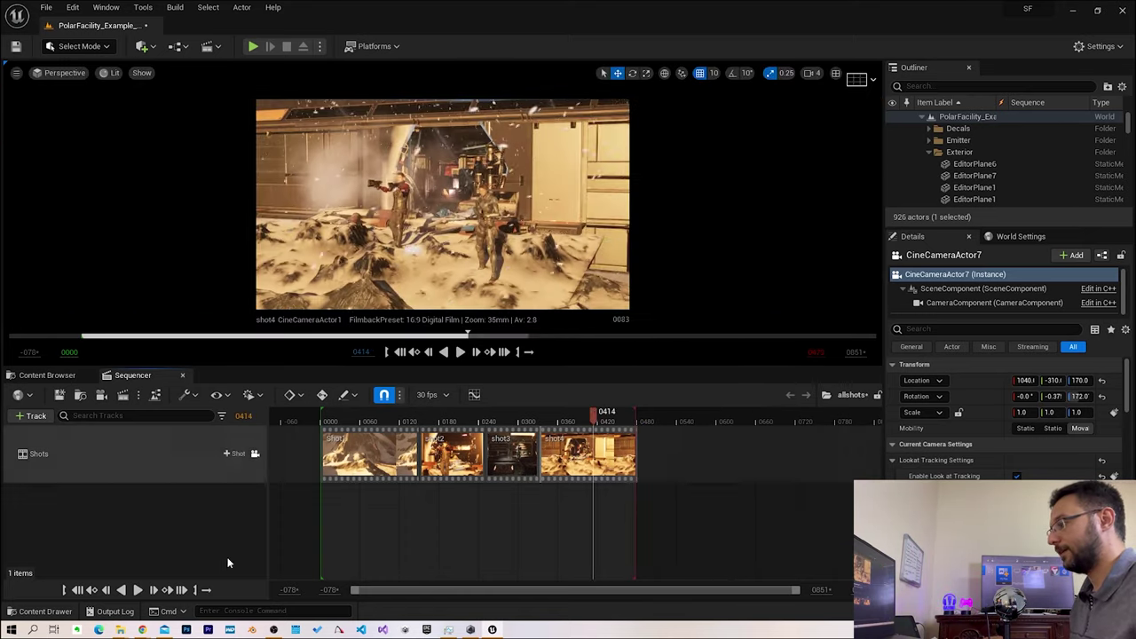
pyautogui.click(137, 589)
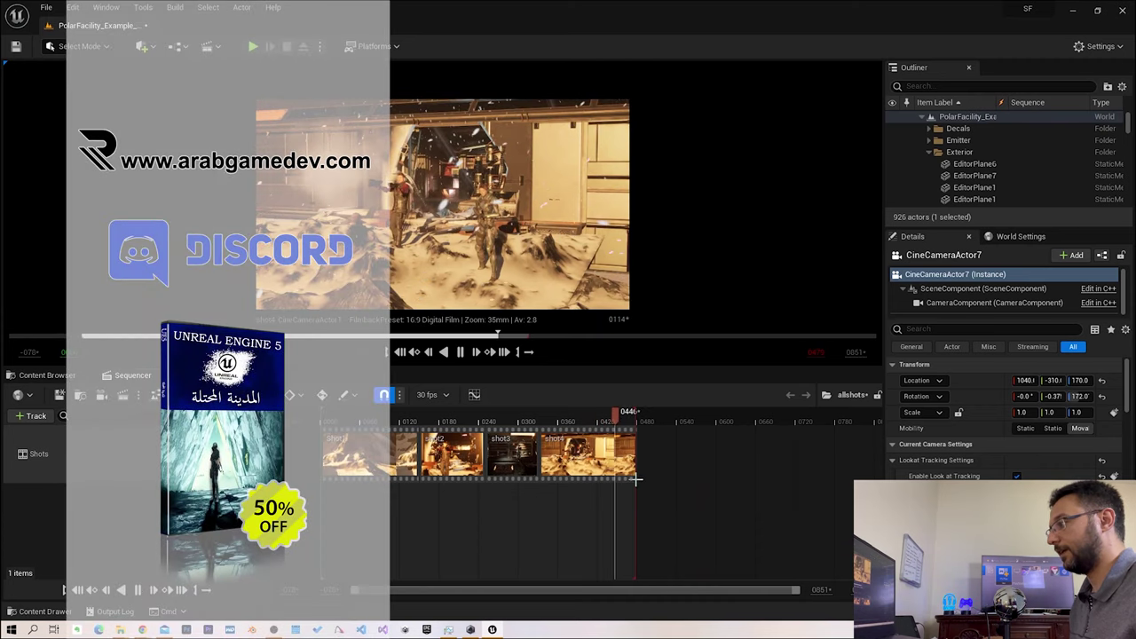